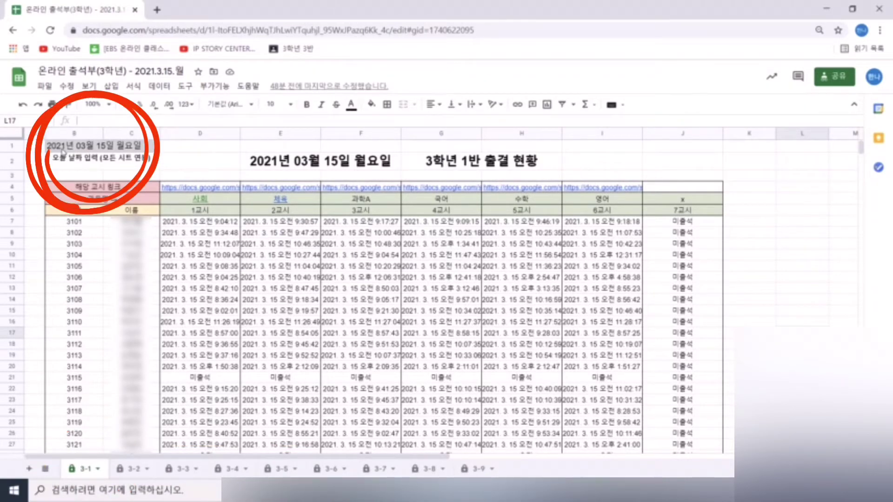
pyautogui.click(64, 150)
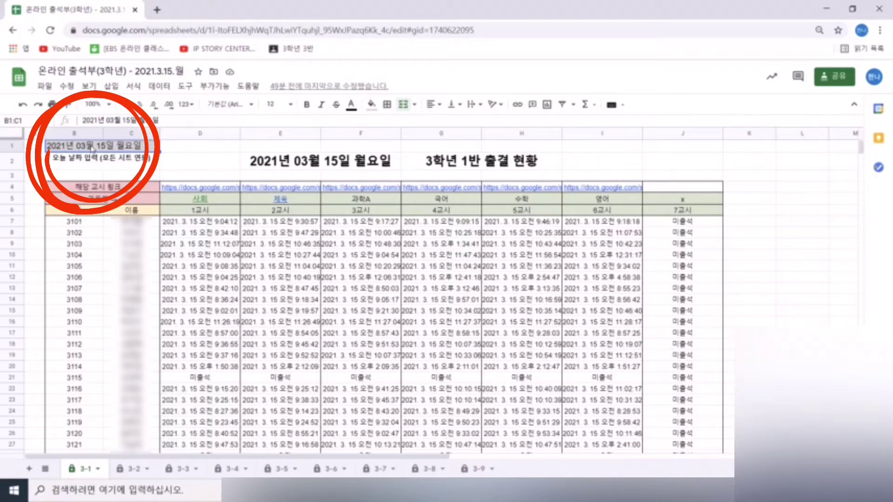
pyautogui.click(188, 469)
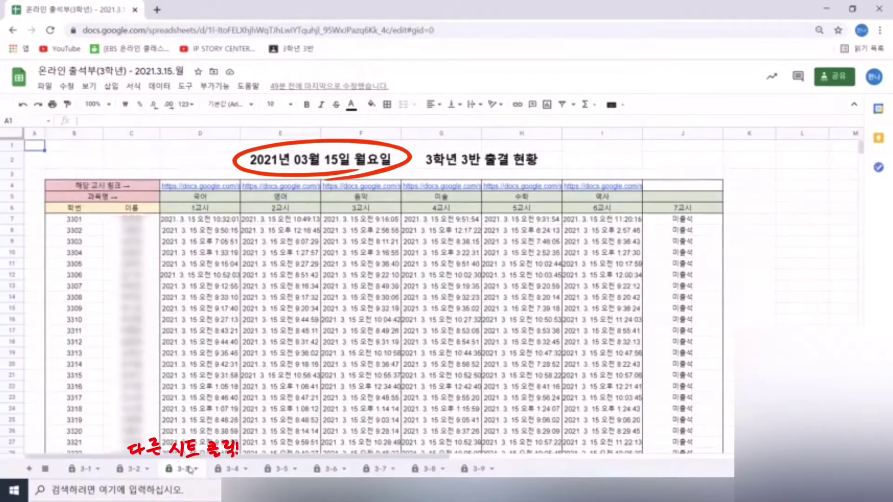
pyautogui.click(84, 468)
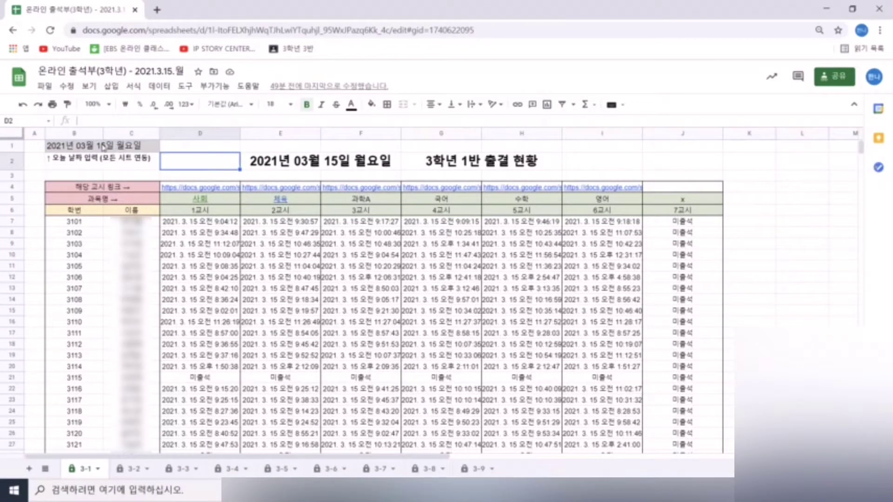
pyautogui.doubleClick(103, 148)
pyautogui.click(91, 214)
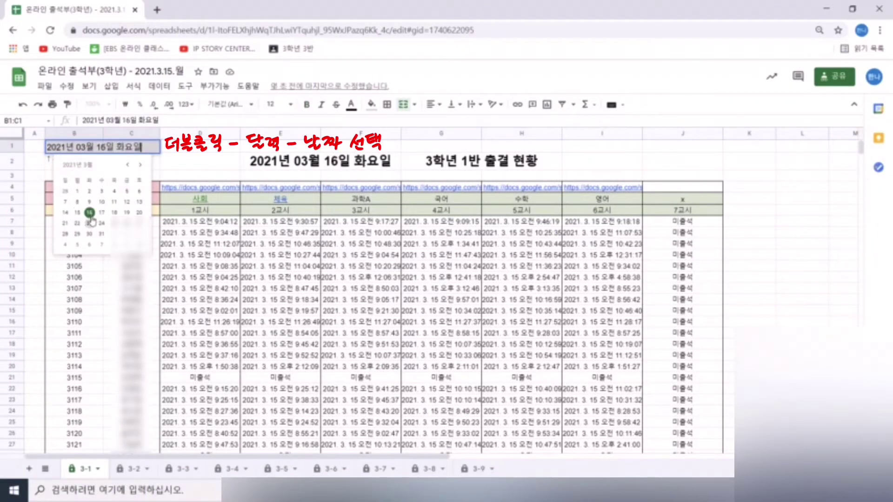
pyautogui.click(90, 215)
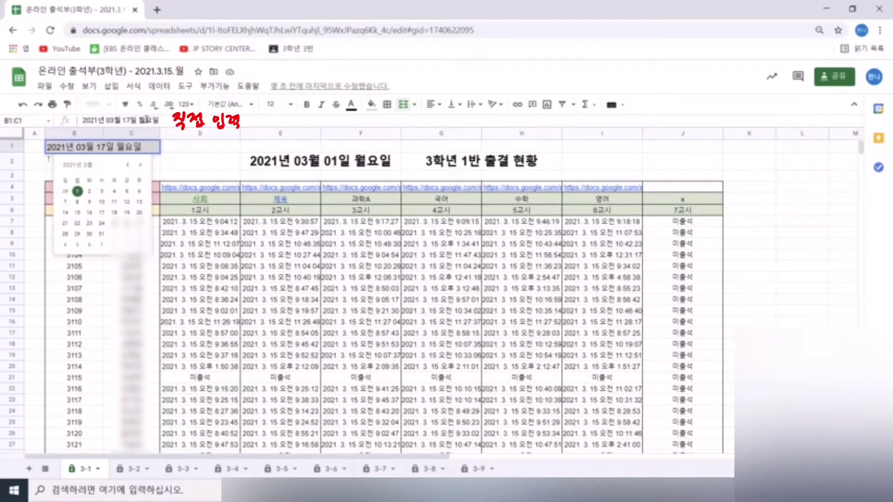
pyautogui.press('Return')
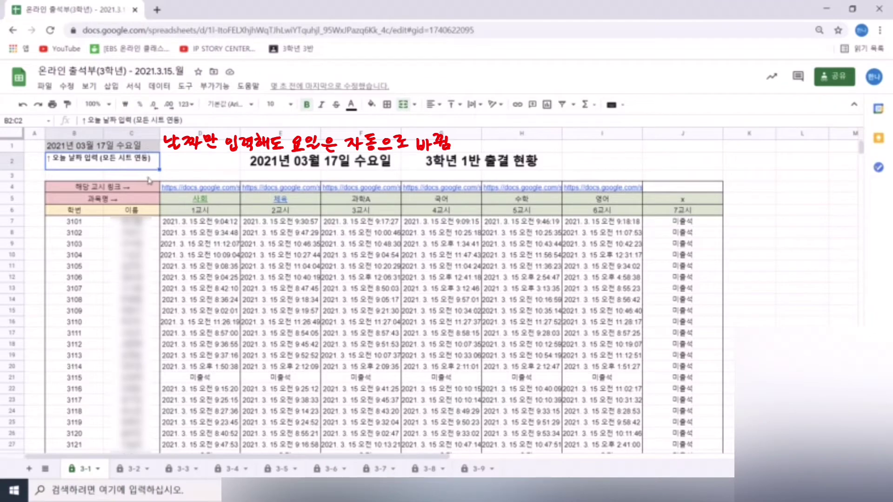
pyautogui.click(181, 469)
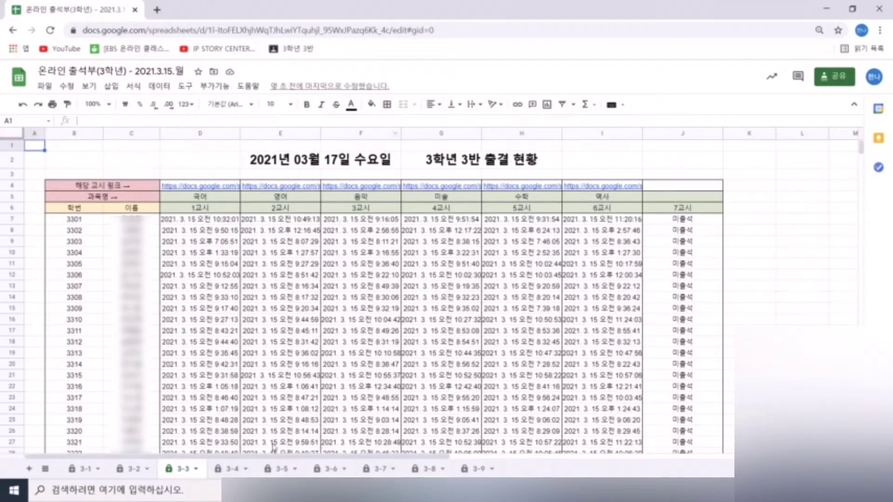
pyautogui.click(232, 468)
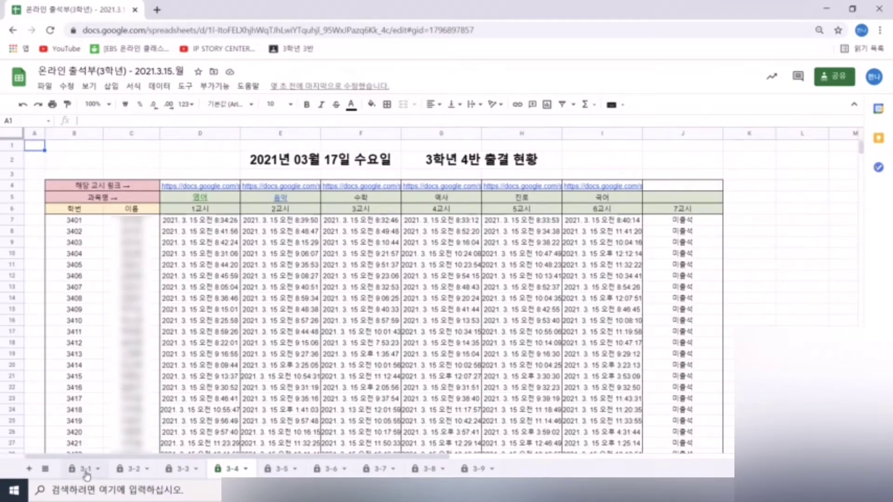
pyautogui.click(85, 468)
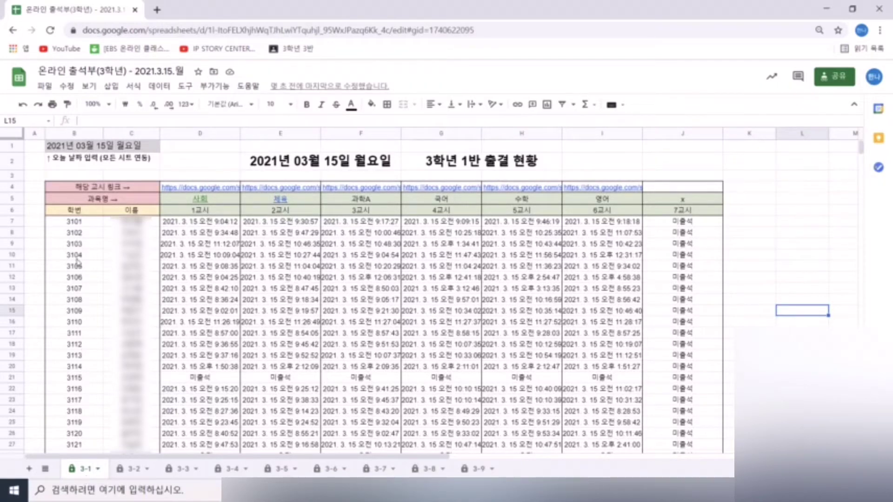
pyautogui.click(83, 222)
pyautogui.moveTo(83, 222); pyautogui.dragTo(136, 458)
pyautogui.scroll(5, 153, 359)
pyautogui.click(90, 223)
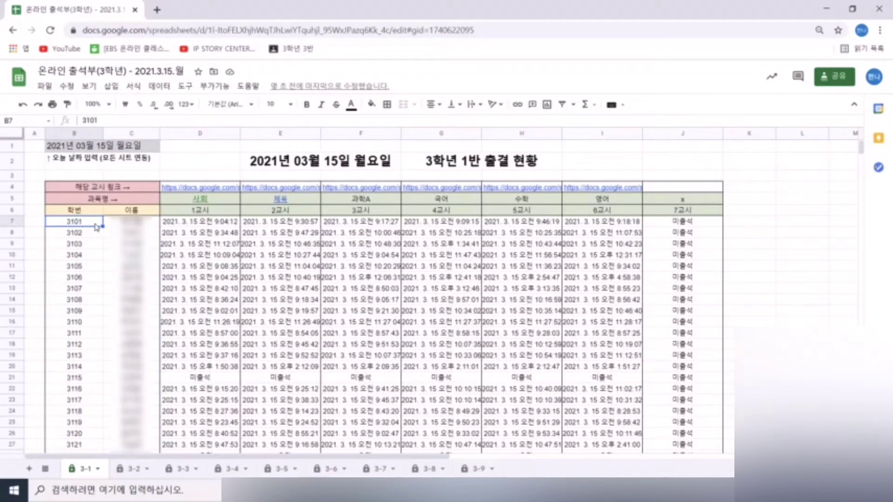
pyautogui.moveTo(94, 227); pyautogui.dragTo(135, 465)
pyautogui.scroll(5, 135, 279)
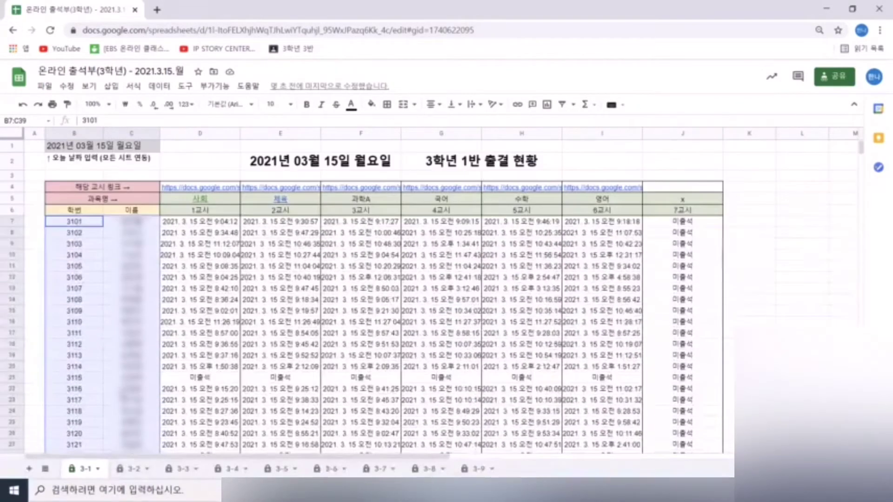
pyautogui.click(135, 189)
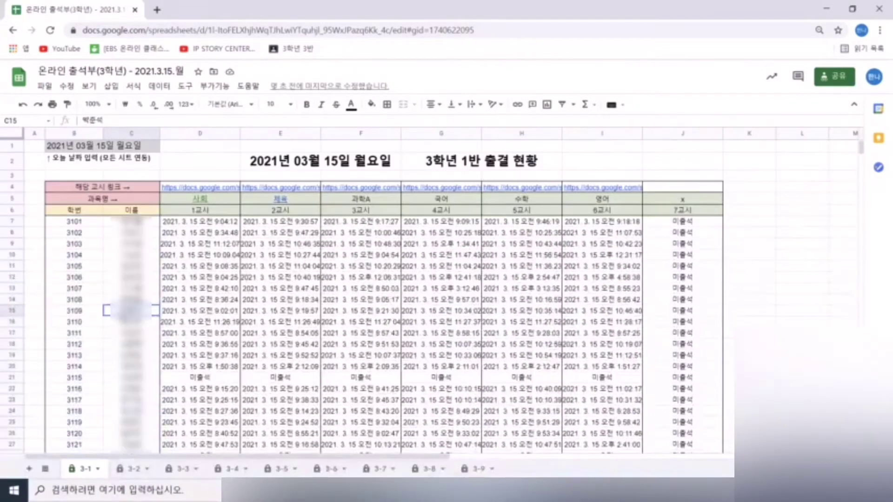
pyautogui.click(125, 201)
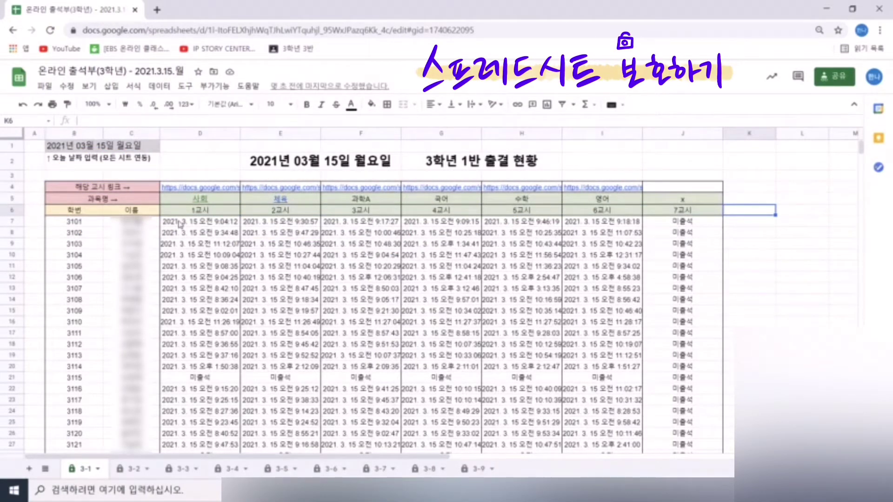
pyautogui.click(179, 224)
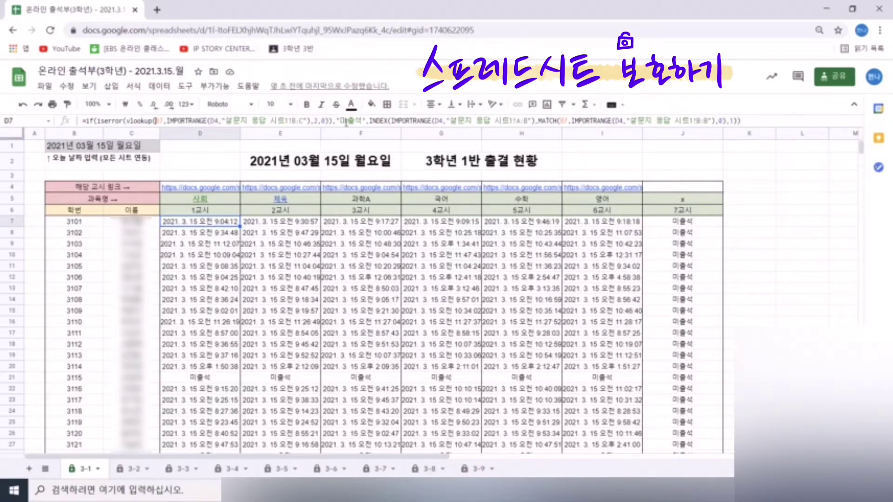
pyautogui.moveTo(156, 120); pyautogui.dragTo(599, 120)
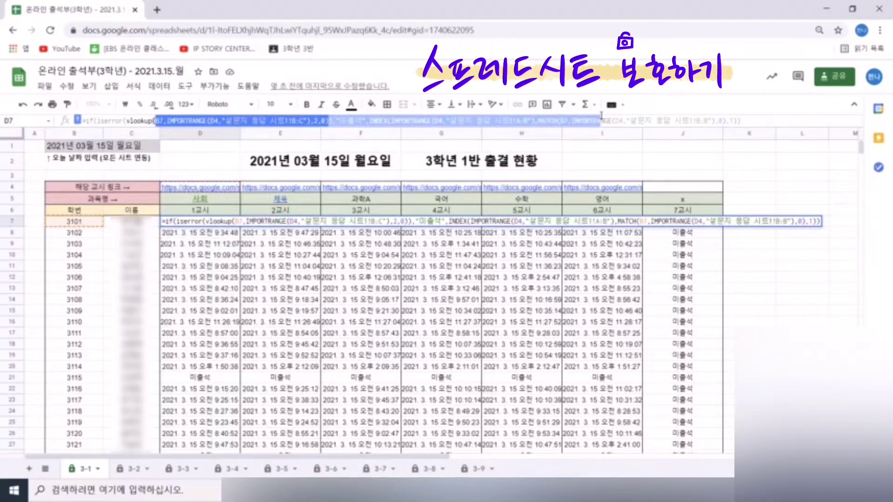
pyautogui.click(721, 314)
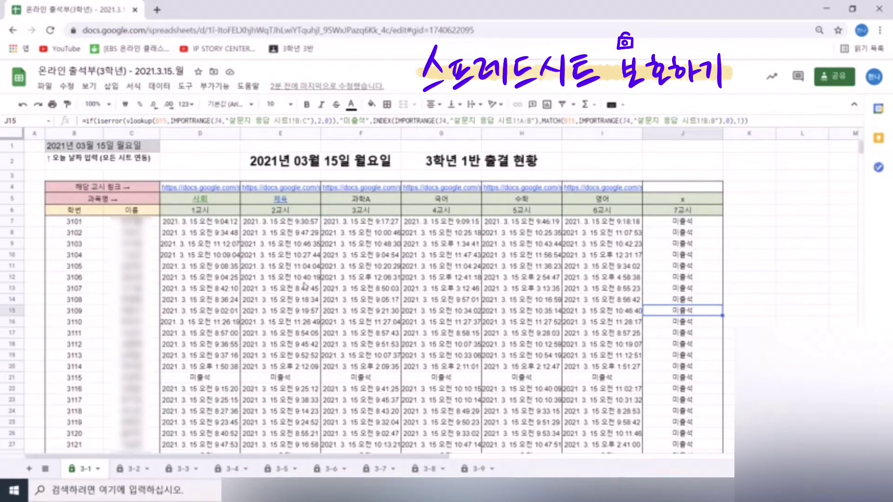
pyautogui.click(186, 233)
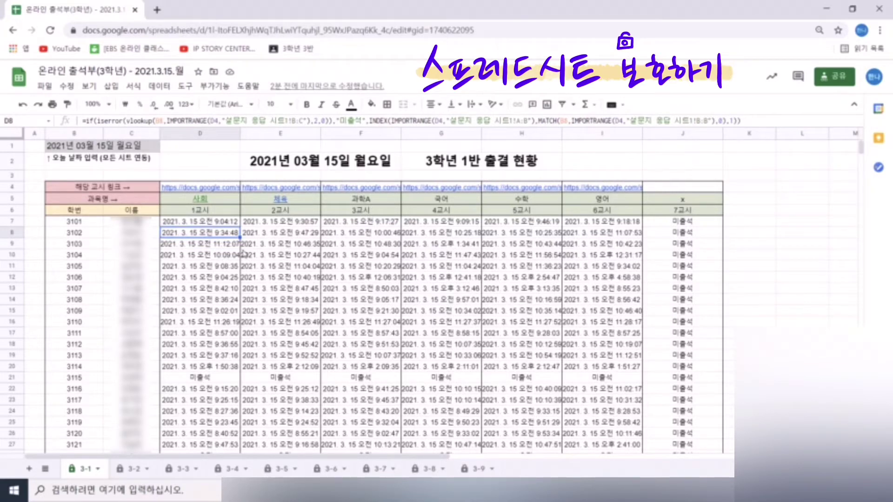
pyautogui.press('Right')
pyautogui.press('Down')
pyautogui.press('Down')
pyautogui.press('Down')
pyautogui.press('Down')
pyautogui.press('Right')
pyautogui.press('Right')
pyautogui.press('Right')
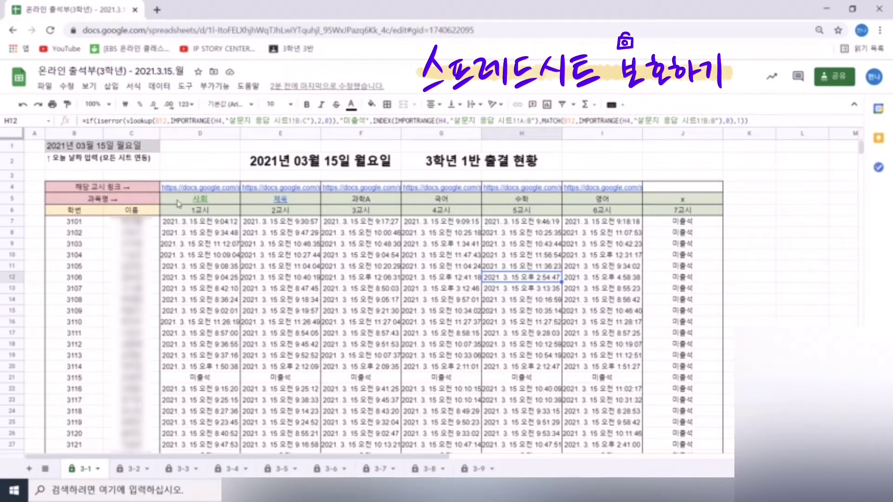
pyautogui.moveTo(178, 203); pyautogui.dragTo(667, 192)
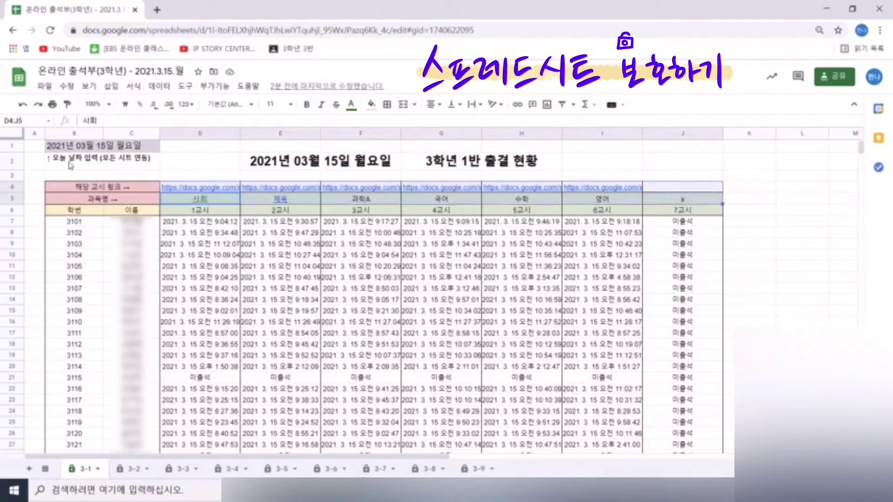
pyautogui.click(113, 148)
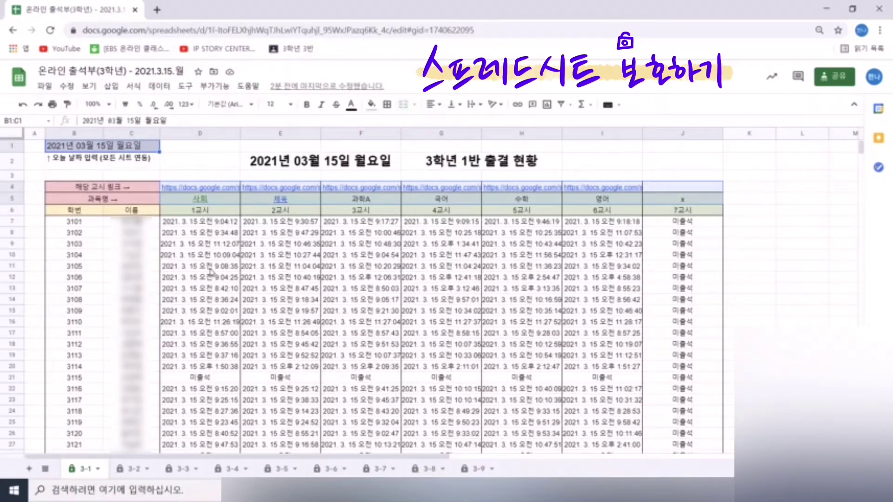
pyautogui.click(210, 268)
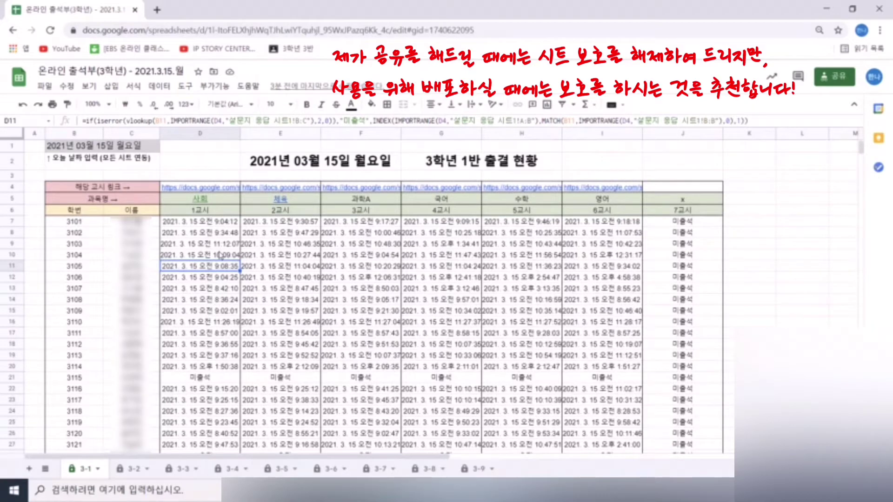
# - Protect sheet 3-1 via the Help search for '보호', excluding ranges D4:J5 and B1:C1
pyautogui.click(253, 90)
pyautogui.write('보호')
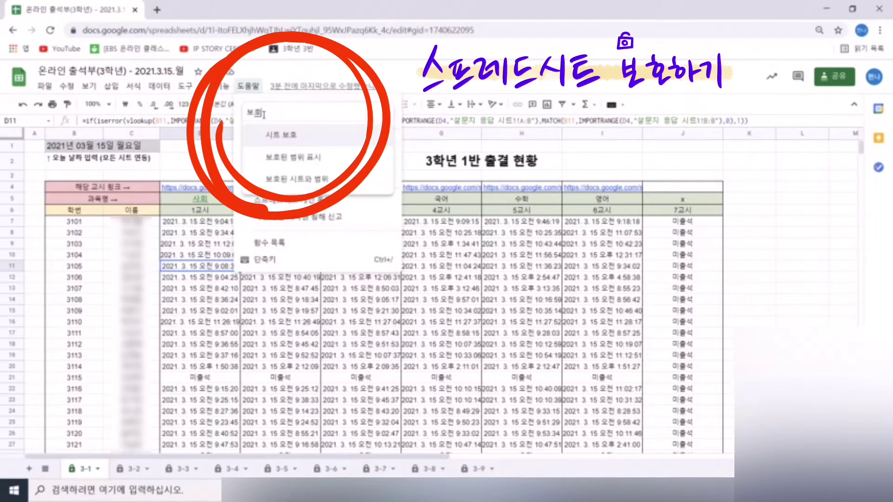
pyautogui.click(290, 138)
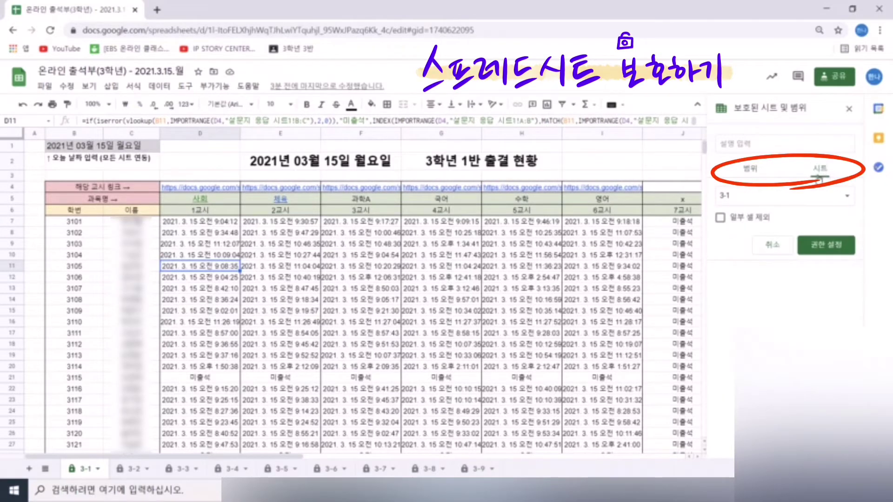
pyautogui.click(719, 219)
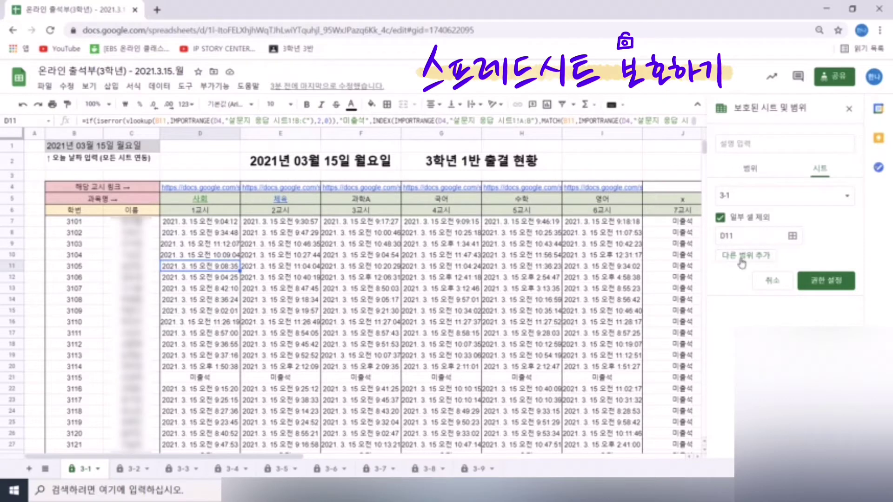
pyautogui.click(792, 240)
pyautogui.click(792, 238)
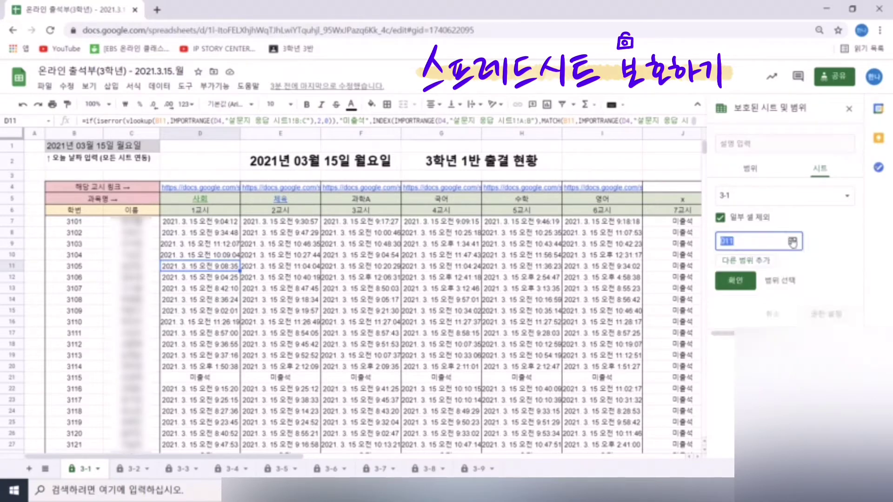
pyautogui.moveTo(183, 191); pyautogui.dragTo(673, 205)
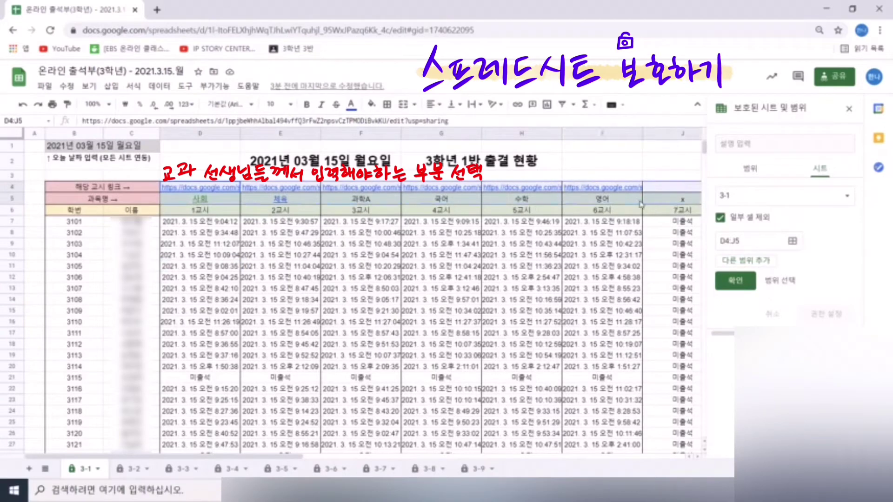
pyautogui.keyDown('ctrl'); pyautogui.click(100, 147); pyautogui.keyUp('ctrl')
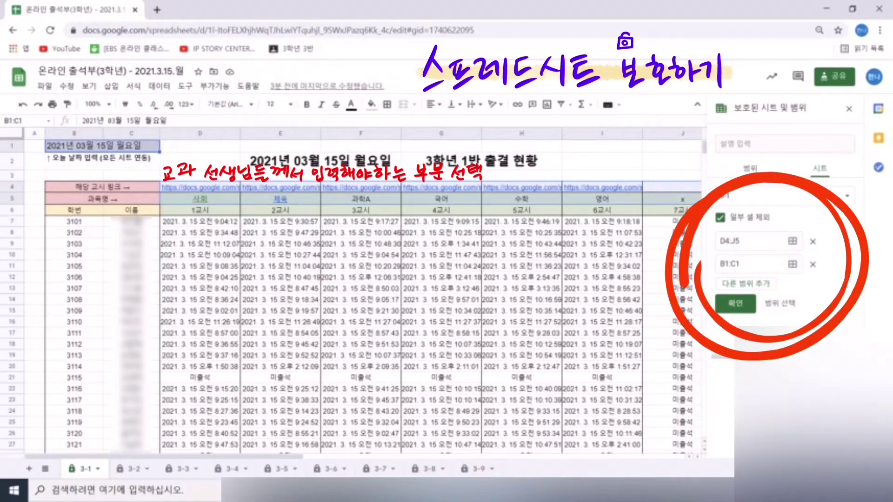
pyautogui.click(744, 305)
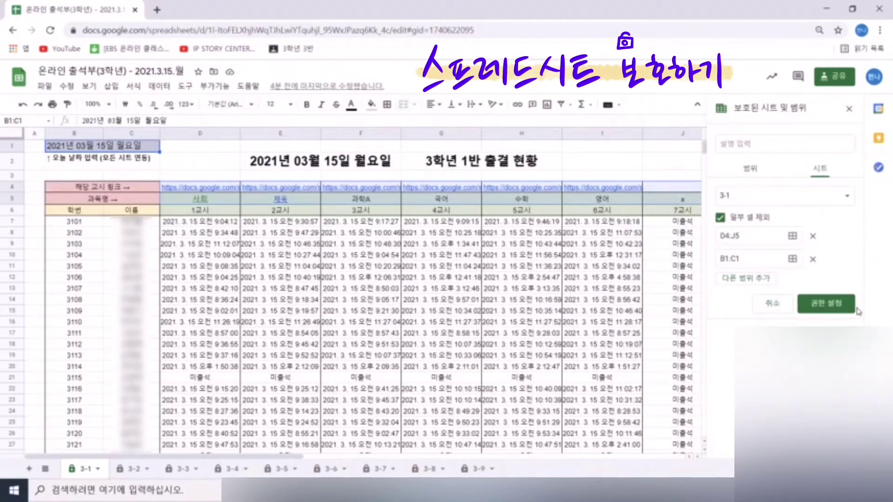
# - Open the existing sheet 3-1 protection rule's permissions to change who may edit
pyautogui.click(827, 304)
pyautogui.click(574, 298)
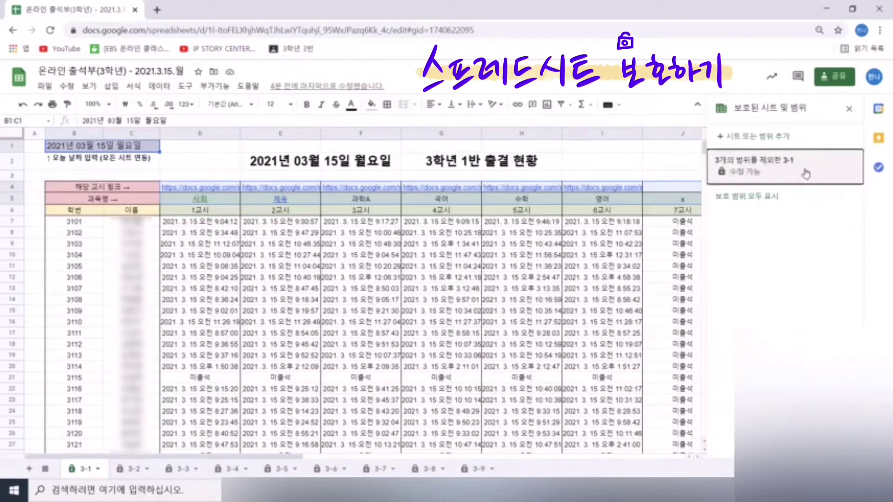
pyautogui.click(747, 169)
pyautogui.click(744, 318)
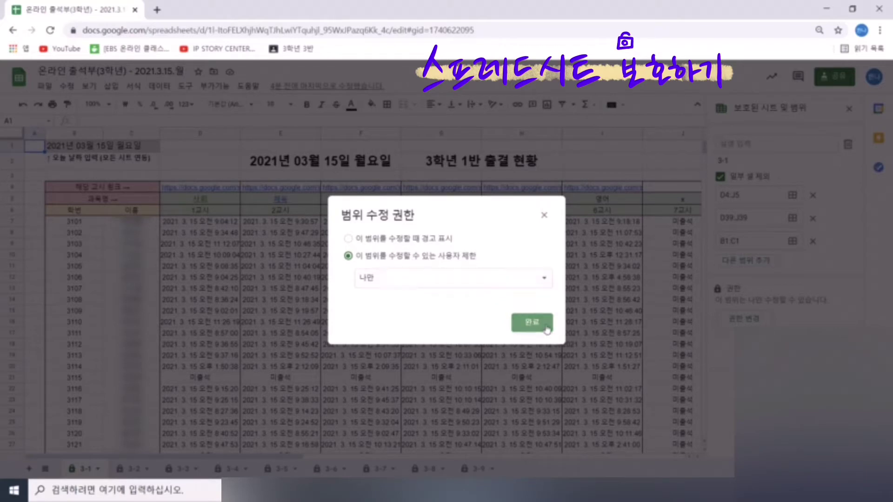
# - Save the only-me edit restriction and review the excluded ranges D4:J5 and B1
pyautogui.click(539, 325)
pyautogui.click(506, 260)
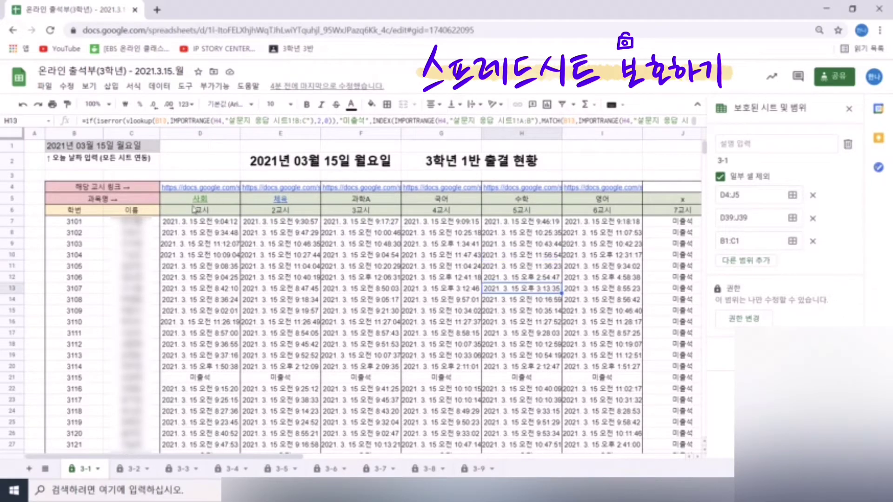
pyautogui.moveTo(193, 210); pyautogui.dragTo(647, 392)
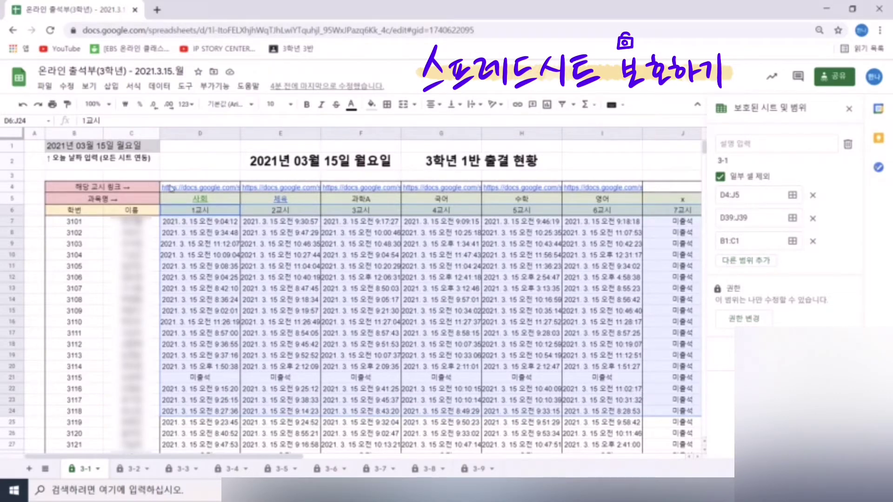
pyautogui.moveTo(171, 188); pyautogui.dragTo(665, 198)
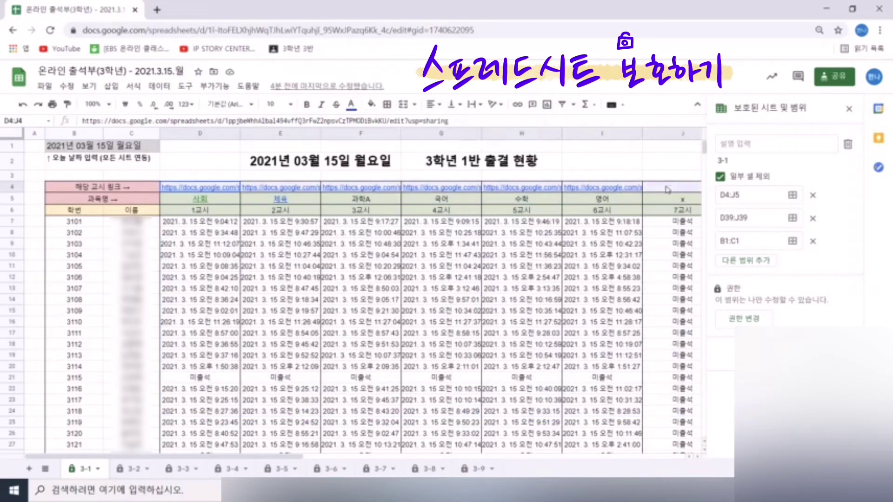
pyautogui.click(53, 148)
pyautogui.moveTo(180, 193)
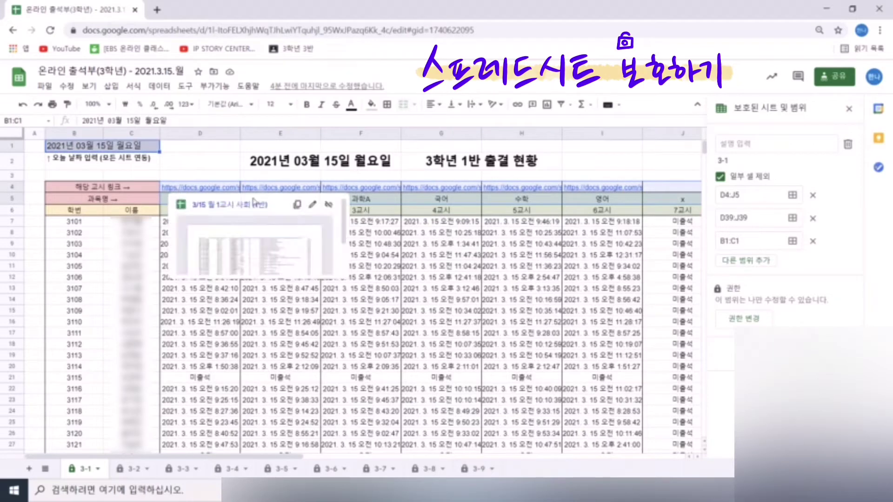
pyautogui.click(558, 313)
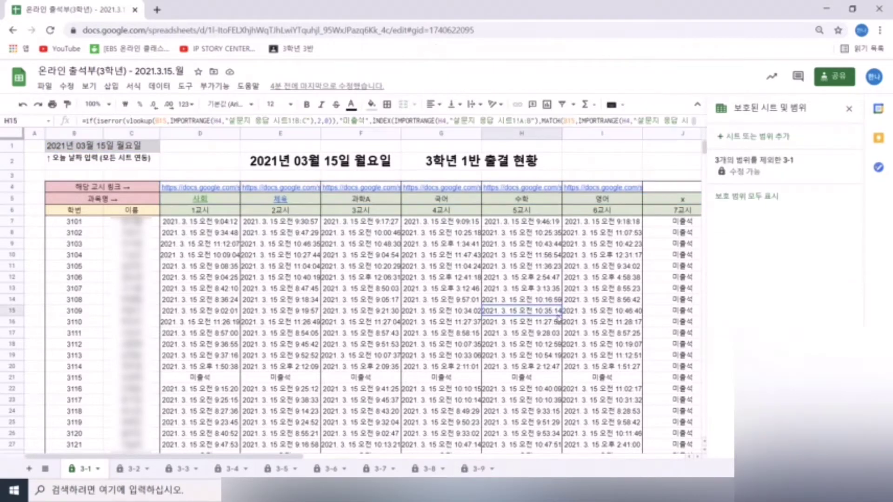
# - Check the timestamp formulas in column F and D7, then open the class's Google Classroom page
pyautogui.click(354, 275)
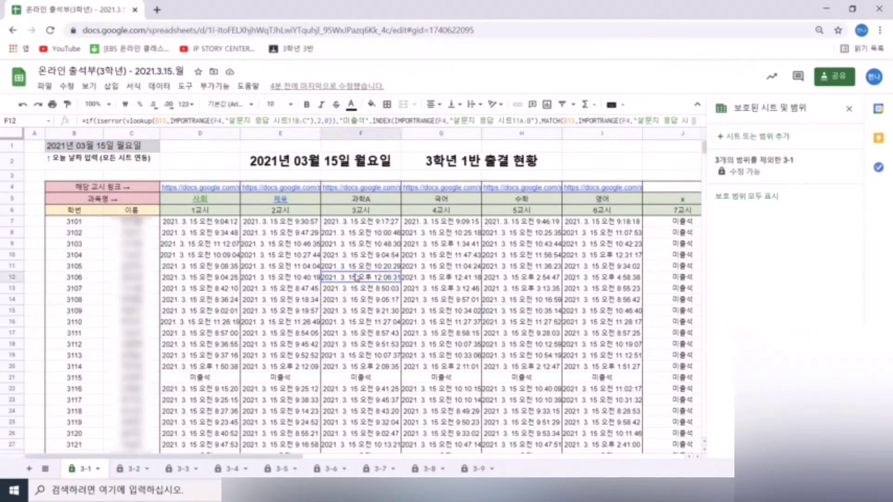
pyautogui.click(222, 223)
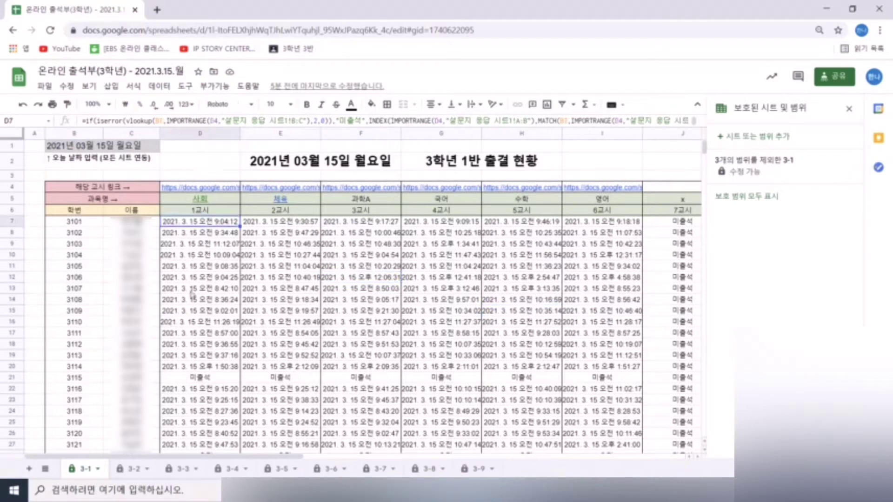
pyautogui.click(578, 367)
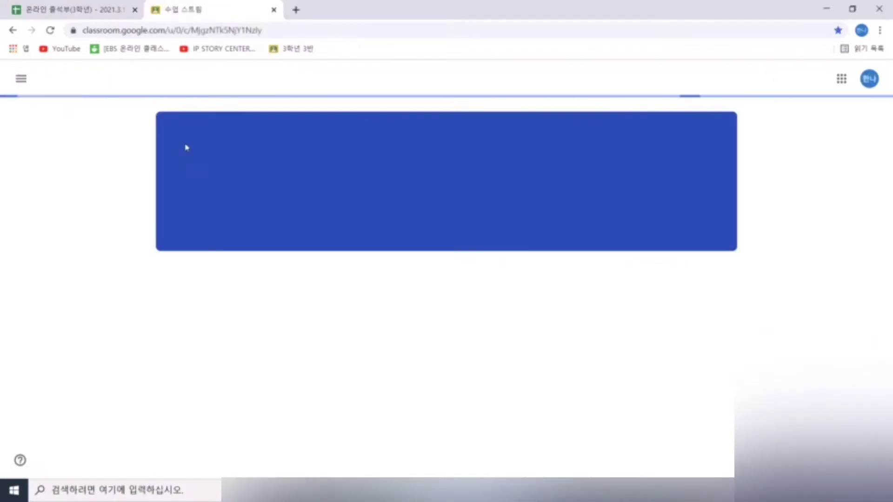
# - In Classwork, expand the 3/18 4교시 기술 assignment and open its attached Google Form
pyautogui.click(421, 84)
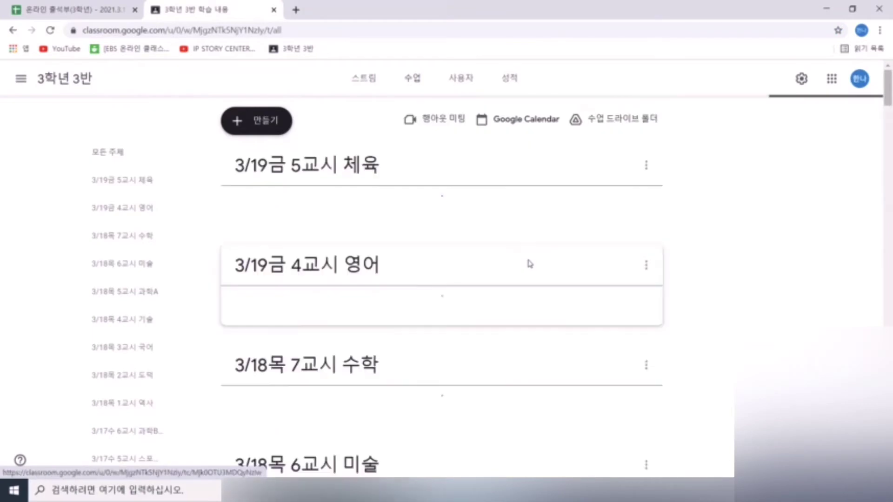
pyautogui.scroll(-6, 688, 284)
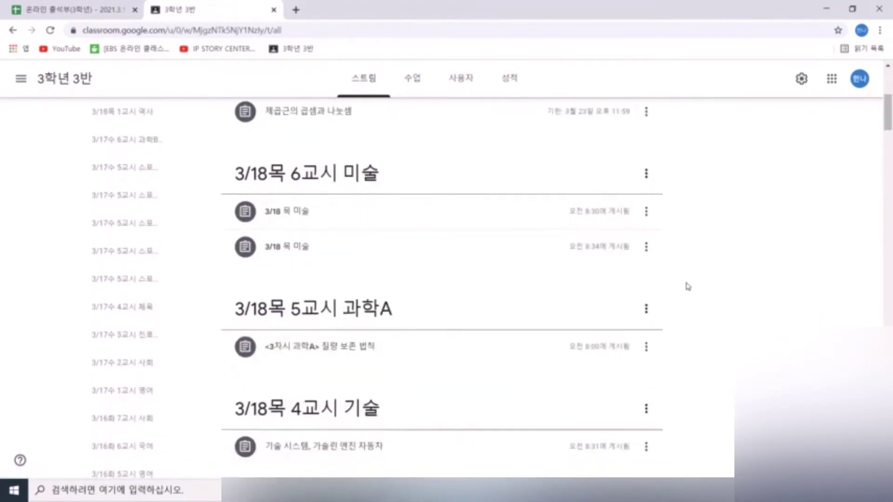
pyautogui.scroll(-18, 688, 287)
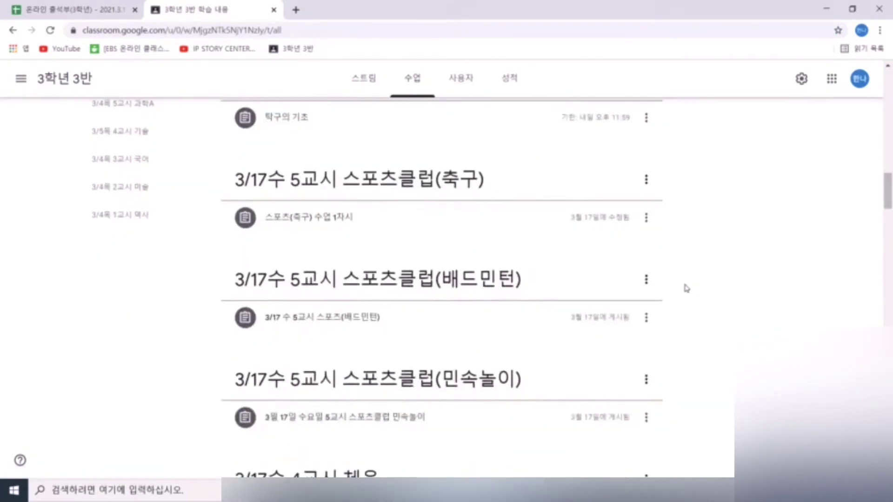
pyautogui.scroll(-9, 686, 288)
pyautogui.scroll(17, 684, 287)
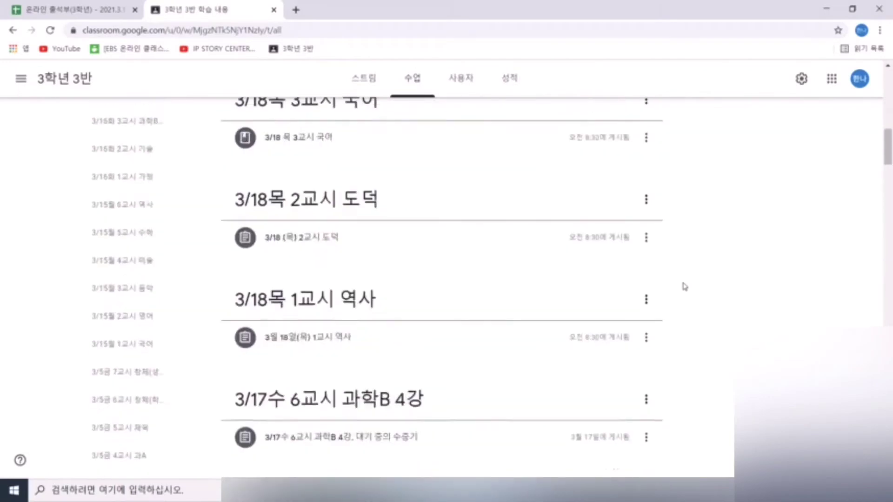
pyautogui.scroll(3, 685, 287)
pyautogui.click(408, 225)
pyautogui.click(272, 332)
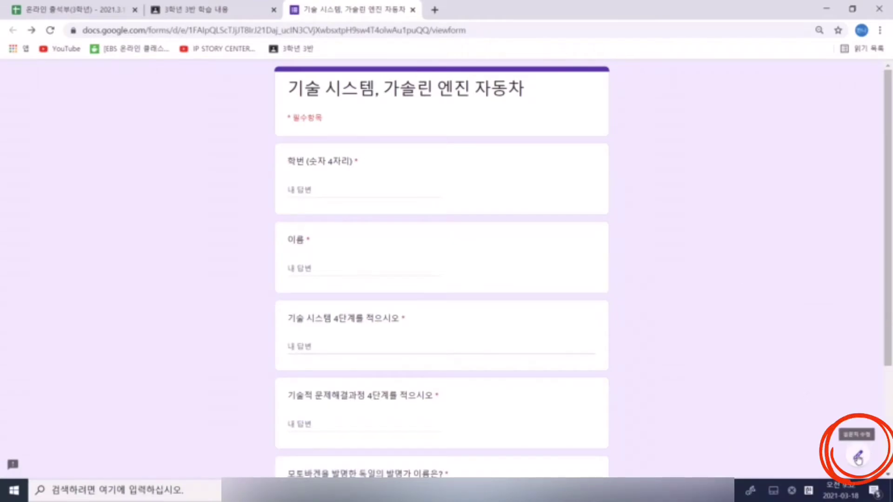
# - Open the '기술 시스템, 가솔린 엔진 자동차' form's 100 responses in its linked spreadsheet
pyautogui.click(853, 455)
pyautogui.click(454, 106)
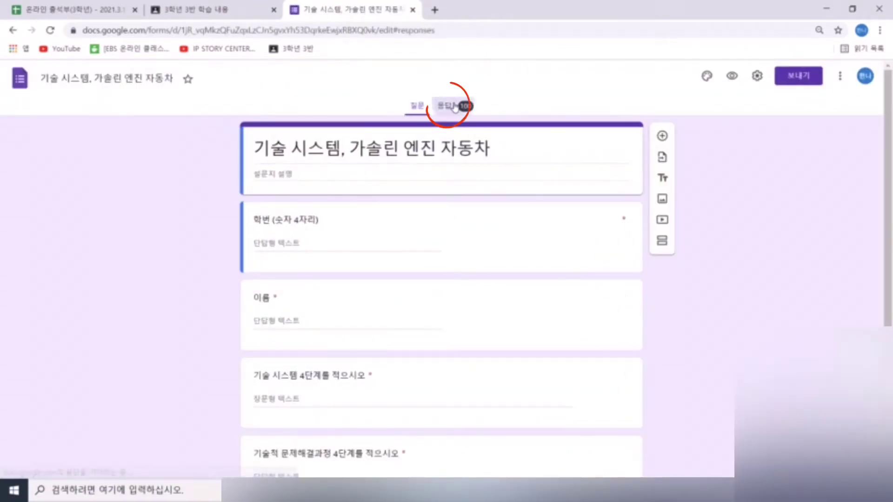
pyautogui.click(604, 144)
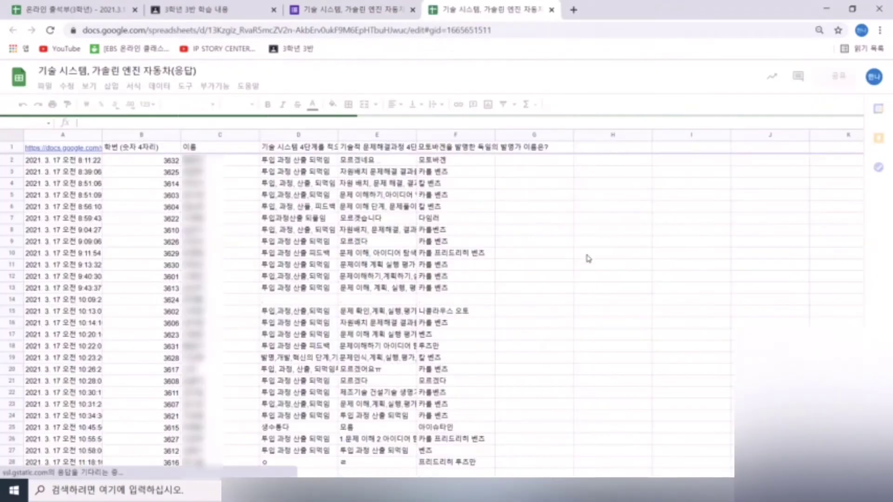
# - Make the response sheet viewable by anyone with the link, copy its URL, and return to attendance
pyautogui.click(587, 256)
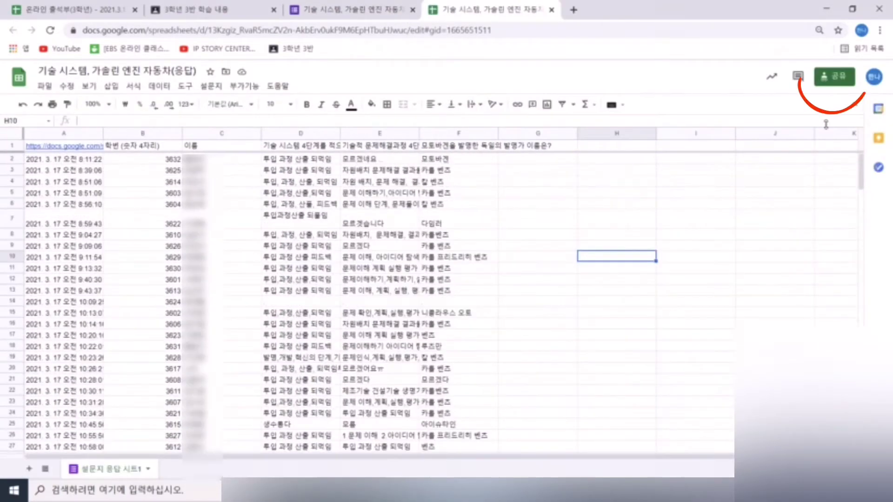
pyautogui.click(829, 87)
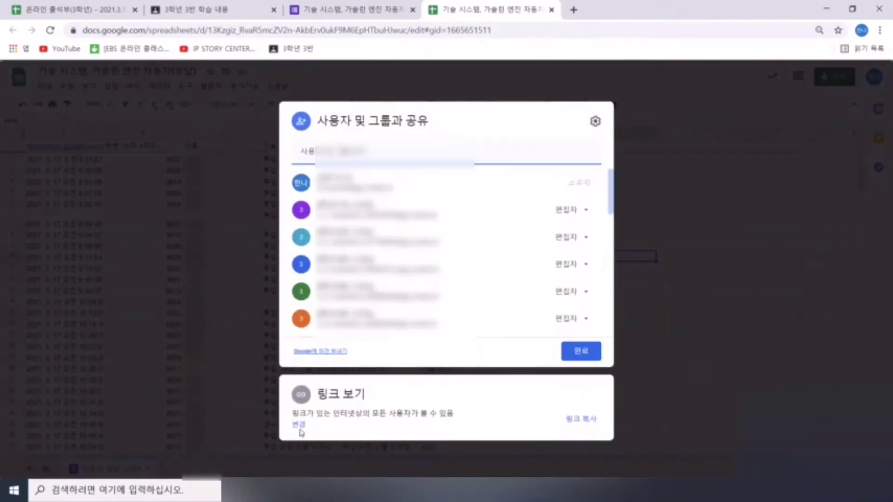
pyautogui.click(298, 425)
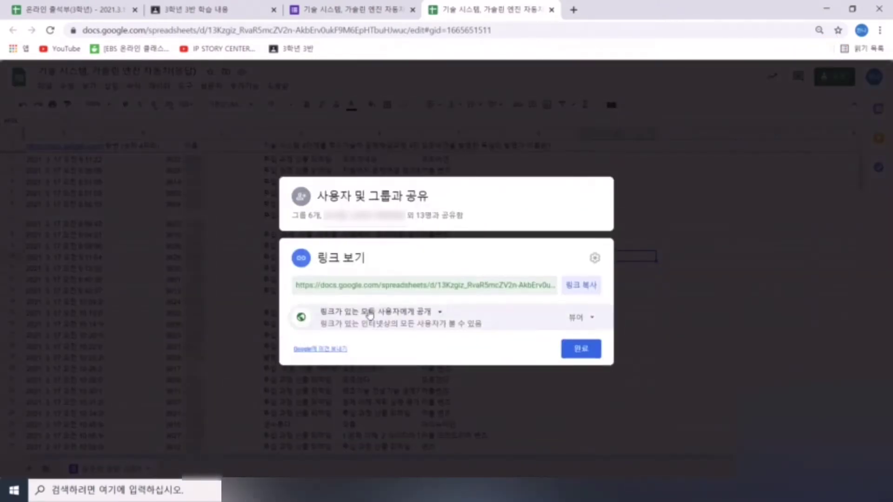
pyautogui.click(396, 312)
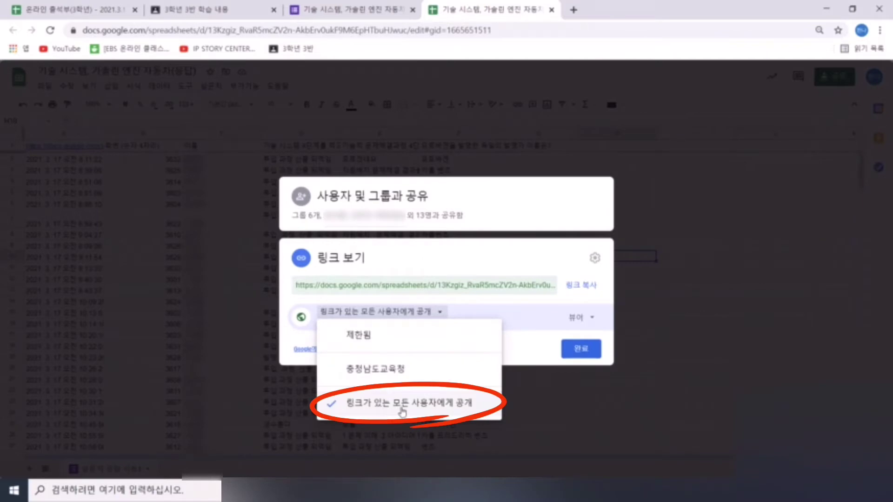
pyautogui.click(445, 408)
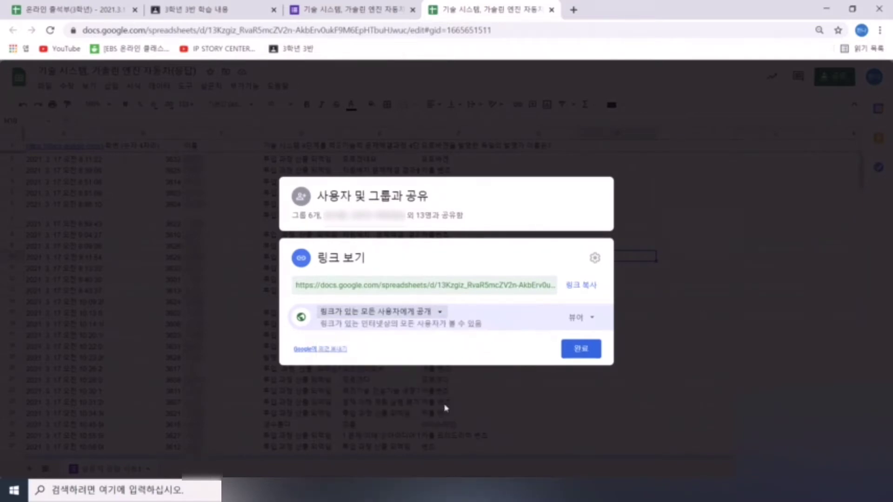
pyautogui.click(569, 351)
pyautogui.click(440, 33)
pyautogui.hotkey('ctrl', 'c')
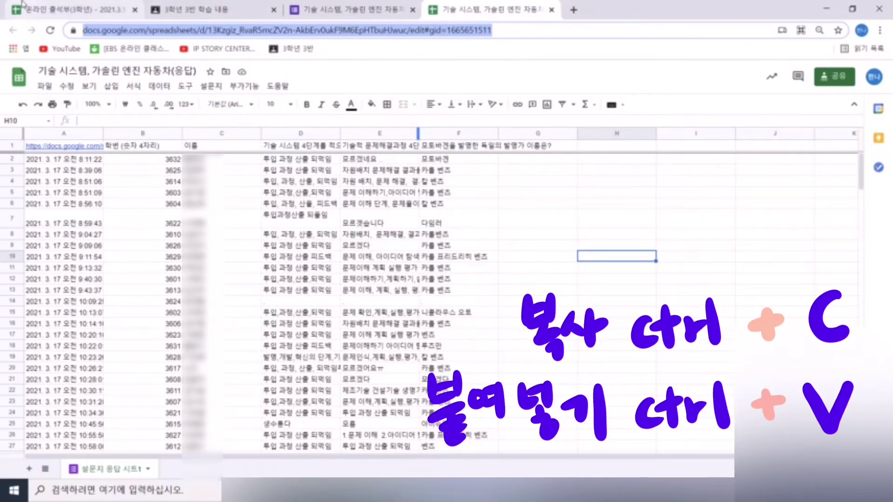
pyautogui.click(70, 10)
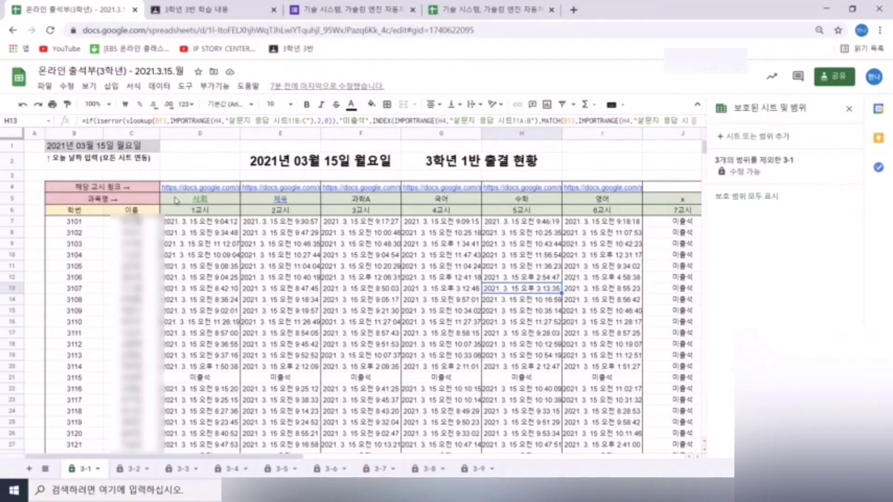
# - Paste the response sheet link into G4 of sheet 3-3 and check the imported timestamps
pyautogui.hotkey('ctrl', 'Tab')
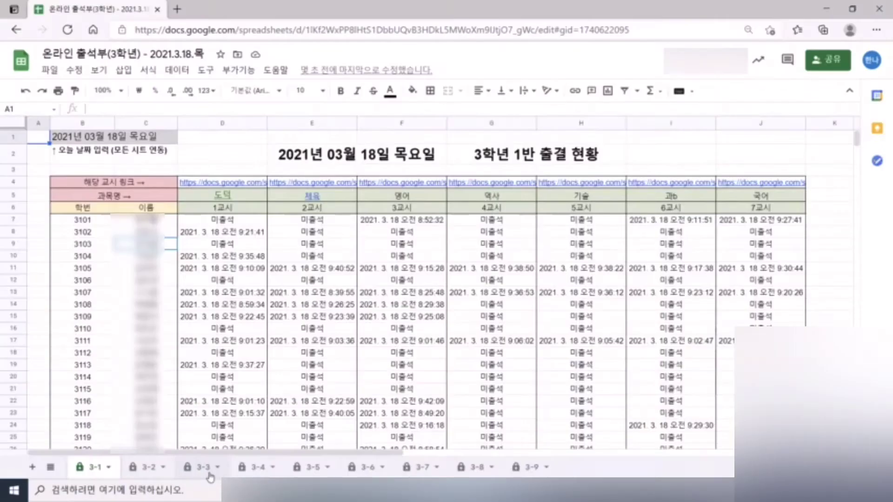
pyautogui.click(207, 470)
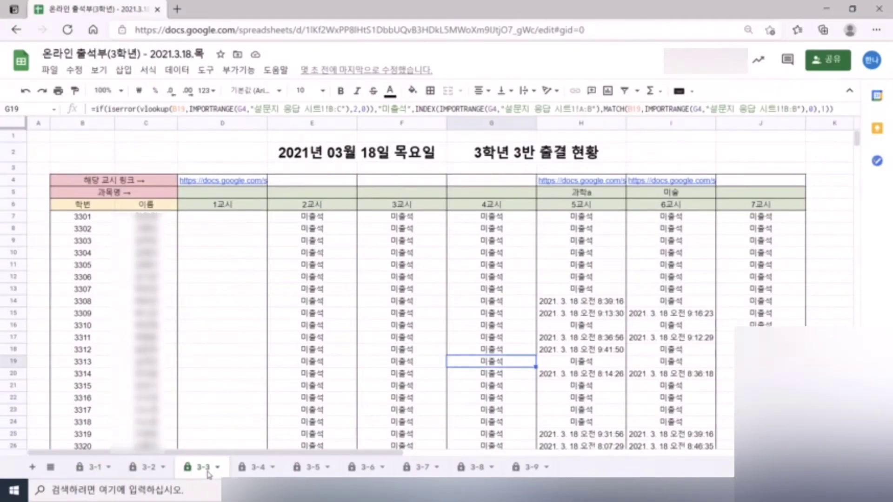
pyautogui.click(490, 184)
pyautogui.hotkey('ctrl', 'v')
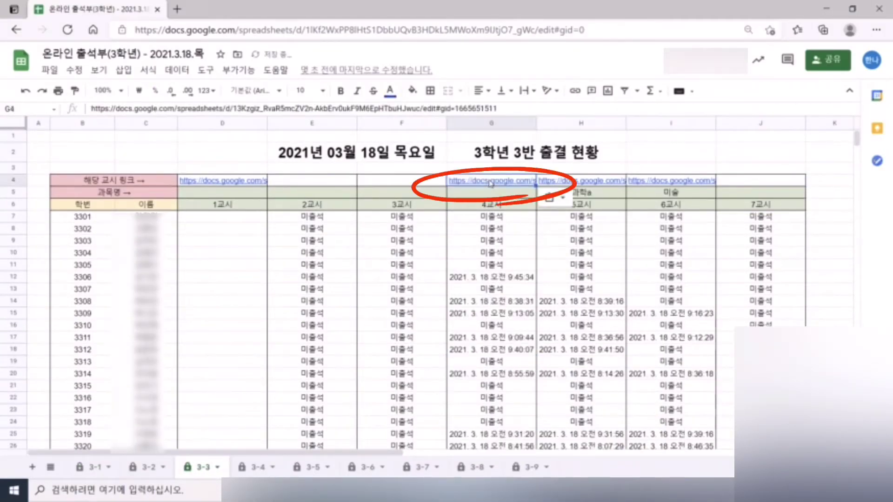
pyautogui.click(574, 301)
pyautogui.click(522, 309)
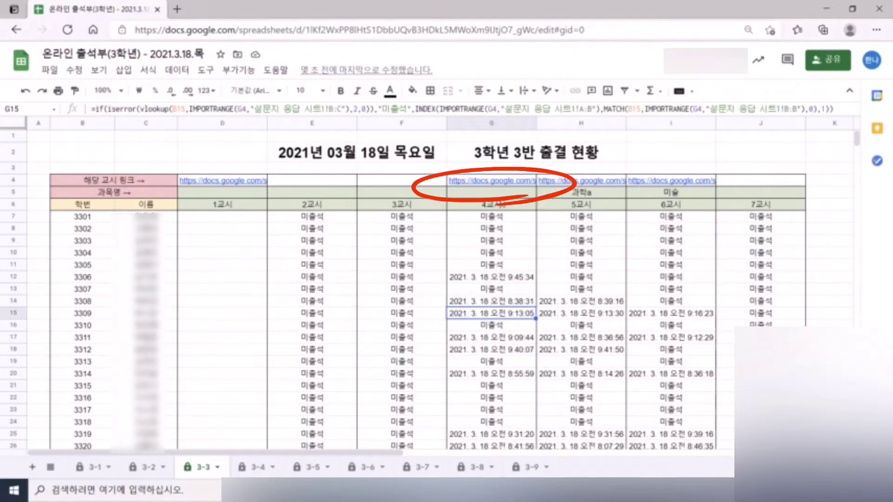
# - Enter the subject 기술 in G5 for period 4
pyautogui.click(497, 195)
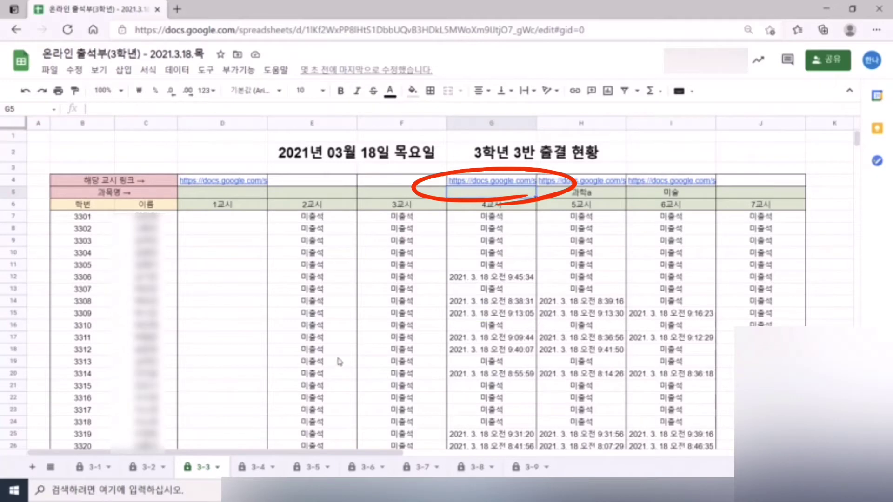
pyautogui.write('rltnf')
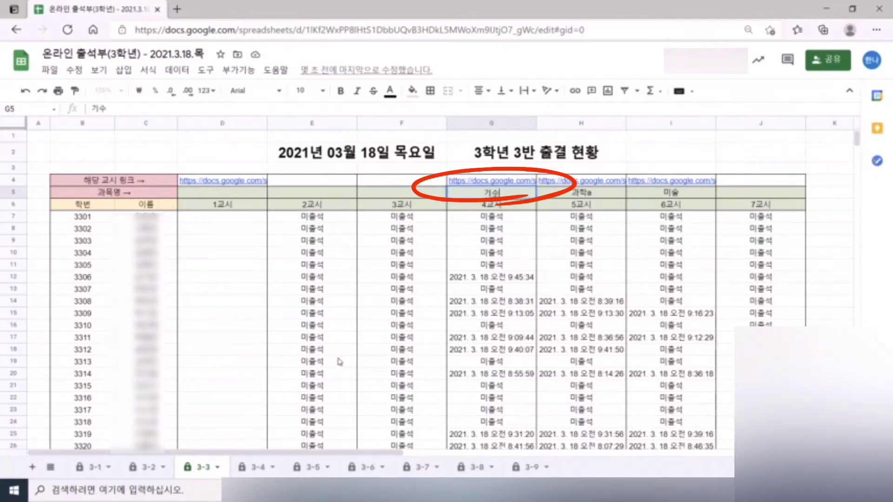
pyautogui.click(495, 278)
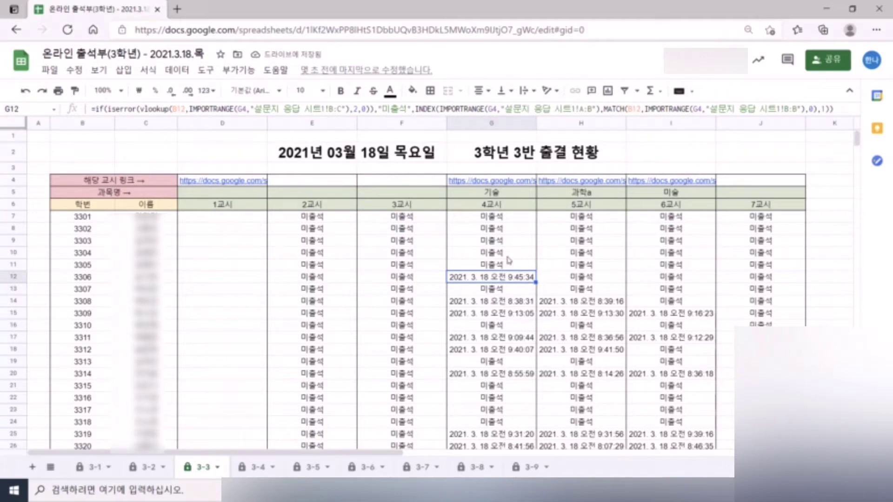
pyautogui.scroll(-5, 528, 270)
# - Check the period-4 tallies in G39–G41 on sheet 3-3: 32 enrolled, 12 present, 20 absent
pyautogui.scroll(-2, 527, 269)
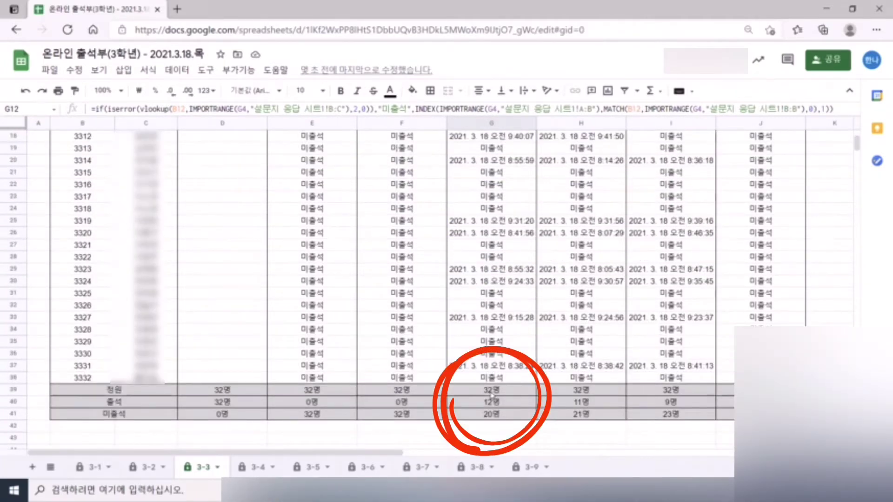
pyautogui.click(491, 390)
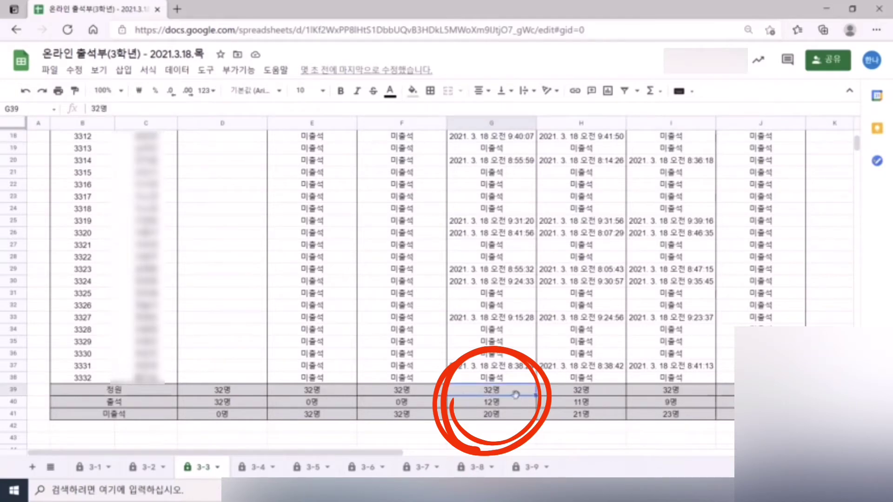
pyautogui.click(491, 406)
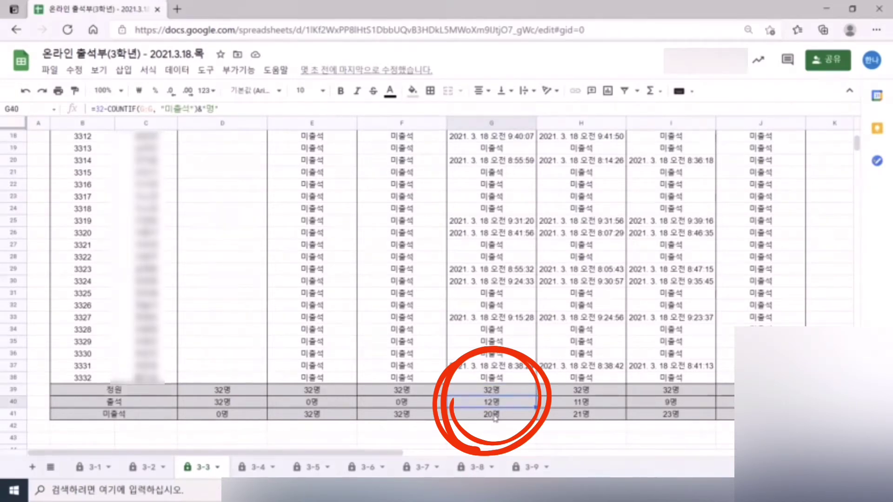
pyautogui.click(495, 417)
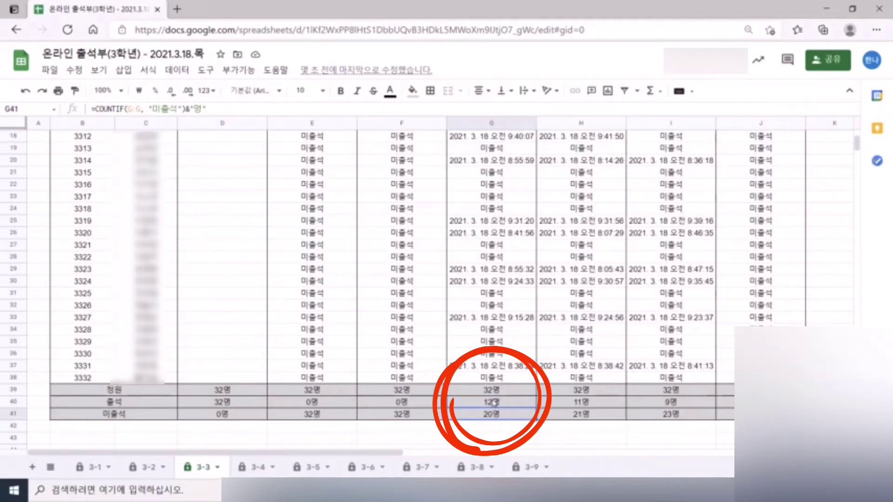
pyautogui.scroll(5, 524, 396)
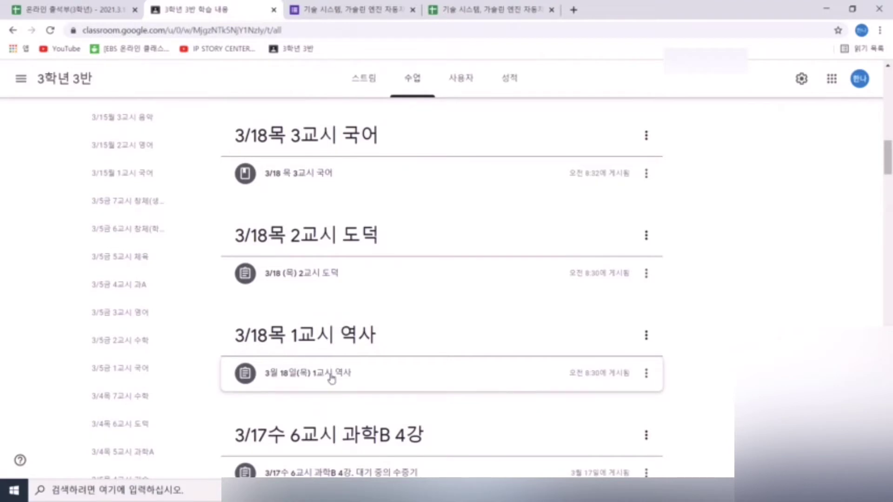
# - Open the 1교시 역사 form from Classroom and view its 22 responses as a spreadsheet
pyautogui.click(328, 372)
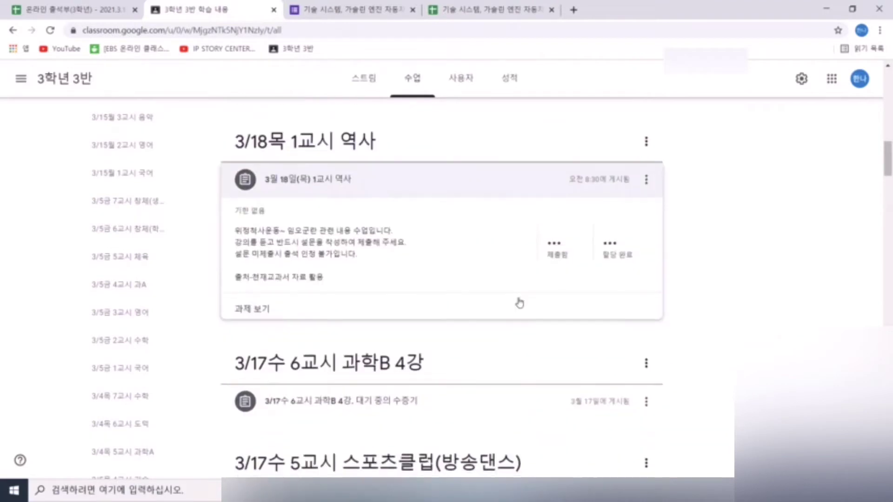
pyautogui.click(519, 304)
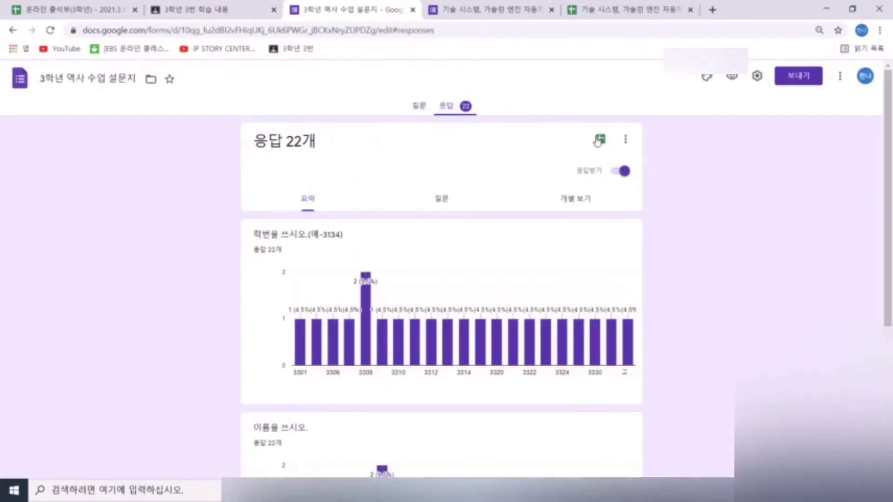
pyautogui.click(599, 141)
pyautogui.click(365, 75)
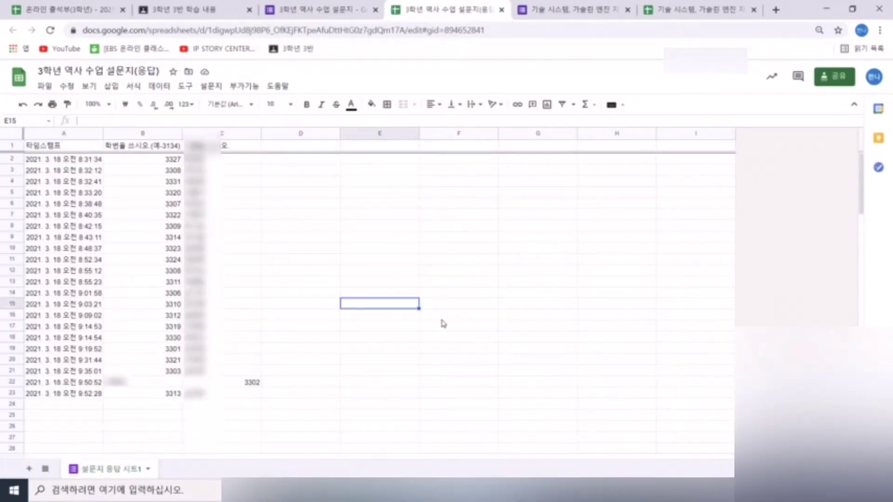
# - Fix response row 22: student number 3302 in B22 and the student's name in C22
pyautogui.click(138, 384)
pyautogui.click(209, 384)
pyautogui.click(175, 384)
pyautogui.click(199, 385)
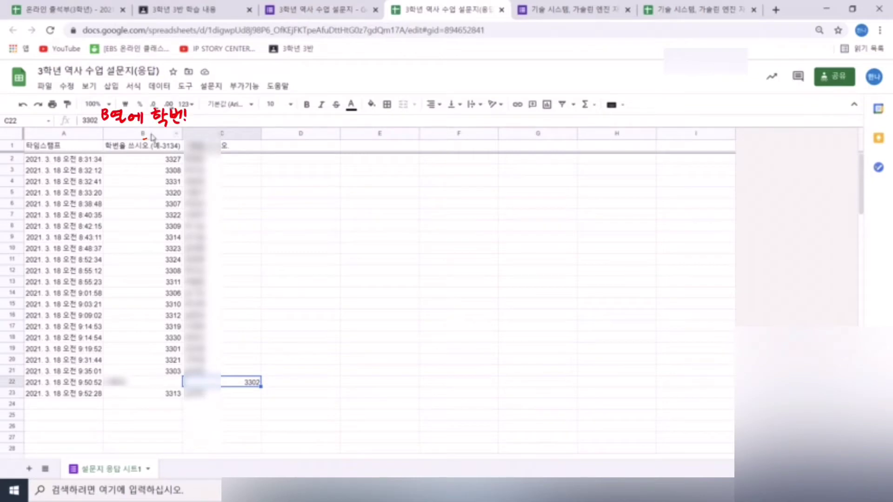
pyautogui.click(163, 383)
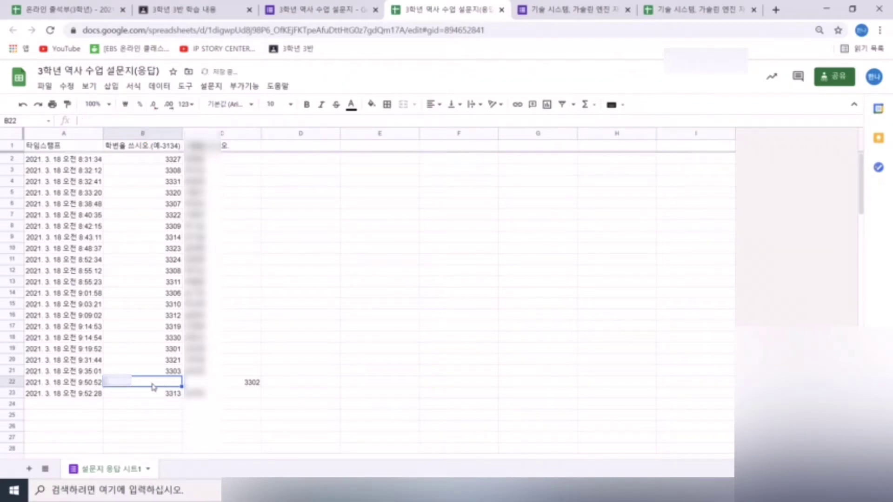
pyautogui.write('3302')
pyautogui.press('Tab')
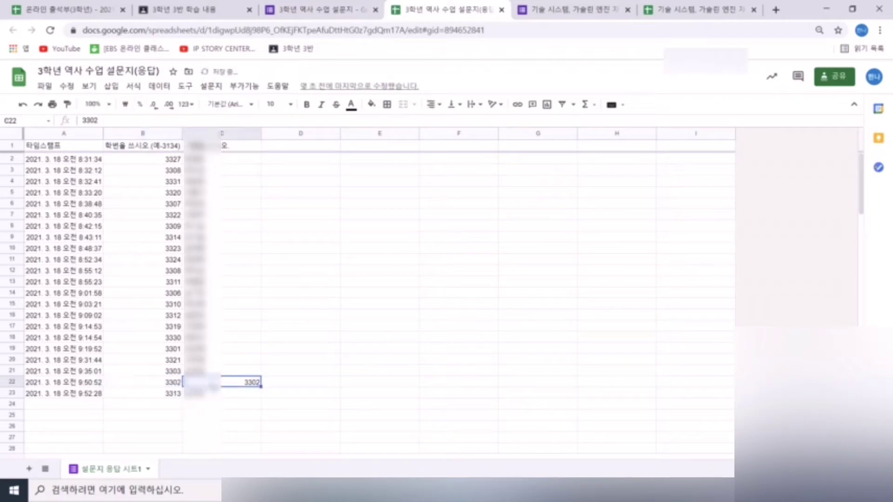
pyautogui.click(379, 359)
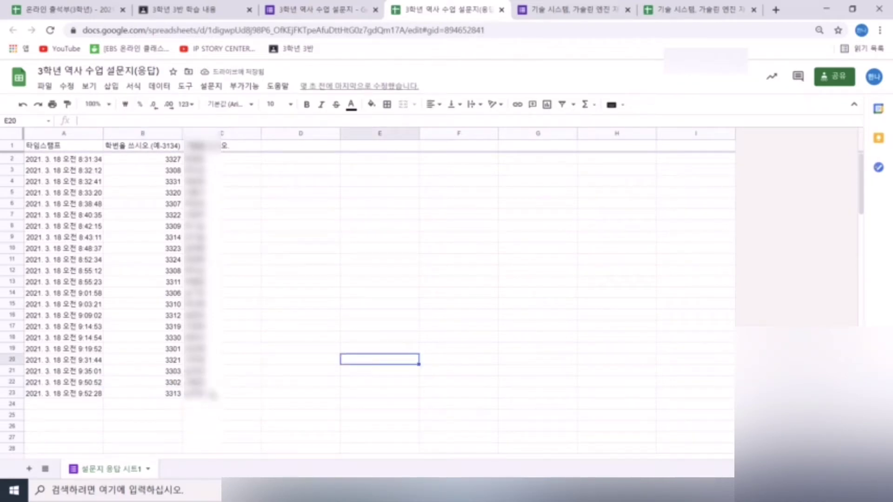
# - Share the history response sheet with anyone with the link and paste its URL into D4 of sheet 3-3
pyautogui.click(834, 75)
pyautogui.click(298, 430)
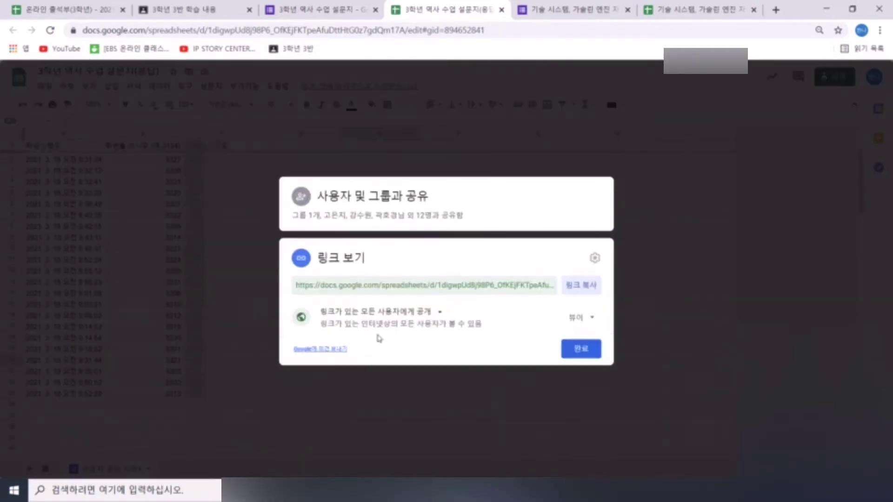
pyautogui.click(404, 312)
pyautogui.click(419, 403)
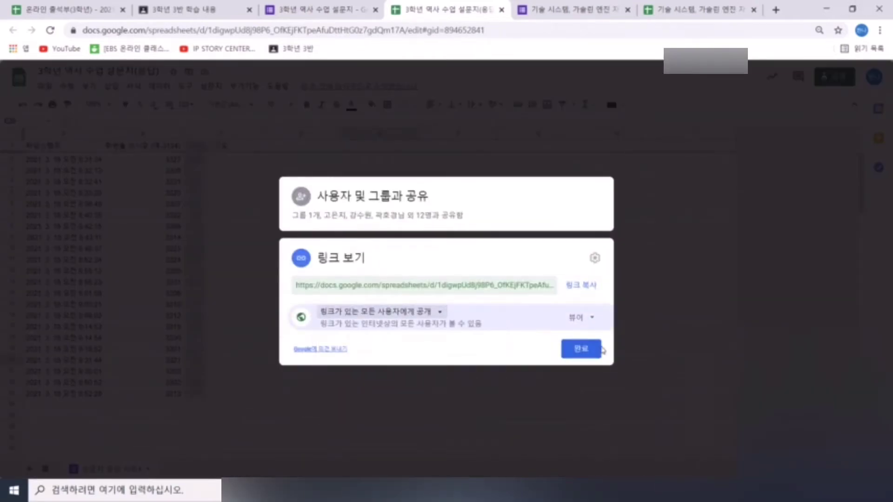
pyautogui.click(674, 328)
pyautogui.click(368, 28)
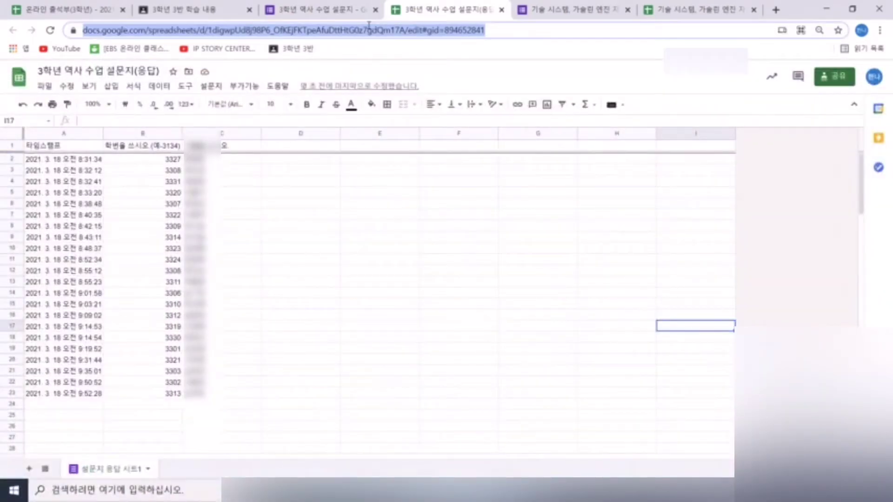
pyautogui.hotkey('ctrl', 'c')
pyautogui.hotkey('alt', 'Tab')
pyautogui.hotkey('ctrl', 'v')
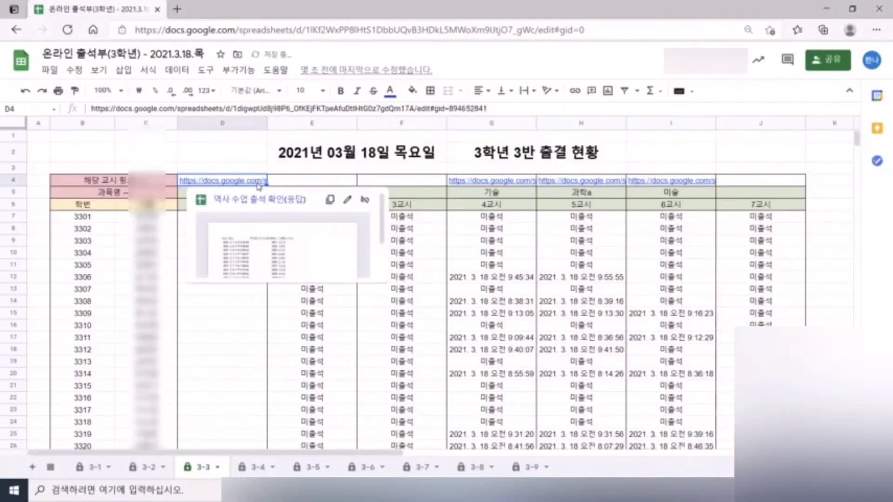
# - Confirm the D4 link and check the imported history timestamps in D7:D41
pyautogui.press('Return')
pyautogui.scroll(-1, 452, 285)
pyautogui.click(452, 285)
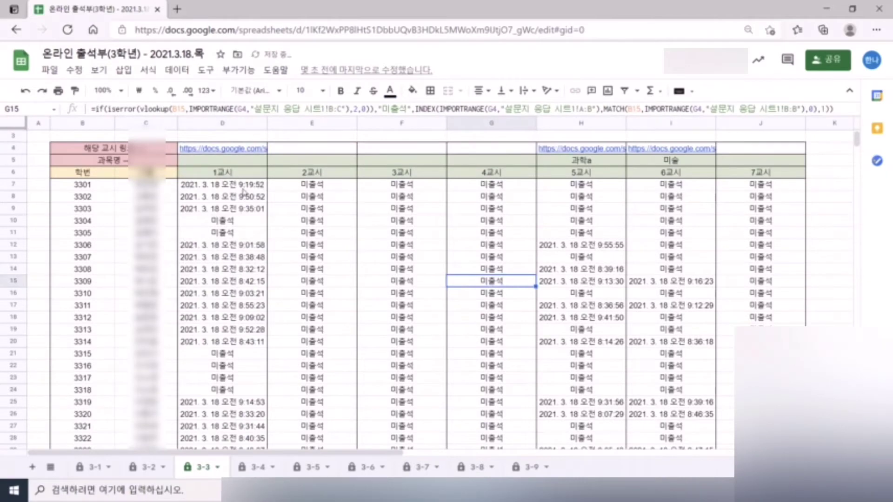
pyautogui.moveTo(242, 187); pyautogui.dragTo(238, 367)
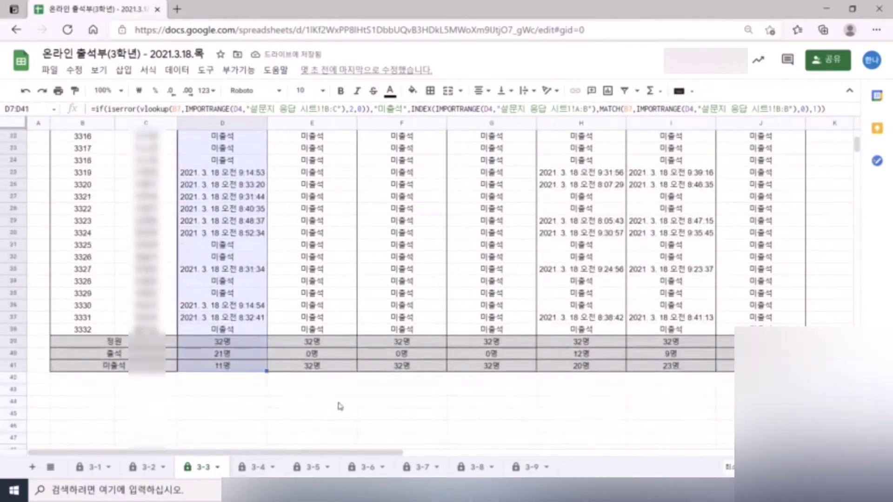
pyautogui.scroll(5, 243, 230)
# - Label D5 as 역사 and review the other periods' link cells and import formulas in H8 and I12
pyautogui.click(241, 184)
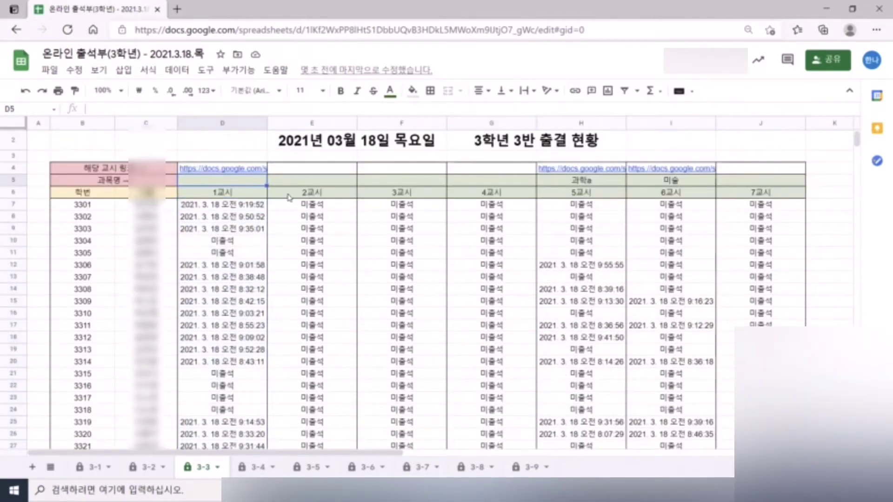
pyautogui.write('역사')
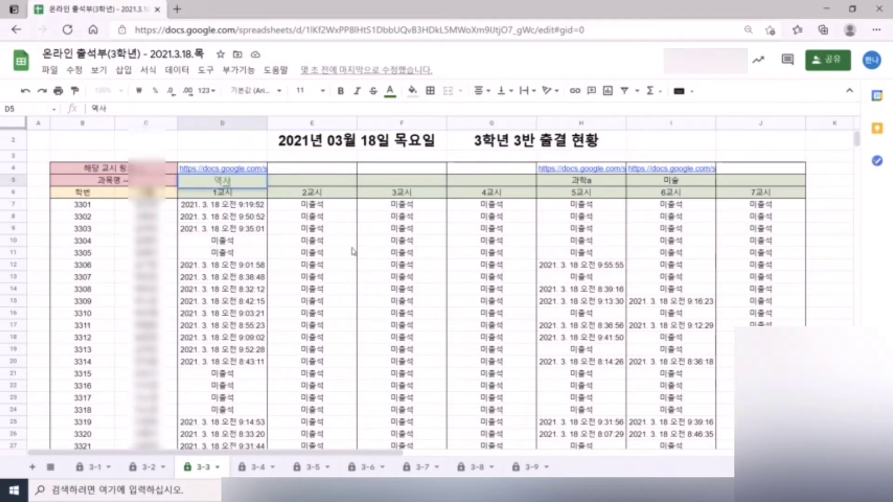
pyautogui.click(353, 245)
pyautogui.moveTo(330, 172); pyautogui.dragTo(743, 175)
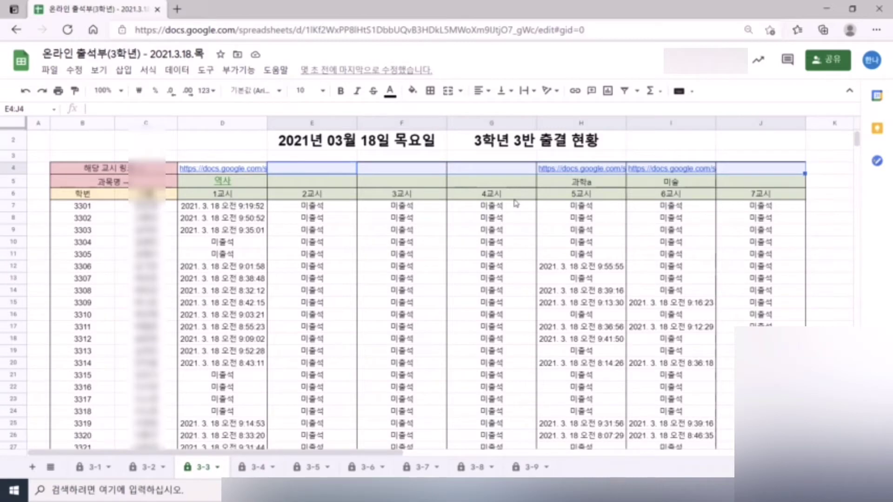
pyautogui.click(607, 221)
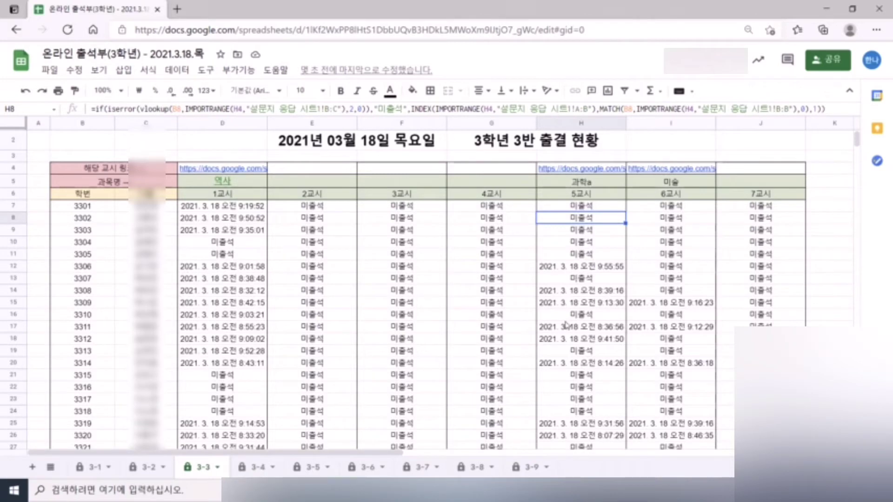
pyautogui.click(669, 266)
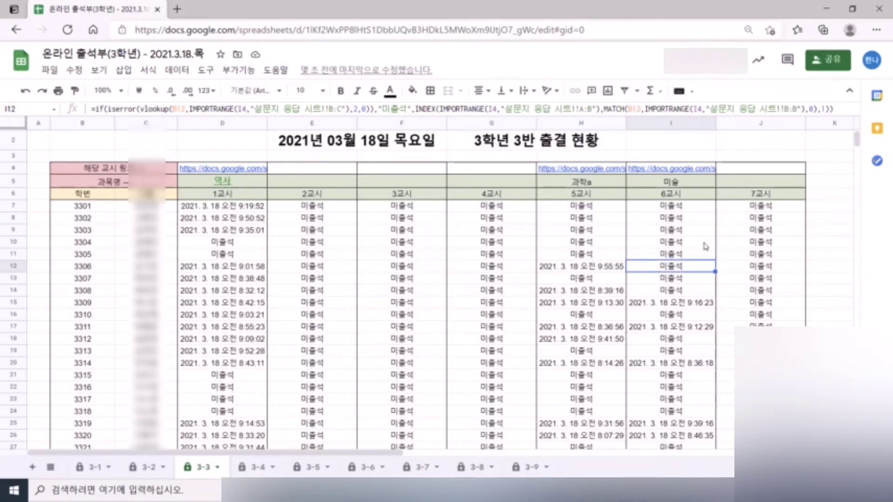
# - Change the spreadsheet's General access from Restricted to Anyone with the link as Viewer
pyautogui.click(829, 60)
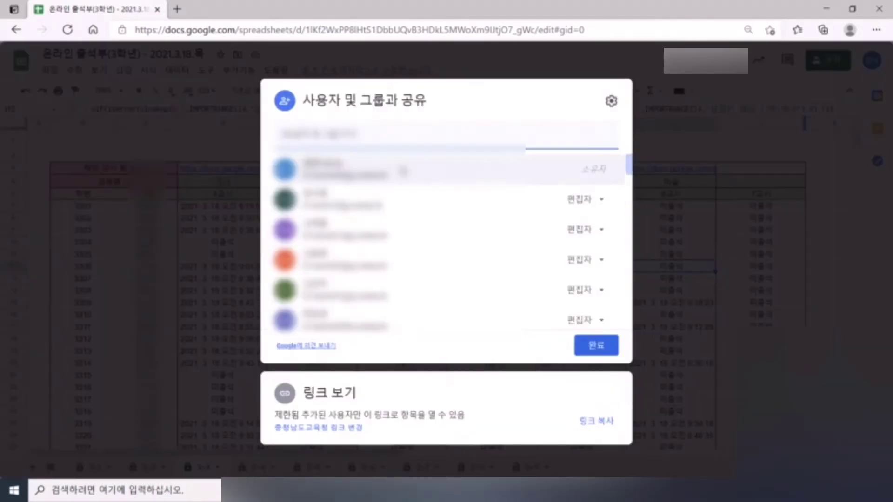
pyautogui.scroll(-3, 403, 171)
pyautogui.moveTo(398, 182)
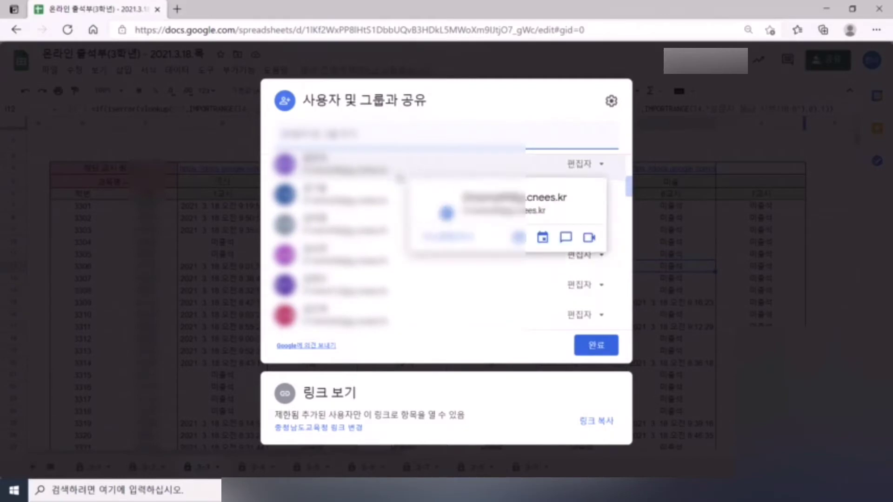
pyautogui.scroll(-3, 464, 186)
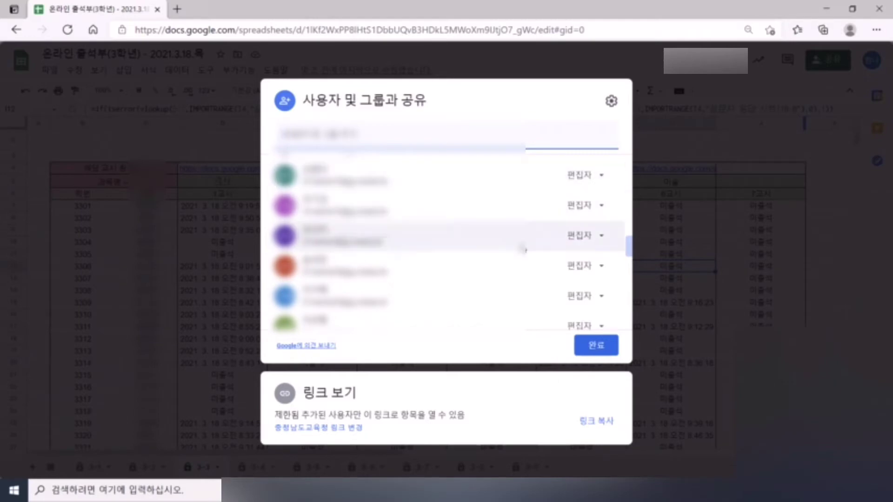
pyautogui.click(348, 396)
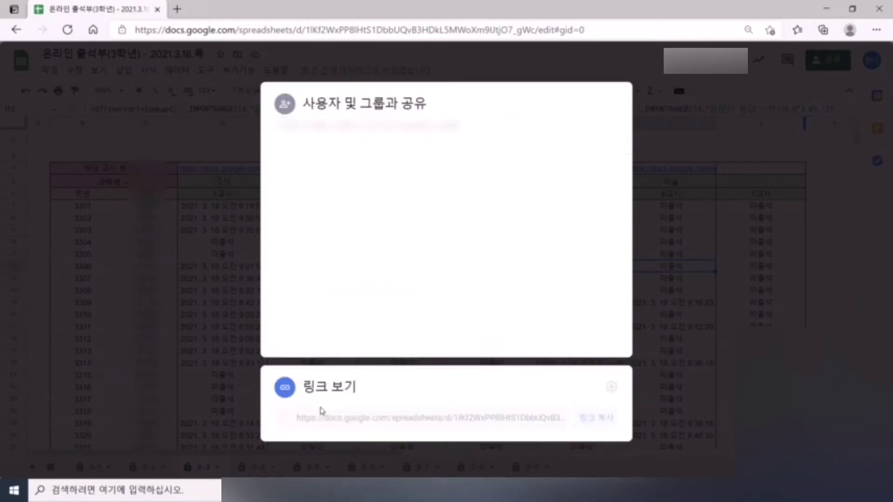
pyautogui.click(323, 307)
pyautogui.click(399, 410)
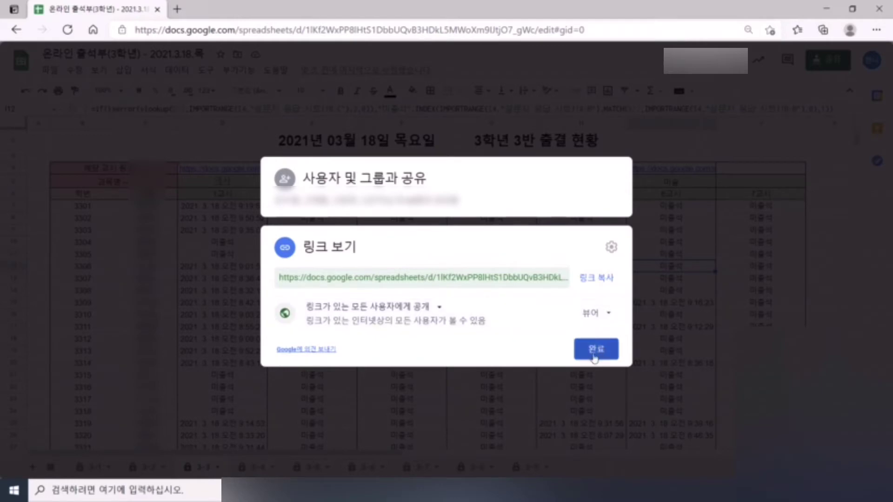
pyautogui.click(595, 349)
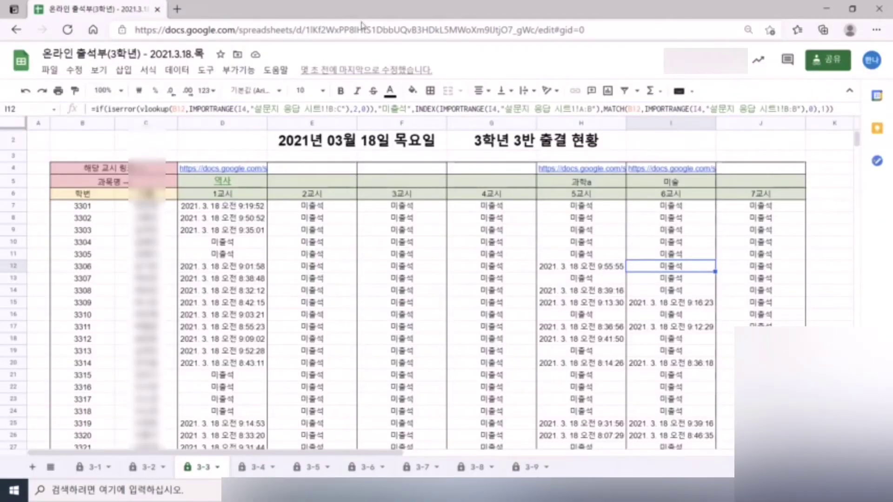
pyautogui.click(362, 25)
pyautogui.press('super+s')
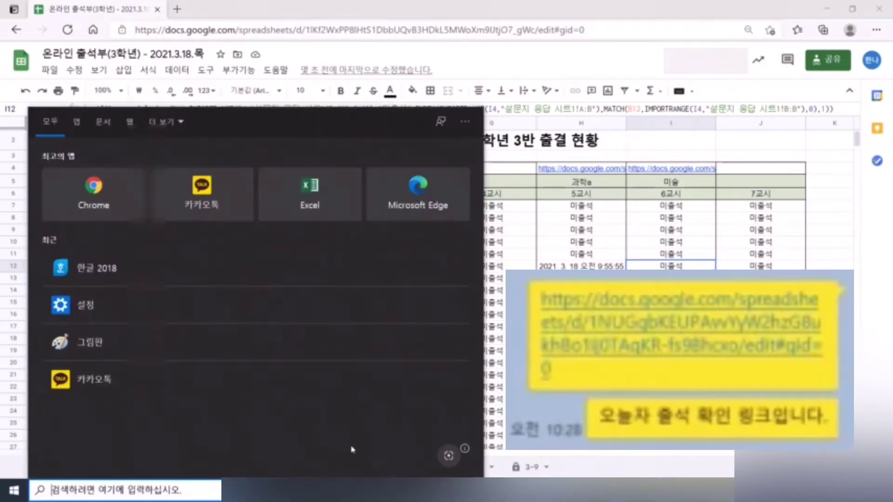
pyautogui.press('Escape')
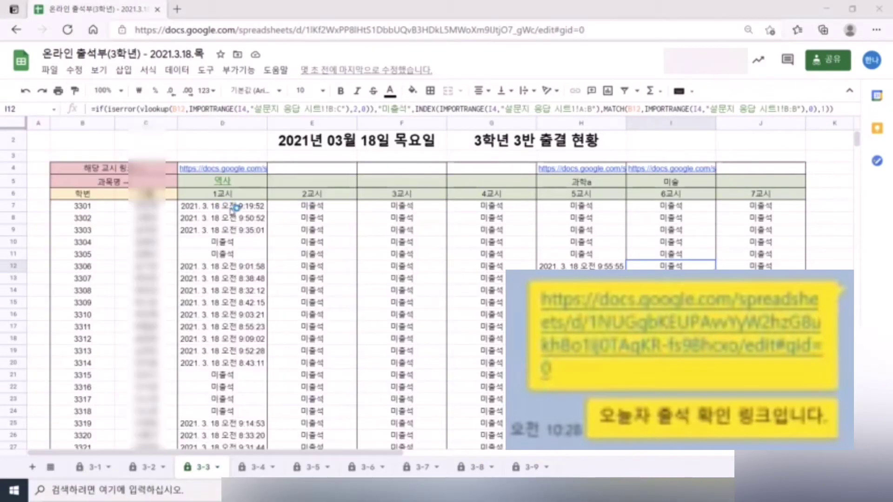
pyautogui.click(637, 30)
pyautogui.click(801, 241)
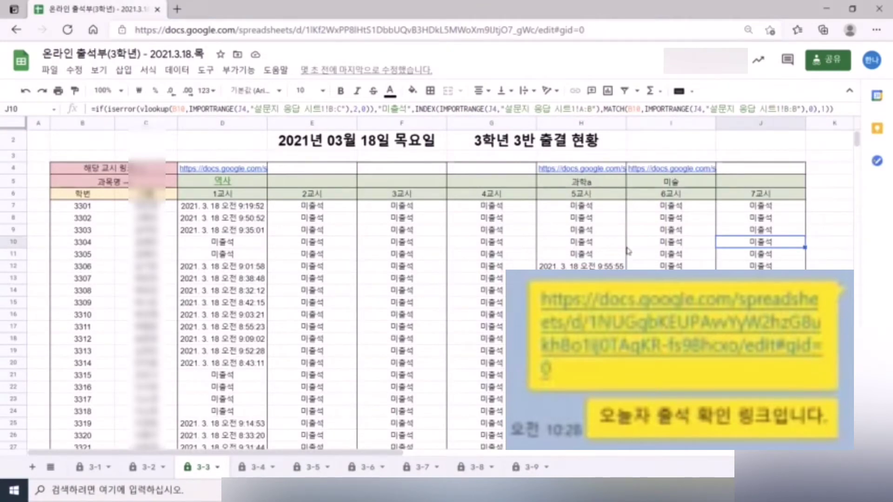
pyautogui.click(581, 386)
pyautogui.click(226, 242)
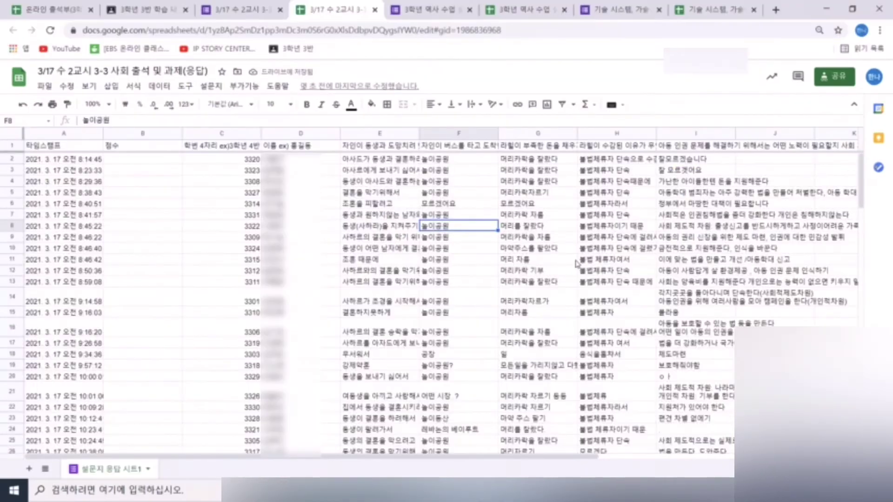
# - Drag the 점수 column from B to after the name column so it becomes column D
pyautogui.click(574, 262)
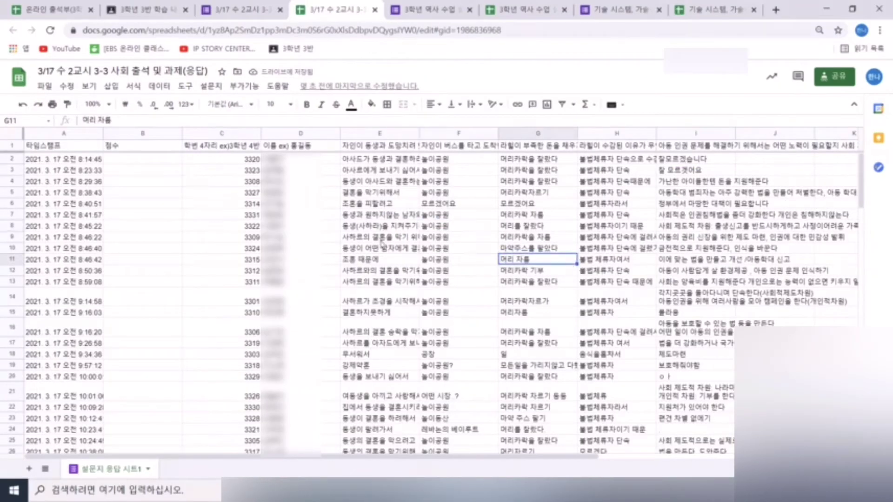
pyautogui.click(127, 148)
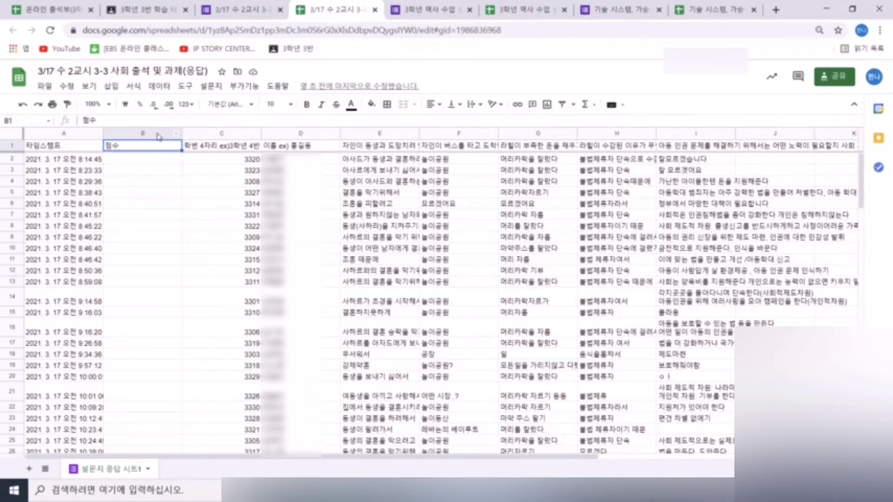
pyautogui.click(158, 136)
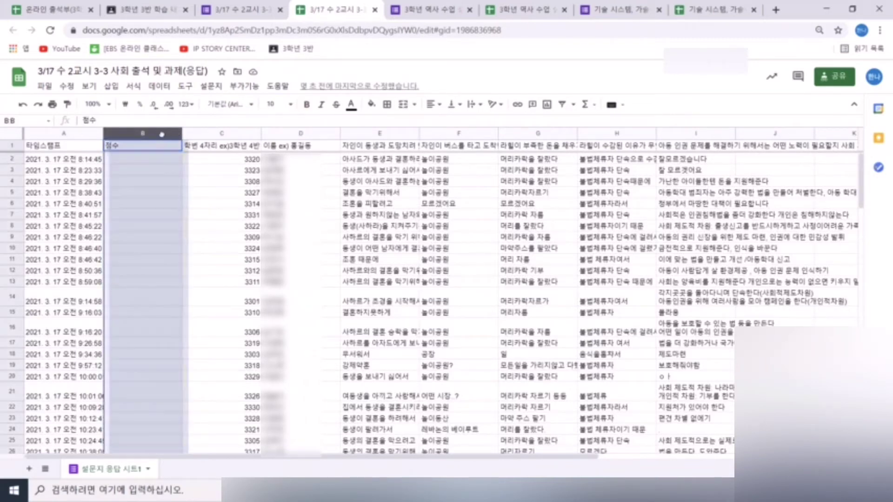
pyautogui.moveTo(161, 134); pyautogui.dragTo(356, 151)
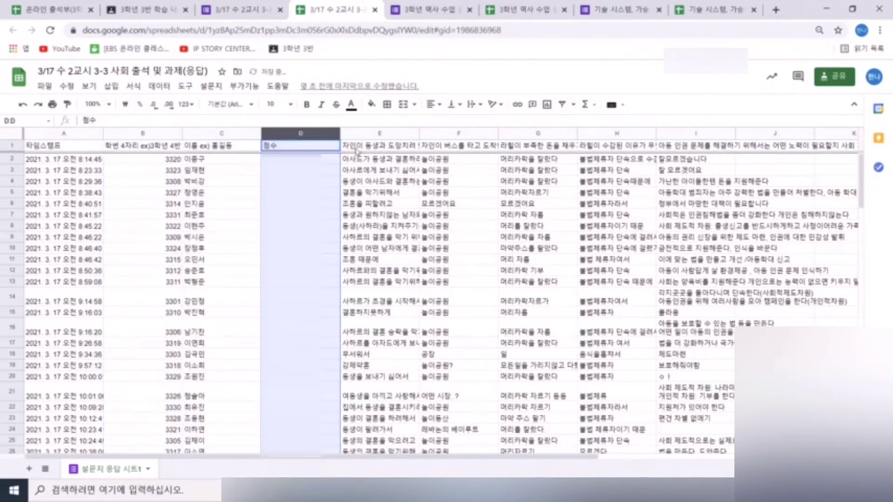
pyautogui.click(364, 197)
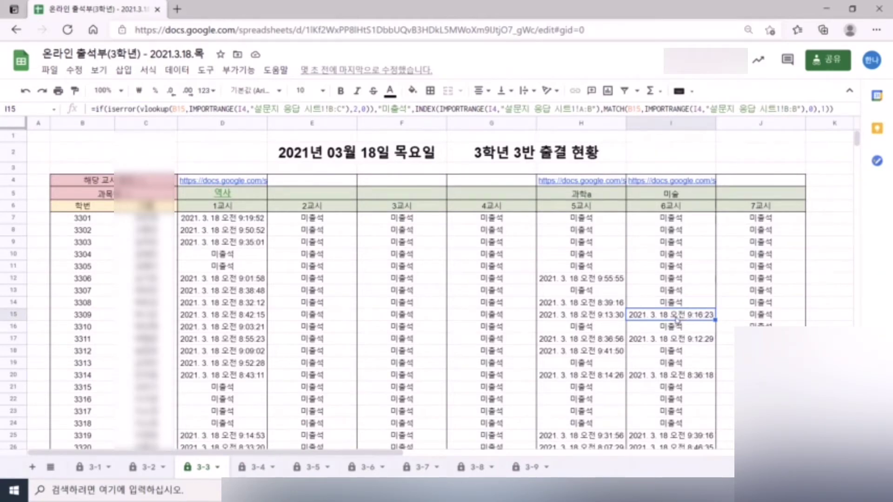
# - Select student rows 34 to 38 and view their row options without changing anything
pyautogui.scroll(-3, 370, 401)
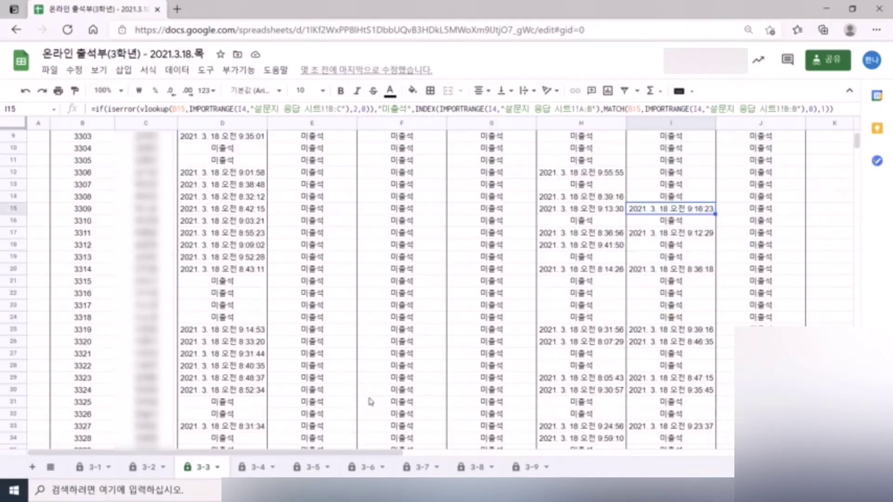
pyautogui.scroll(2, 371, 401)
pyautogui.scroll(1, 97, 207)
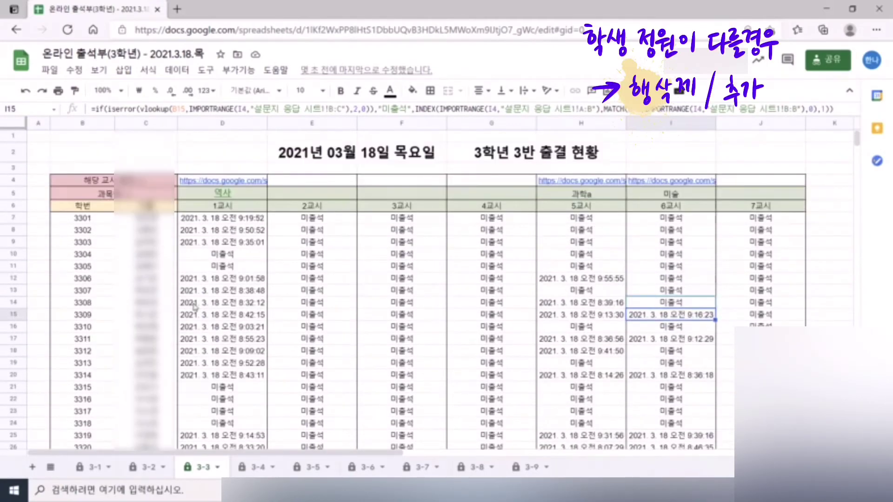
pyautogui.scroll(-6, 202, 342)
pyautogui.click(14, 353)
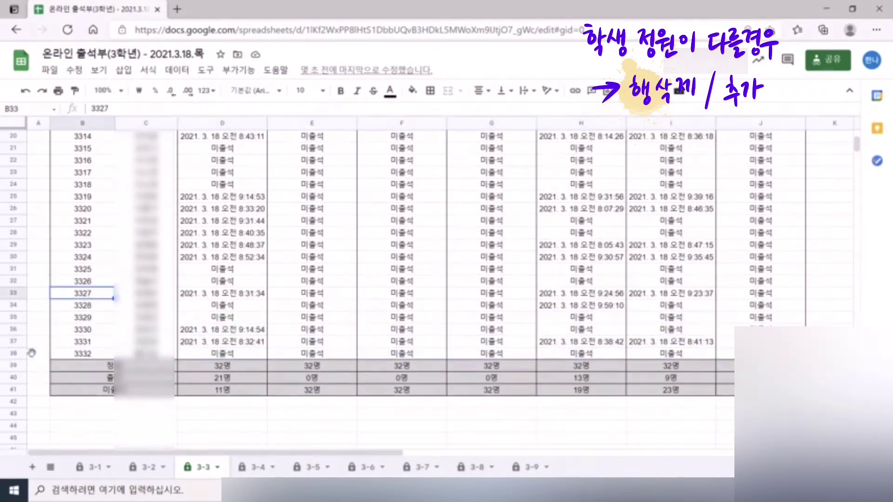
pyautogui.keyDown('shift'); pyautogui.click(14, 341); pyautogui.keyUp('shift')
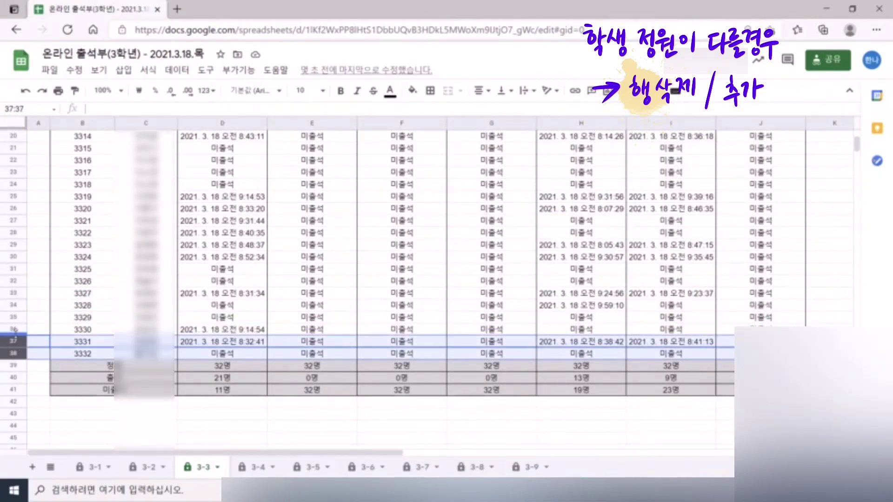
pyautogui.keyDown('shift'); pyautogui.click(13, 329); pyautogui.keyUp('shift')
pyautogui.keyDown('shift'); pyautogui.click(14, 317); pyautogui.keyUp('shift')
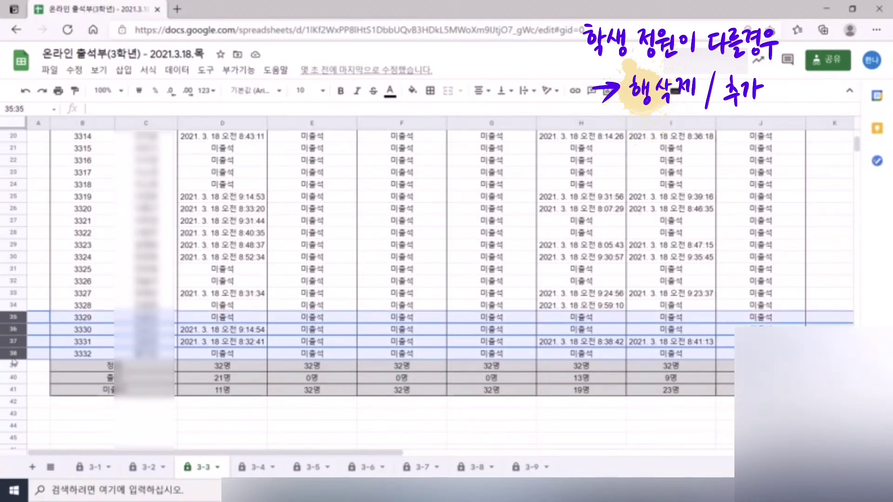
pyautogui.click(12, 354)
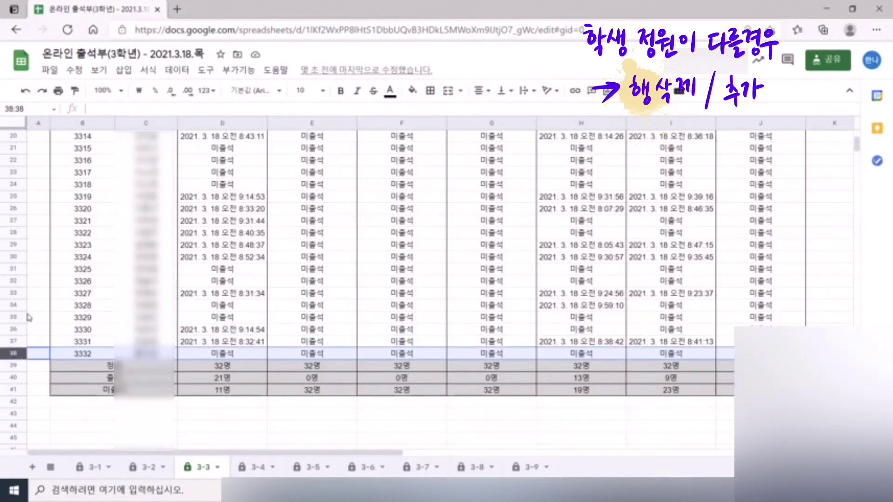
pyautogui.keyDown('shift'); pyautogui.click(16, 305); pyautogui.keyUp('shift')
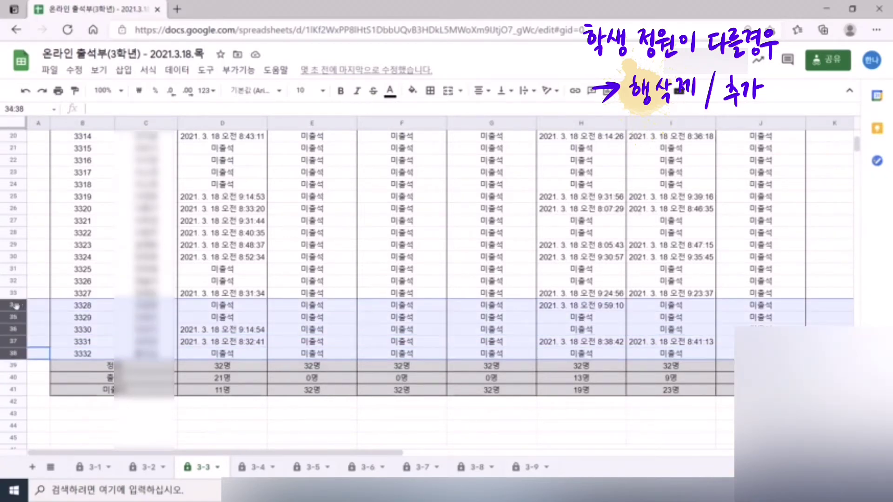
pyautogui.rightClick(16, 306)
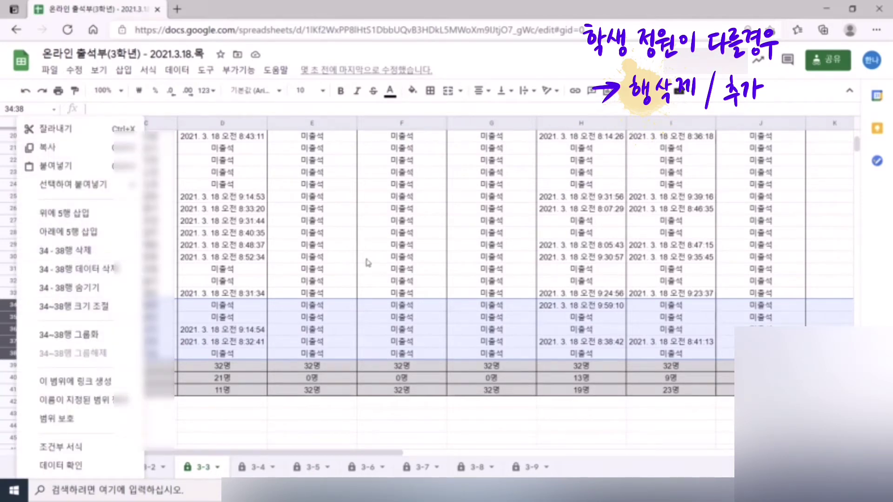
pyautogui.click(91, 256)
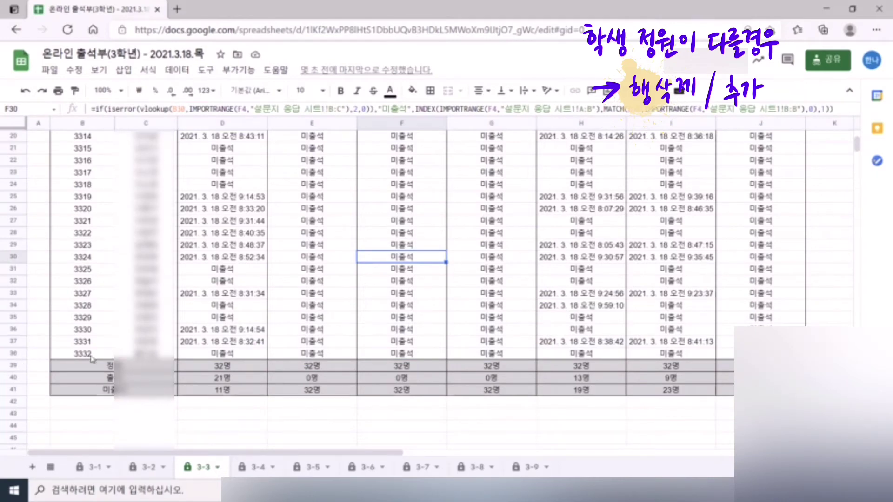
# - Insert a blank row 39 below student 3332's row 38
pyautogui.click(18, 354)
pyautogui.rightClick(16, 353)
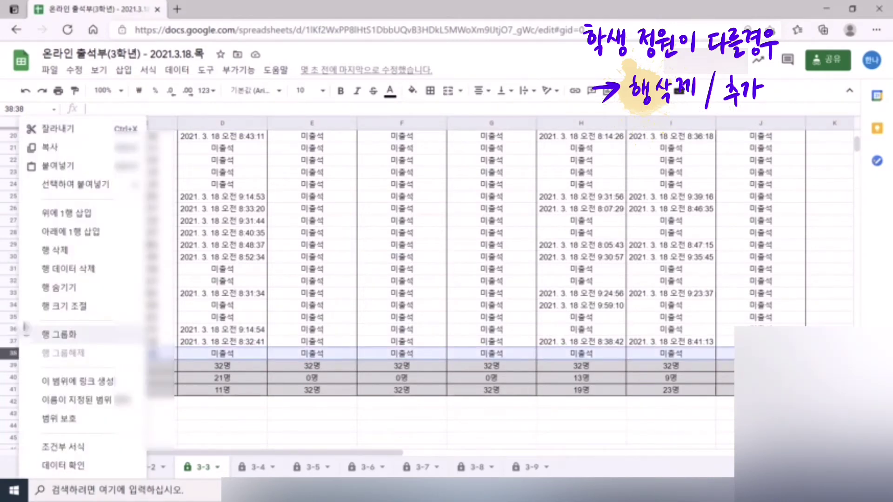
pyautogui.click(74, 233)
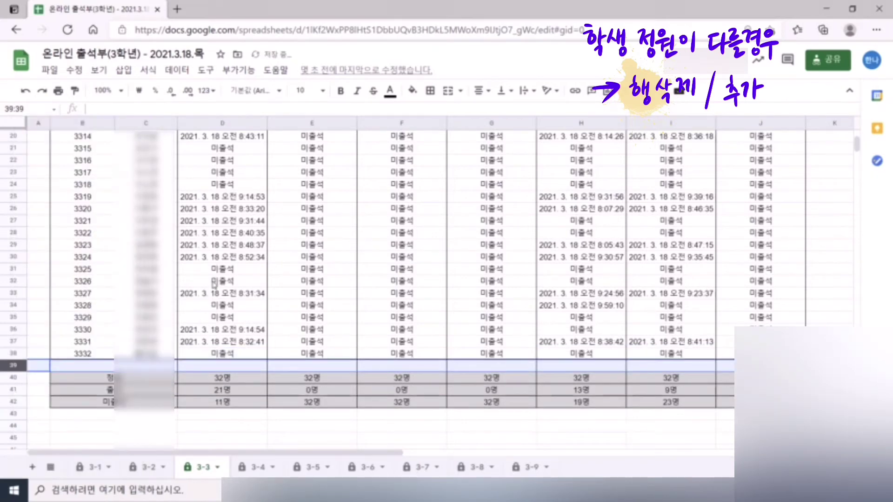
pyautogui.click(159, 320)
pyautogui.click(82, 365)
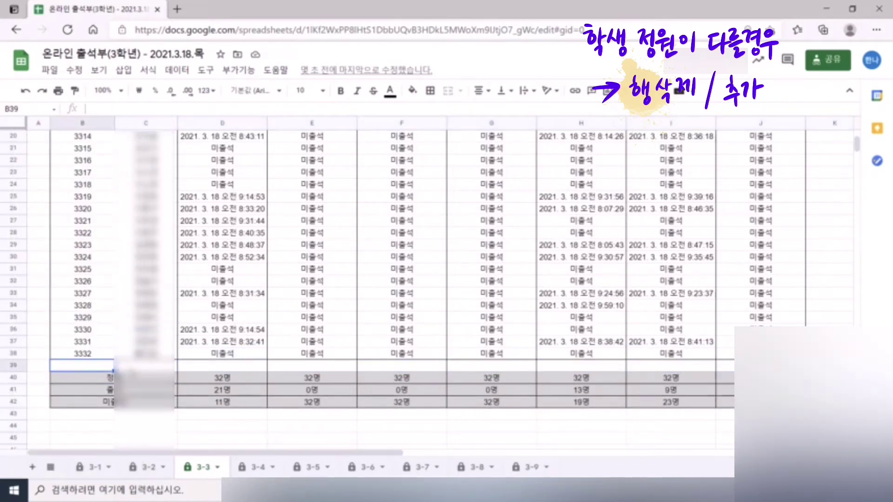
# - Copy B38:J38 and paste only its formulas into row 39, then check the pasted cells
pyautogui.moveTo(83, 354); pyautogui.dragTo(760, 354)
pyautogui.rightClick(760, 353)
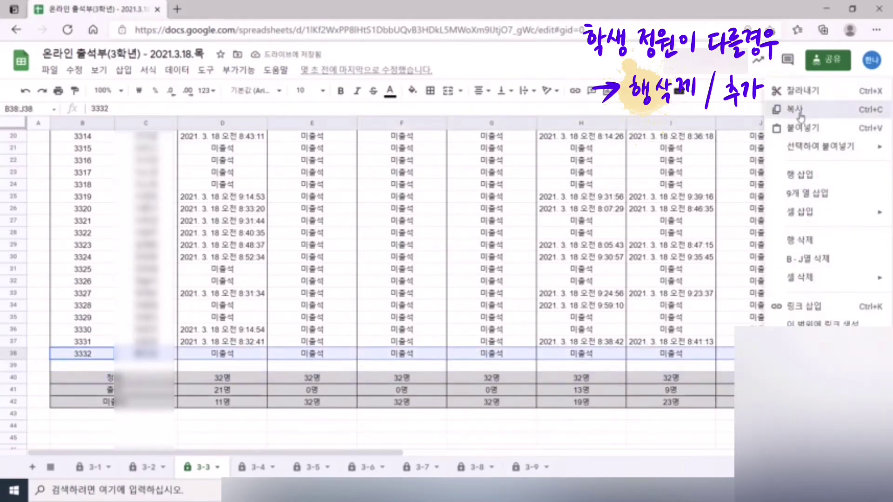
pyautogui.click(785, 127)
pyautogui.click(107, 366)
pyautogui.rightClick(107, 366)
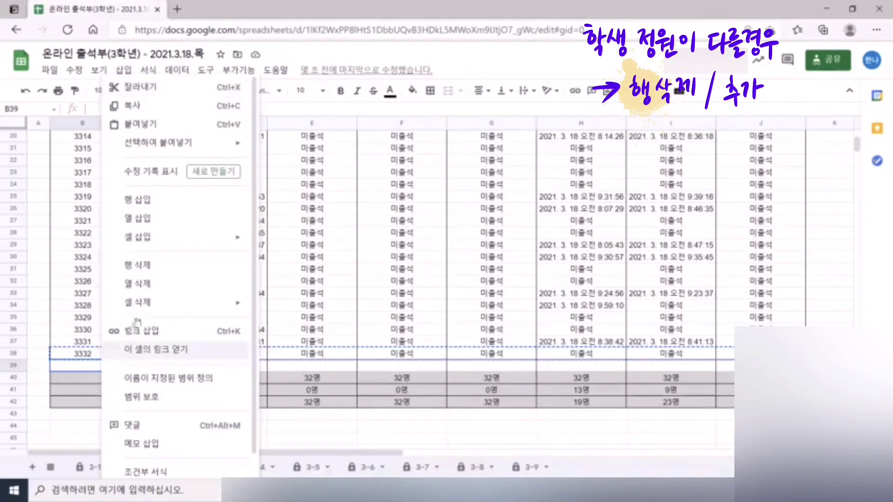
pyautogui.moveTo(199, 151)
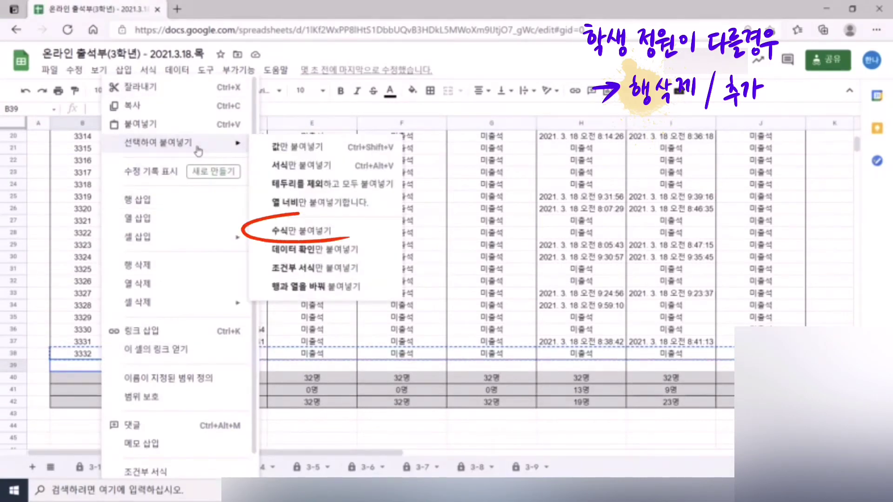
pyautogui.click(345, 241)
pyautogui.click(186, 438)
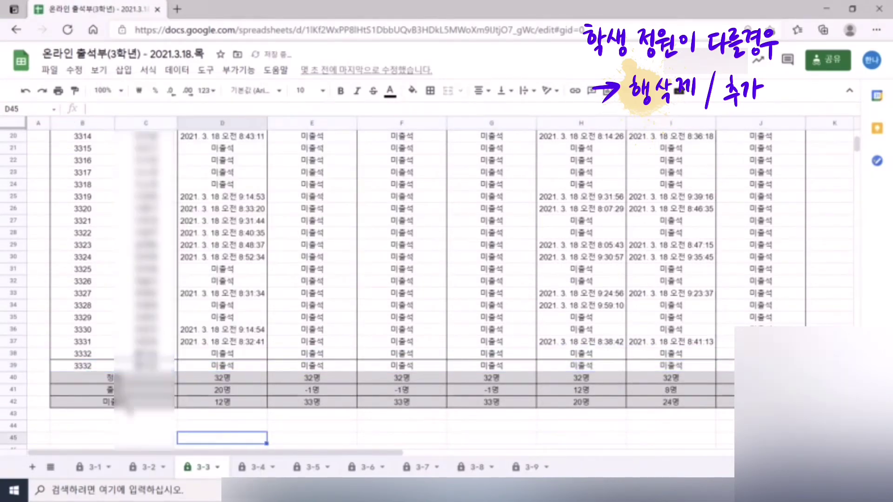
pyautogui.click(100, 365)
pyautogui.click(129, 368)
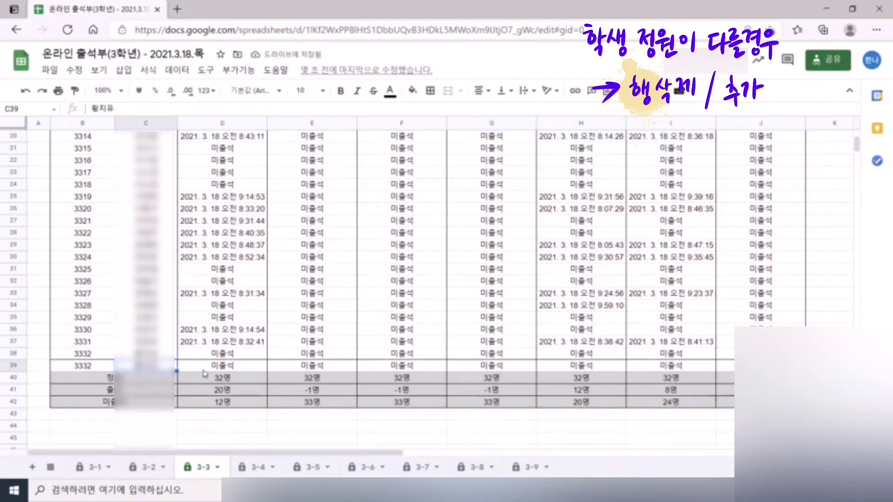
pyautogui.click(214, 371)
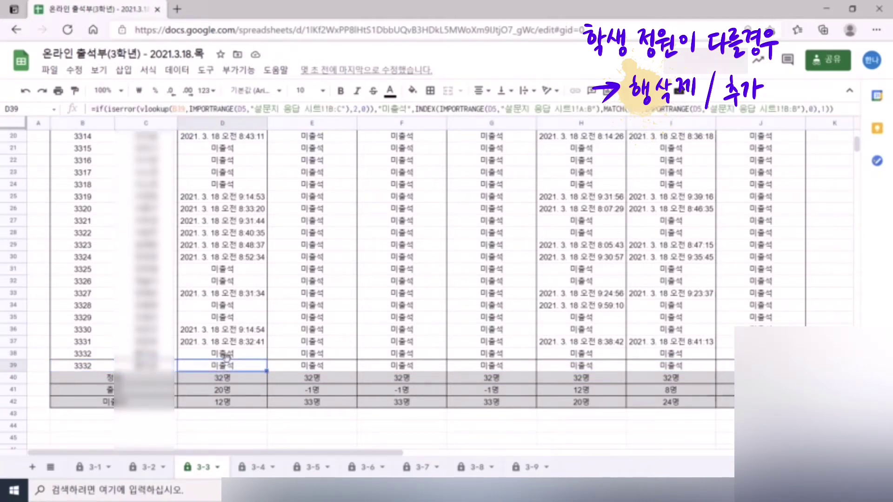
pyautogui.click(220, 368)
# - Change the student number in B39 from 3332 to 3333
pyautogui.click(89, 367)
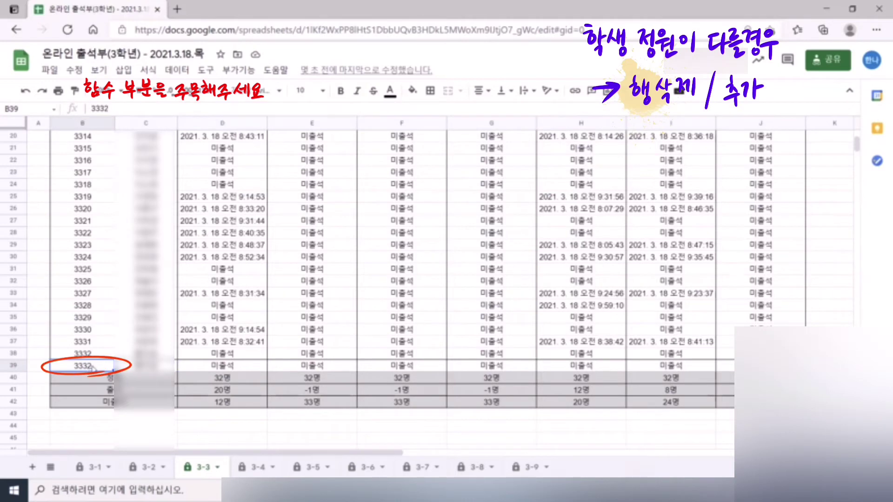
pyautogui.doubleClick(93, 367)
pyautogui.press('BackSpace')
pyautogui.write('3')
pyautogui.click(236, 367)
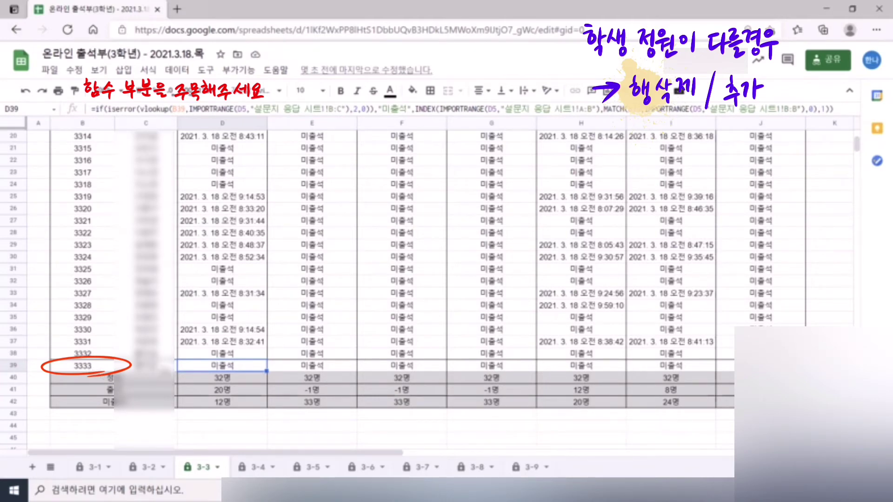
pyautogui.scroll(-2, 236, 145)
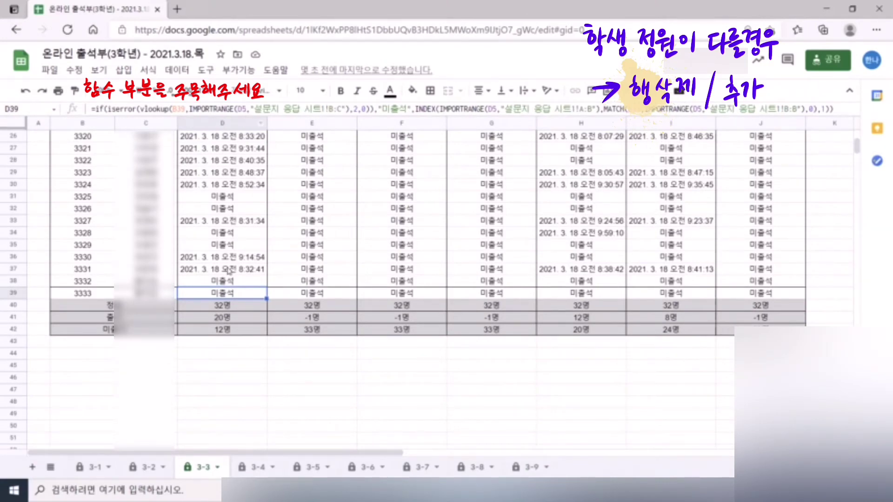
# - Review the attendance formulas down column D, ending on D39
pyautogui.click(228, 269)
pyautogui.click(228, 232)
pyautogui.click(231, 187)
pyautogui.click(231, 151)
pyautogui.click(223, 194)
pyautogui.click(227, 219)
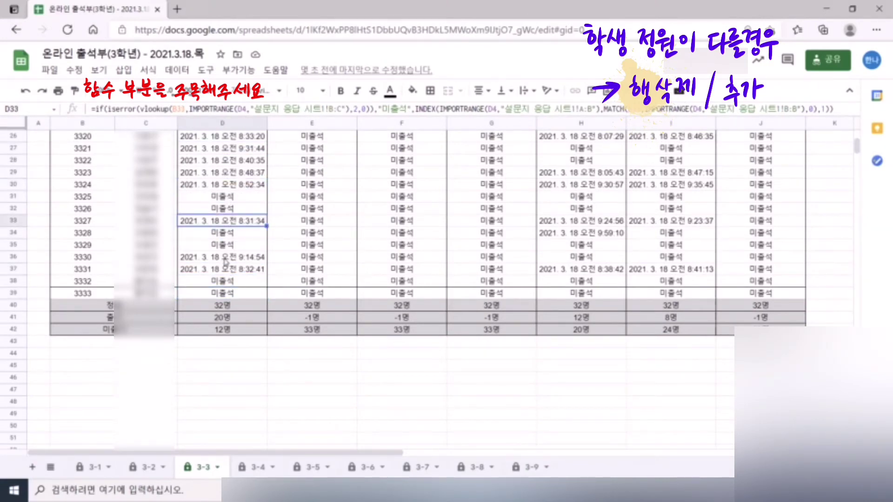
pyautogui.click(225, 258)
pyautogui.click(213, 294)
pyautogui.scroll(8, 238, 300)
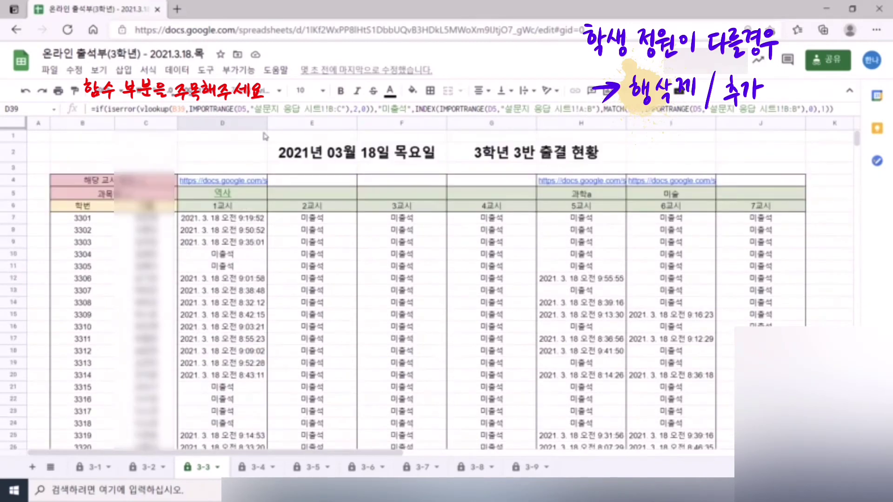
# - Change D39's first IMPORTRANGE reference from D5 to D4
pyautogui.click(245, 110)
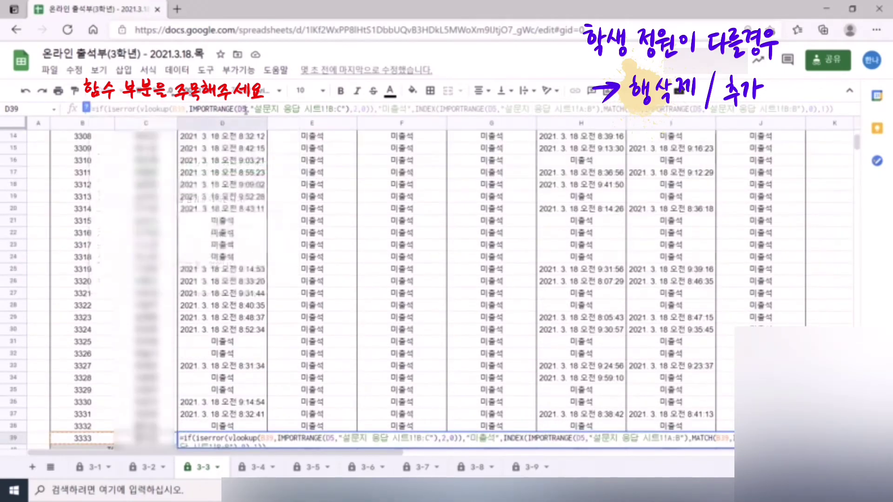
pyautogui.click(247, 110)
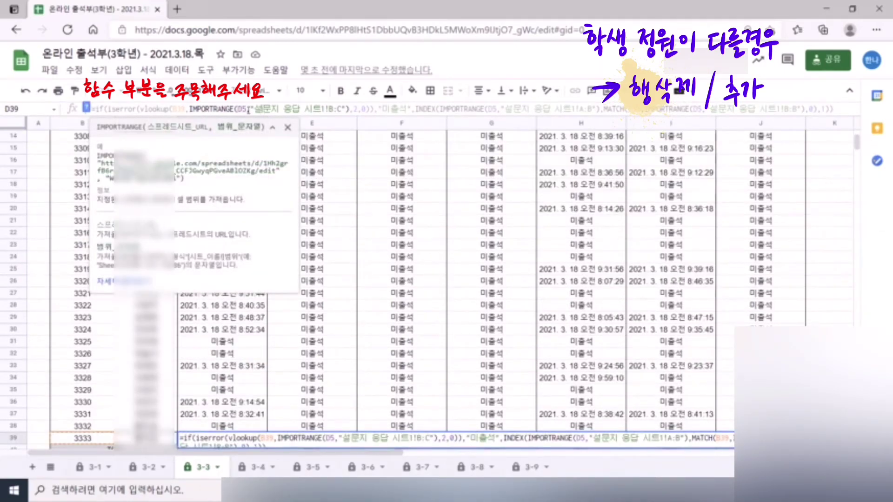
pyautogui.press('BackSpace')
pyautogui.write('4')
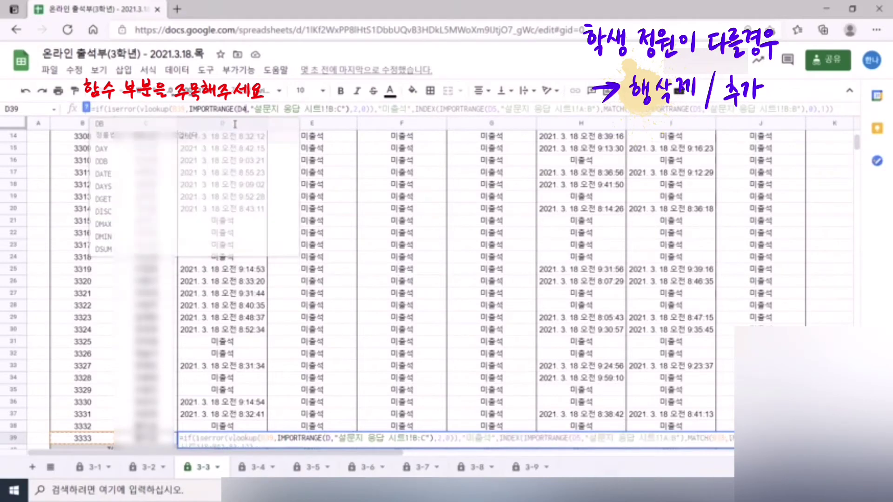
pyautogui.press('Return')
# - Check the D4 response link, then fix D39's second IMPORTRANGE reference to D4
pyautogui.scroll(5, 233, 129)
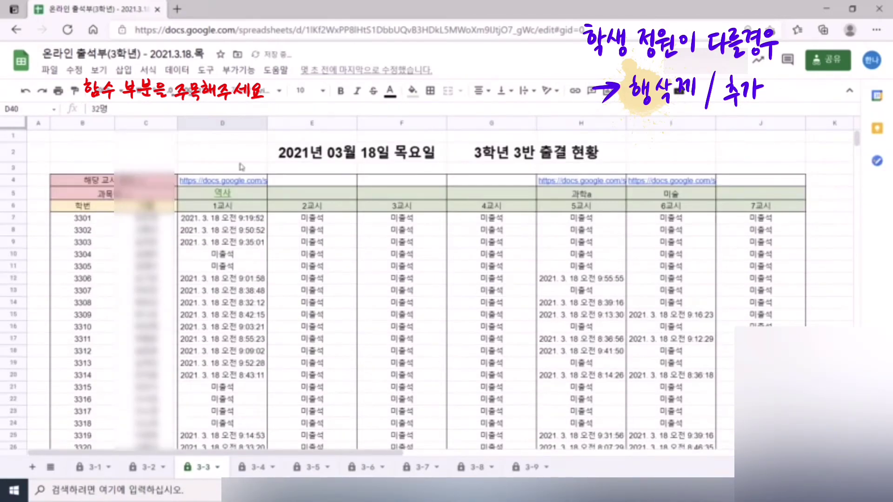
pyautogui.click(235, 179)
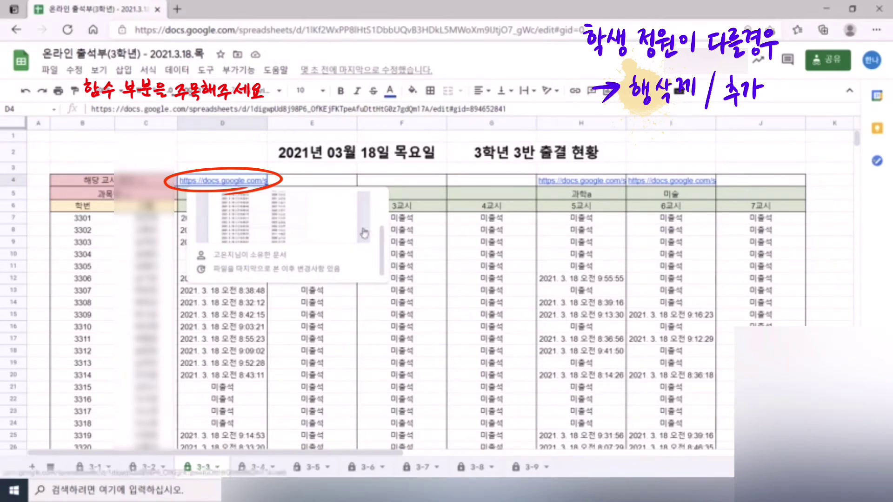
pyautogui.click(512, 327)
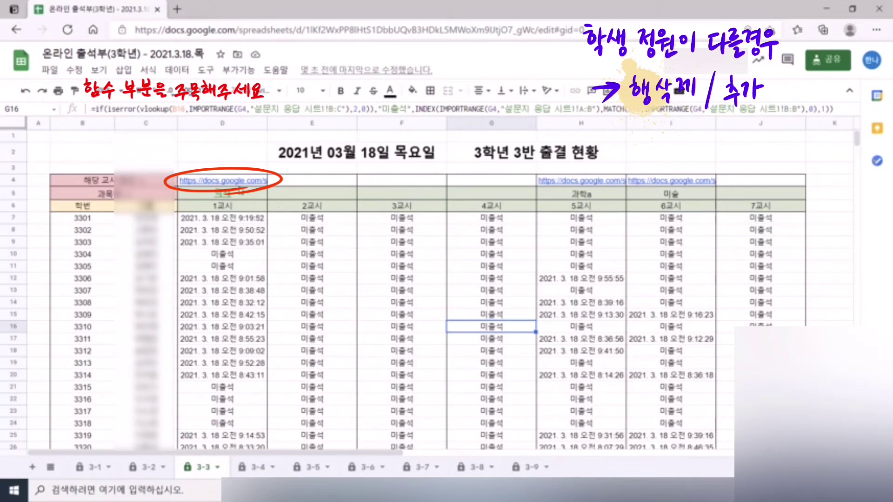
pyautogui.click(242, 195)
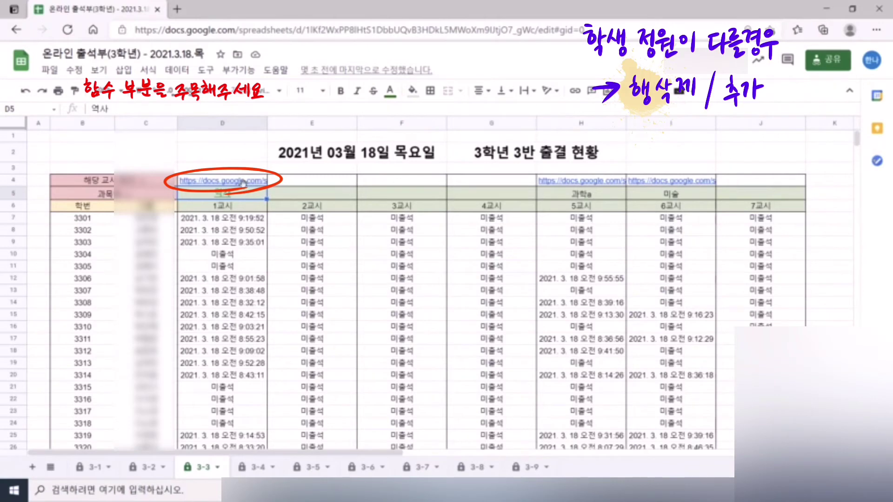
pyautogui.click(224, 179)
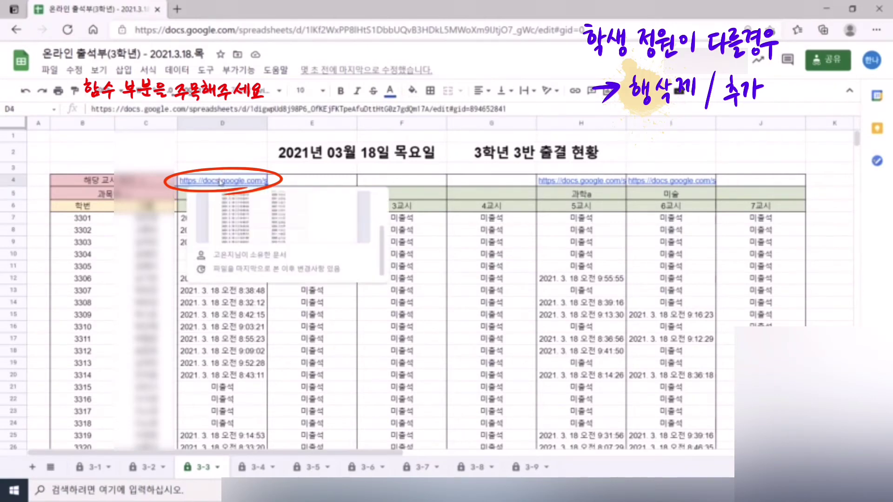
pyautogui.scroll(-6, 252, 348)
pyautogui.click(244, 330)
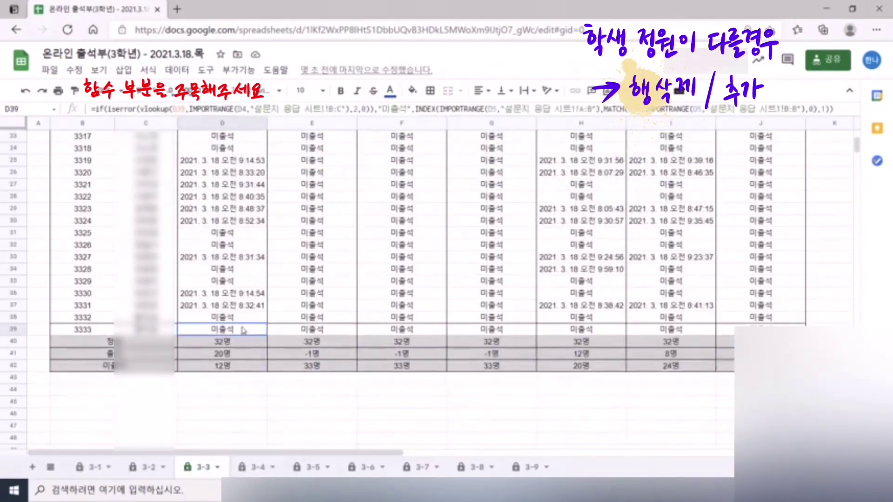
pyautogui.click(497, 109)
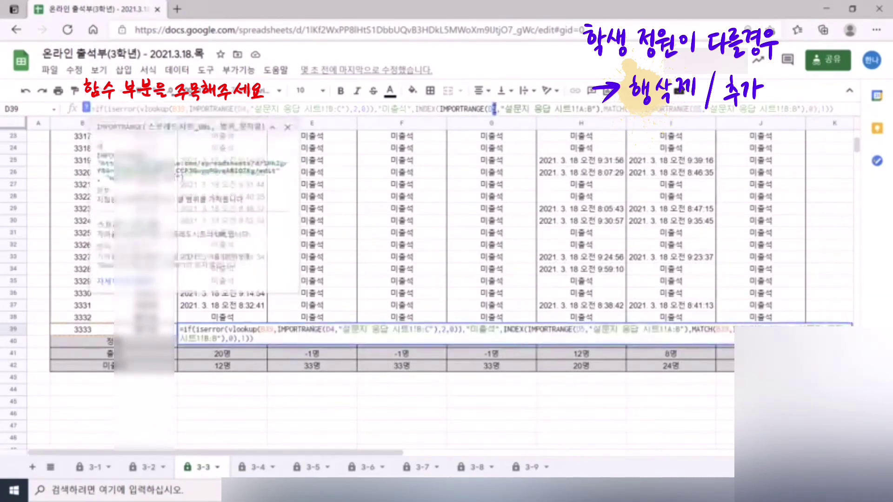
pyautogui.click(697, 109)
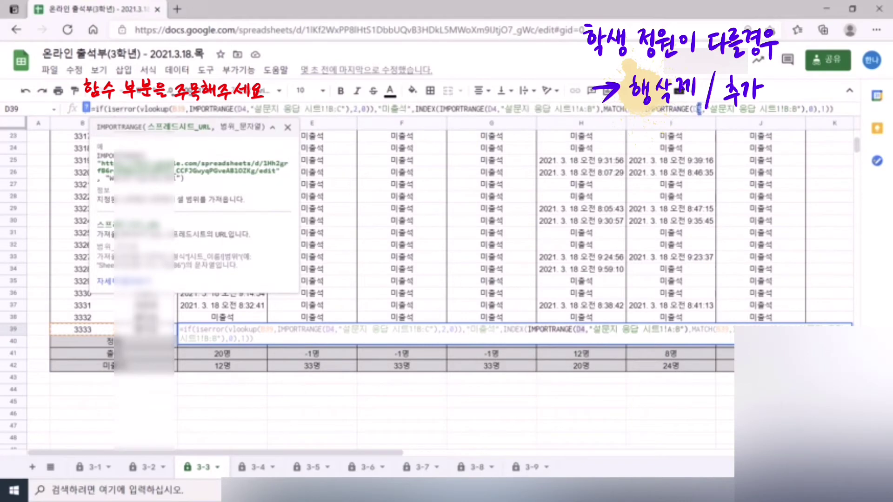
pyautogui.press('Return')
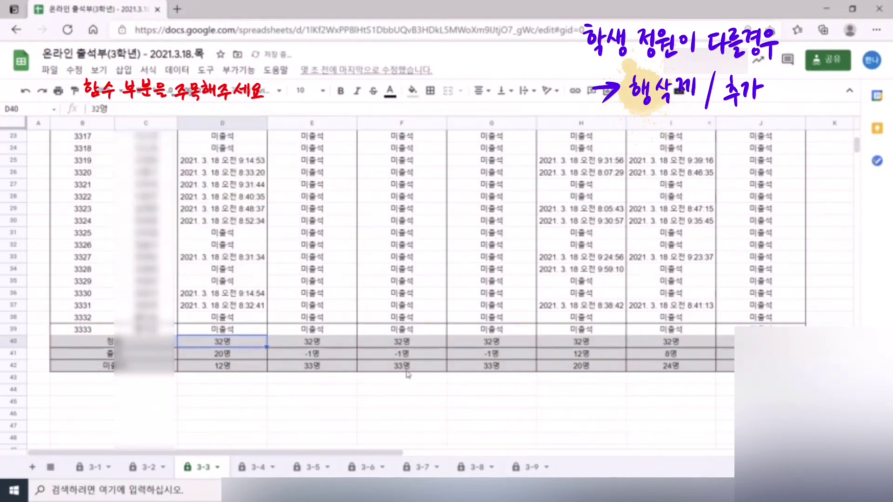
# - Confirm D39 shows 미출석 and review row 39's formulas across all periods
pyautogui.click(258, 331)
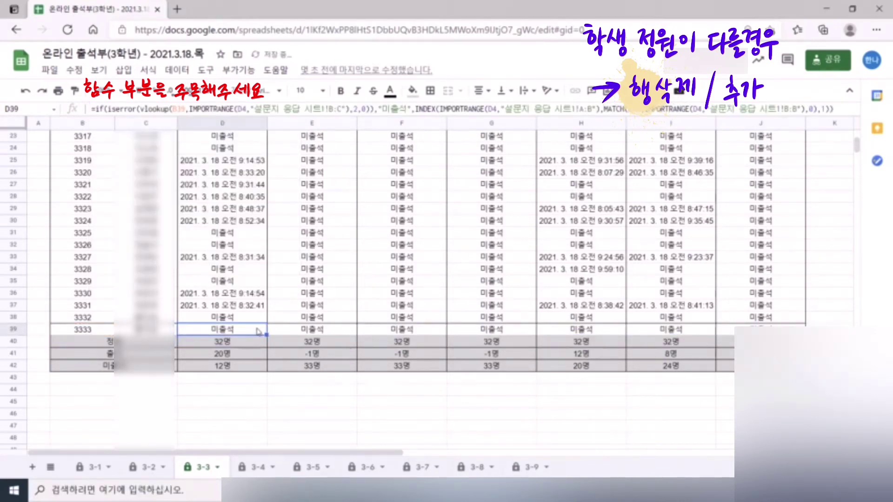
pyautogui.click(285, 327)
pyautogui.click(430, 320)
pyautogui.click(430, 329)
pyautogui.click(487, 329)
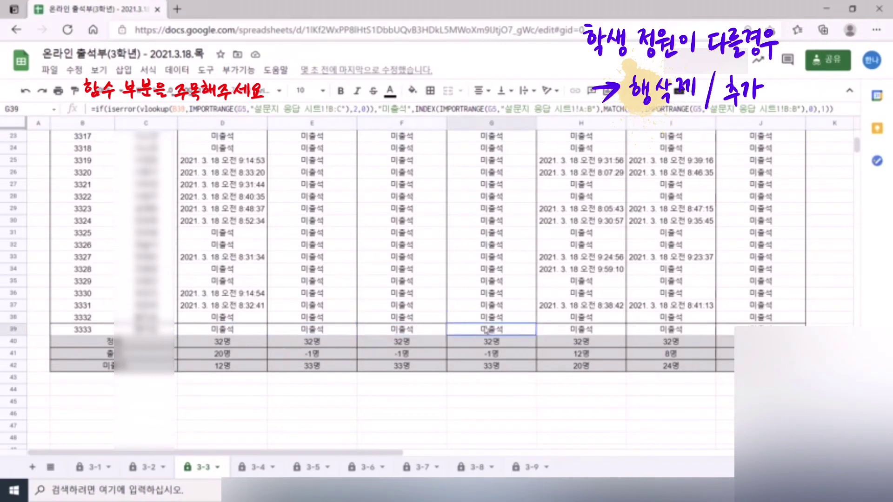
pyautogui.click(557, 329)
pyautogui.click(674, 329)
pyautogui.click(745, 323)
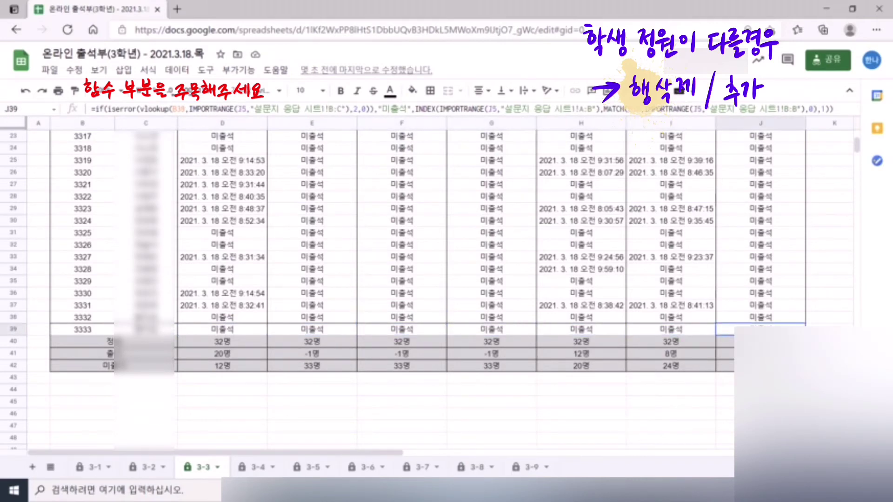
pyautogui.click(425, 393)
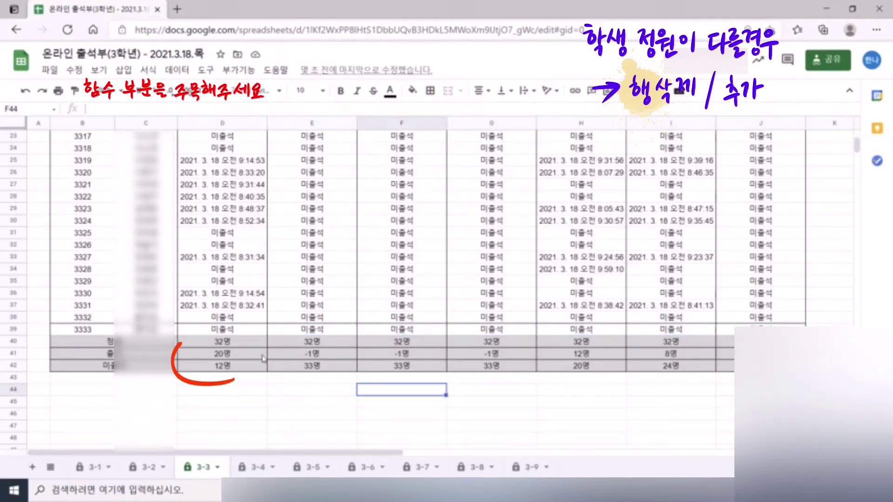
# - Change the class-size totals in D40, E40 and F40 from 32명 to 33명
pyautogui.click(219, 345)
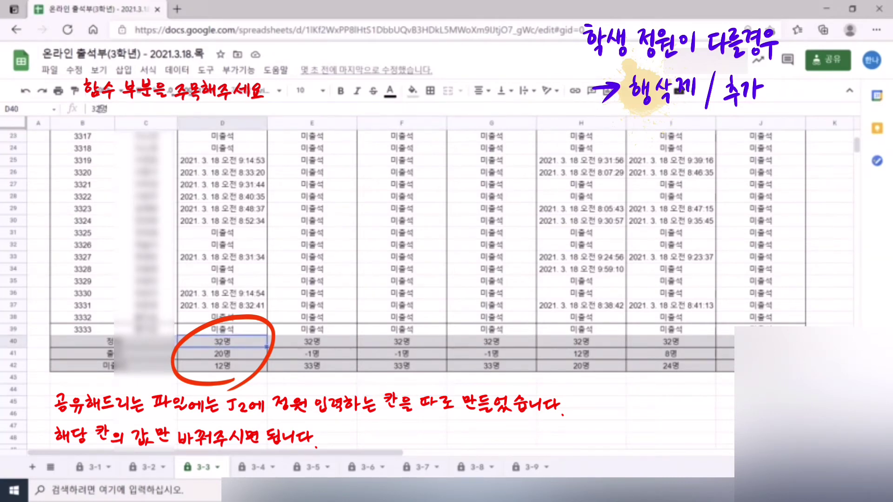
pyautogui.click(97, 108)
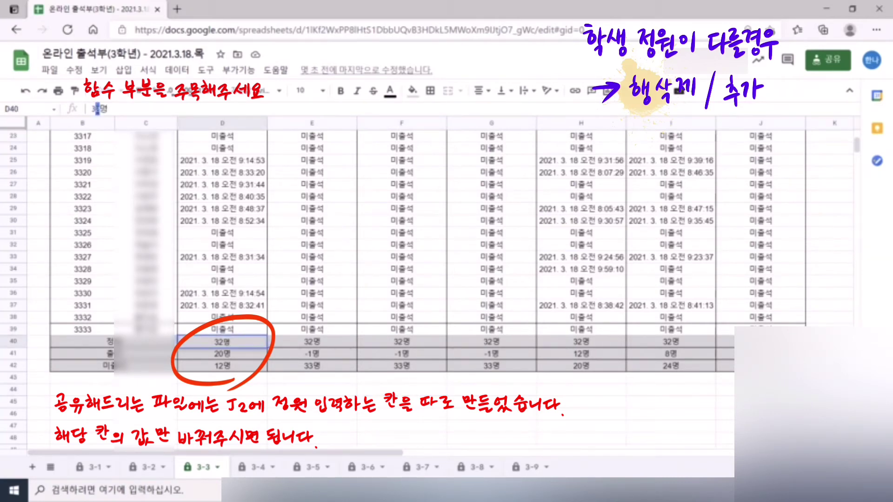
pyautogui.press('BackSpace')
pyautogui.press('BackSpace')
pyautogui.write('33')
pyautogui.press('Tab')
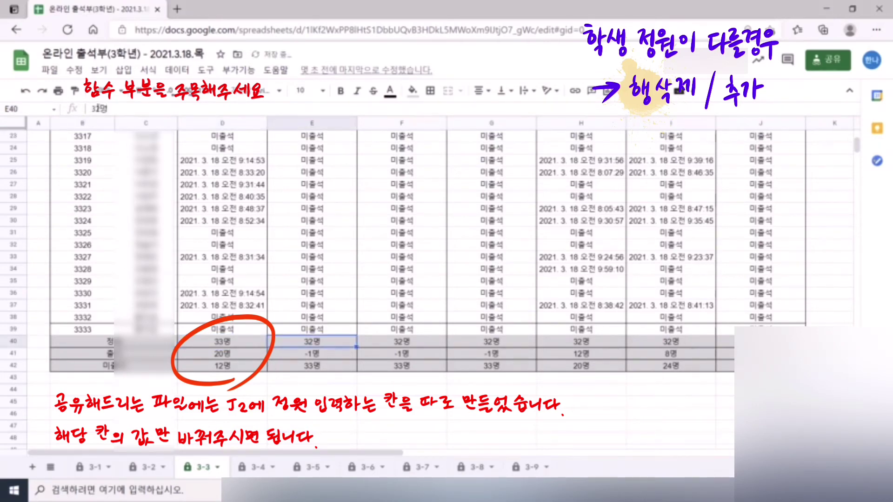
pyautogui.click(96, 109)
pyautogui.press('BackSpace')
pyautogui.write('3')
pyautogui.click(398, 345)
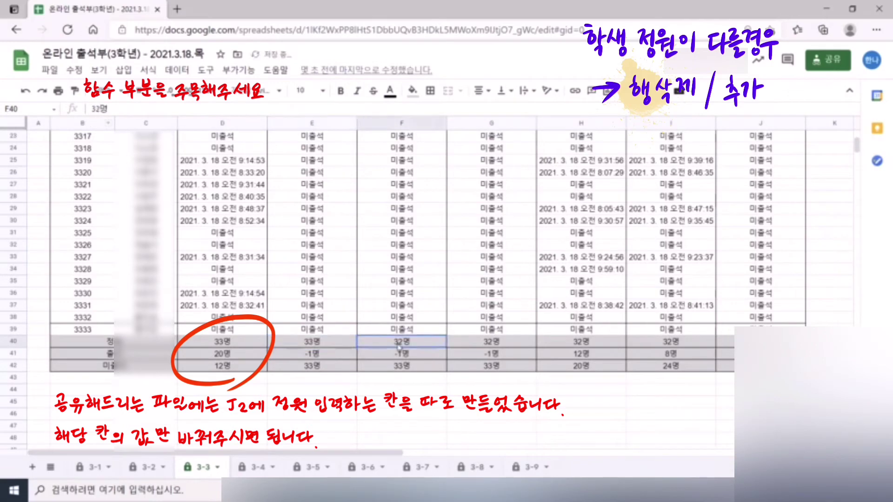
pyautogui.click(98, 110)
pyautogui.press('BackSpace')
pyautogui.write('3')
pyautogui.click(437, 412)
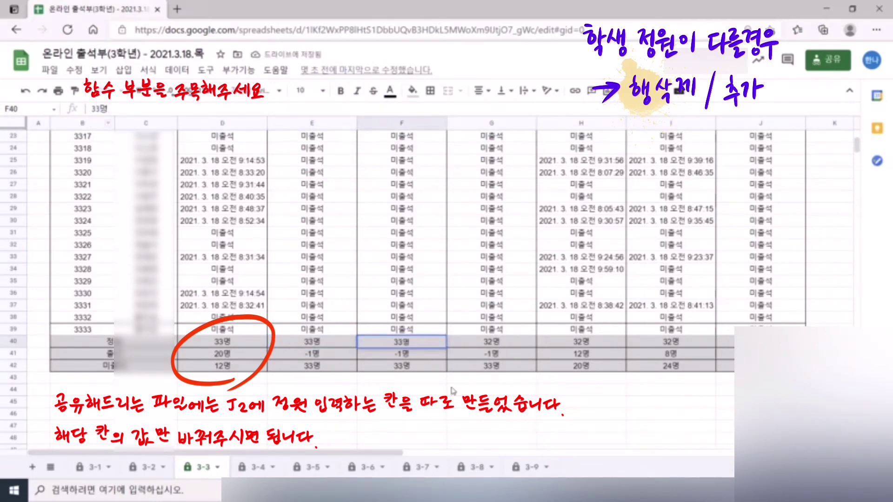
# - Change G40 to 33명 and review the updated row 40 totals
pyautogui.click(482, 343)
pyautogui.click(99, 109)
pyautogui.press('BackSpace')
pyautogui.write('3')
pyautogui.click(499, 347)
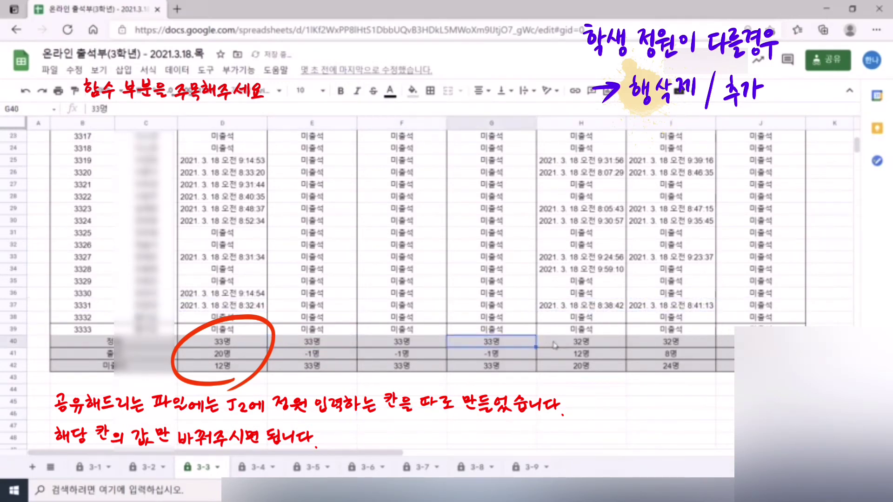
pyautogui.click(555, 346)
pyautogui.click(147, 414)
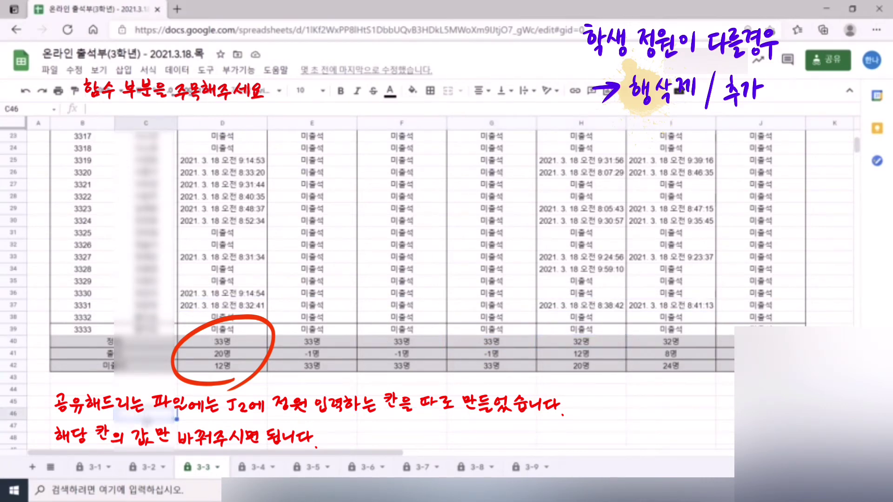
pyautogui.click(250, 346)
pyautogui.click(317, 344)
# - Change the J40 total to 33명 and check the row 40 and D41 counts
pyautogui.click(615, 346)
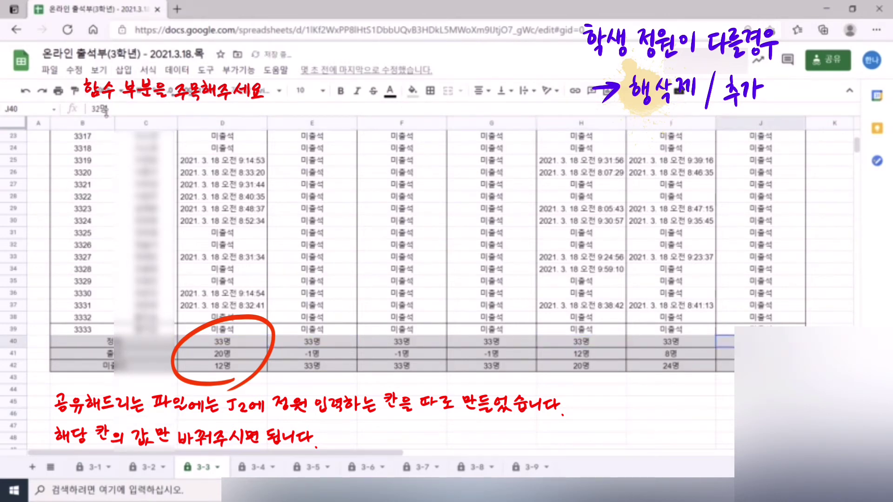
pyautogui.moveTo(99, 109); pyautogui.dragTo(95, 109)
pyautogui.write('3')
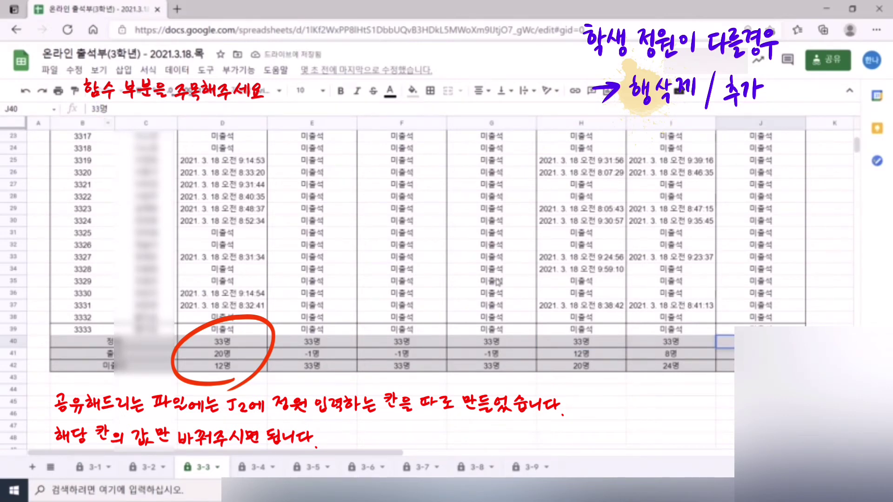
pyautogui.click(690, 419)
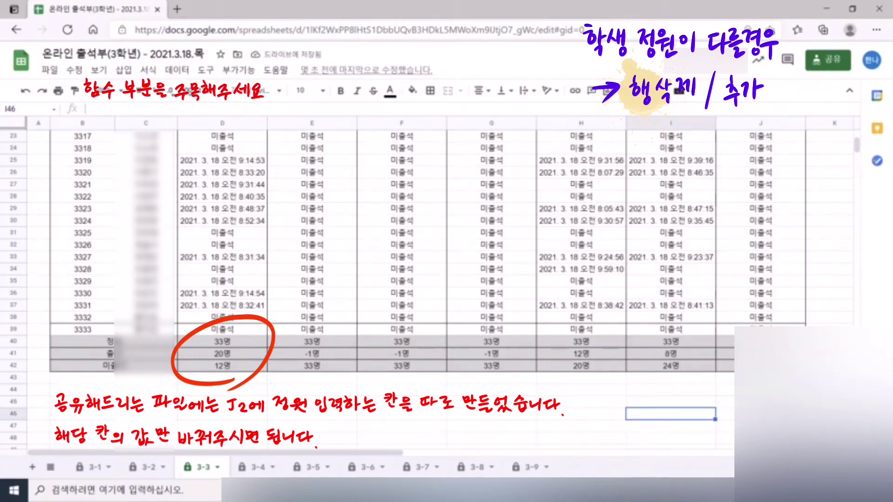
pyautogui.click(739, 341)
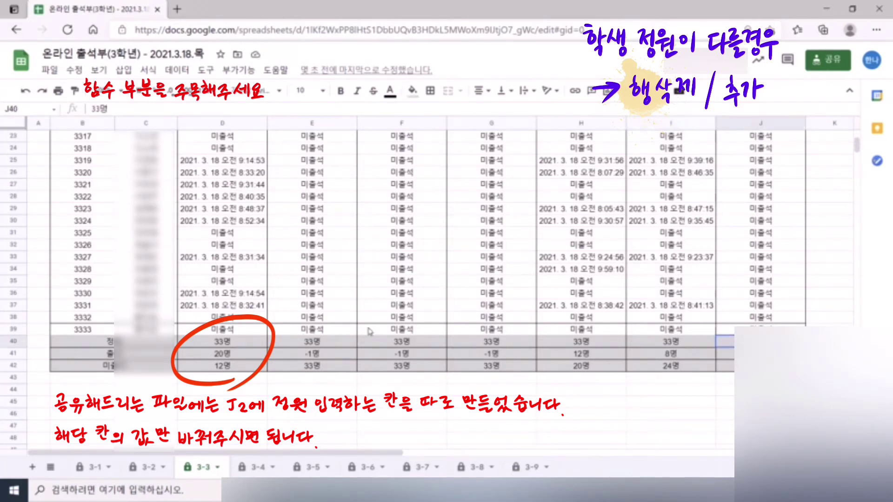
pyautogui.click(254, 347)
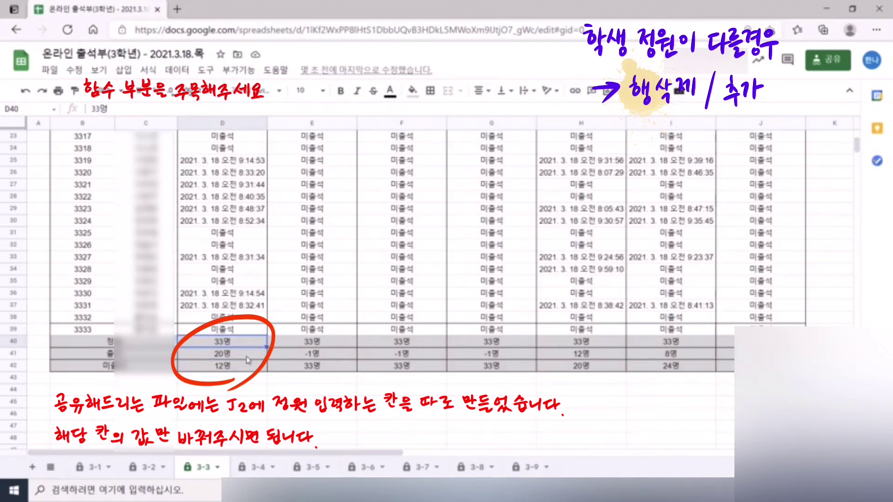
pyautogui.click(247, 357)
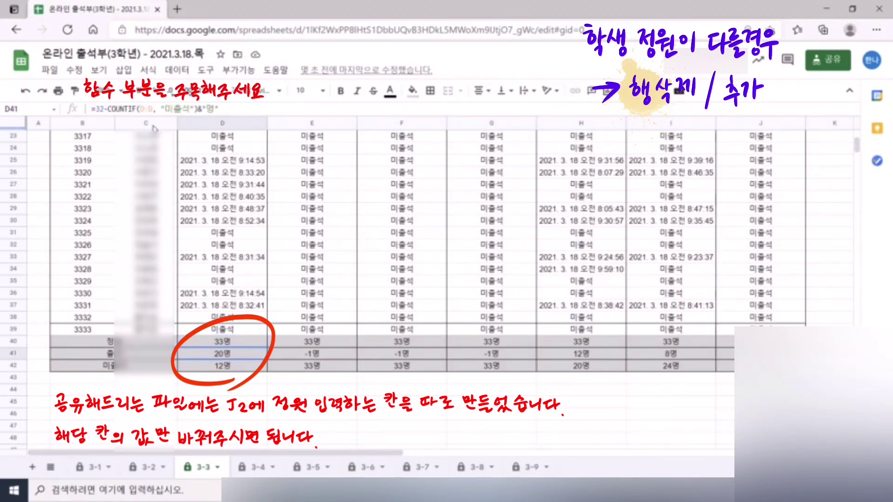
pyautogui.click(99, 109)
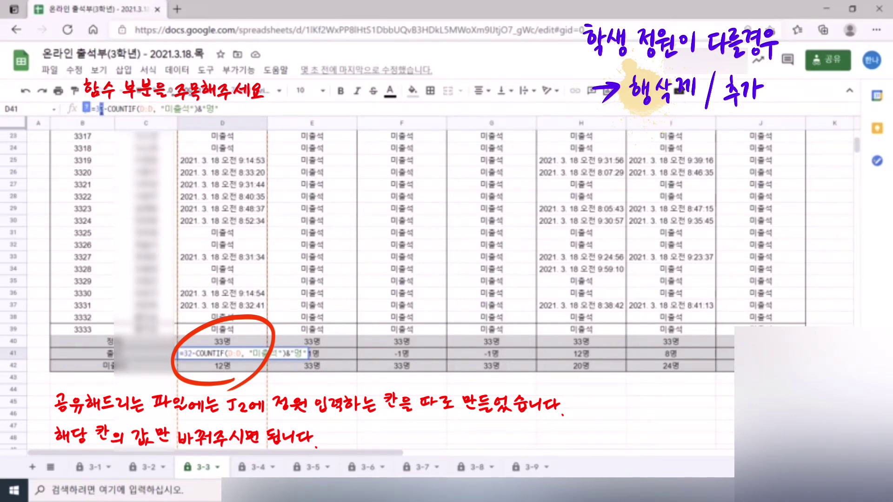
pyautogui.click(336, 356)
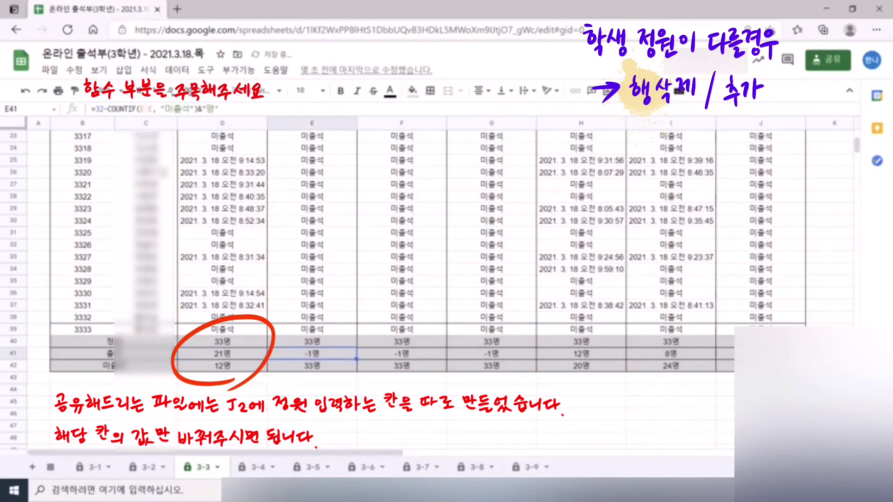
pyautogui.press('Delete')
pyautogui.click(489, 390)
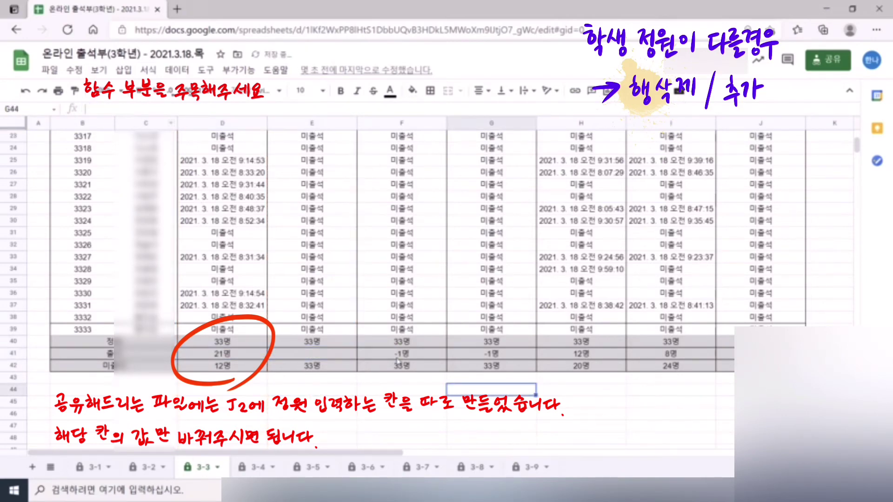
pyautogui.click(228, 358)
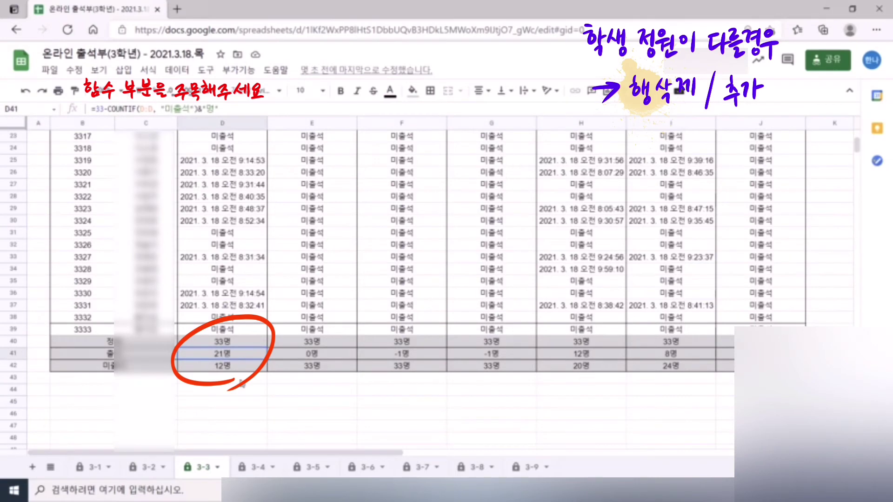
pyautogui.click(236, 369)
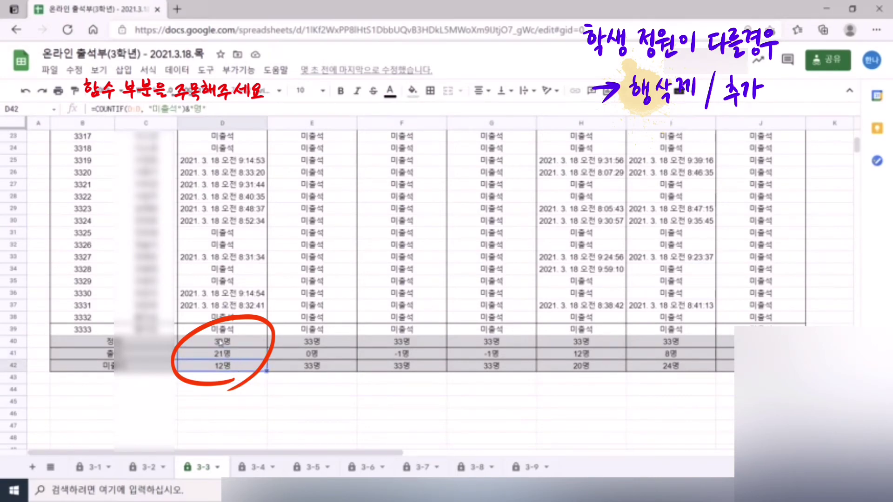
pyautogui.click(222, 343)
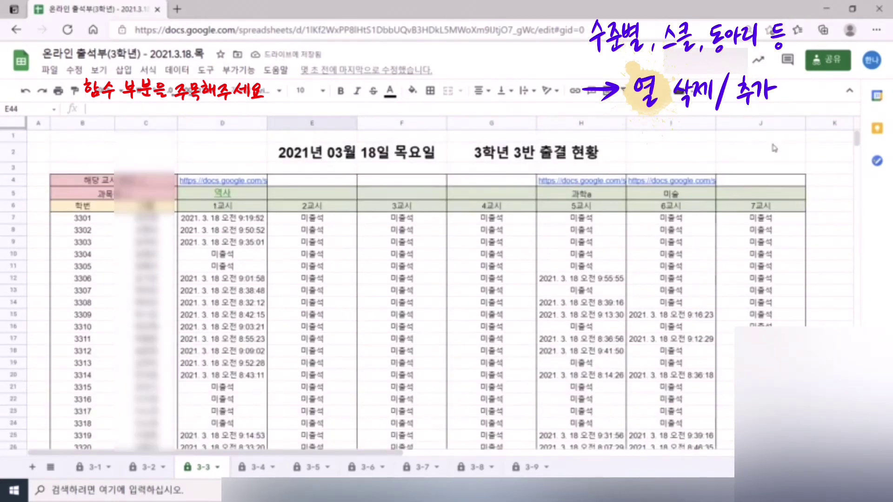
# - Insert an empty column right of the 5교시 column H, then select H7:H41
pyautogui.click(593, 123)
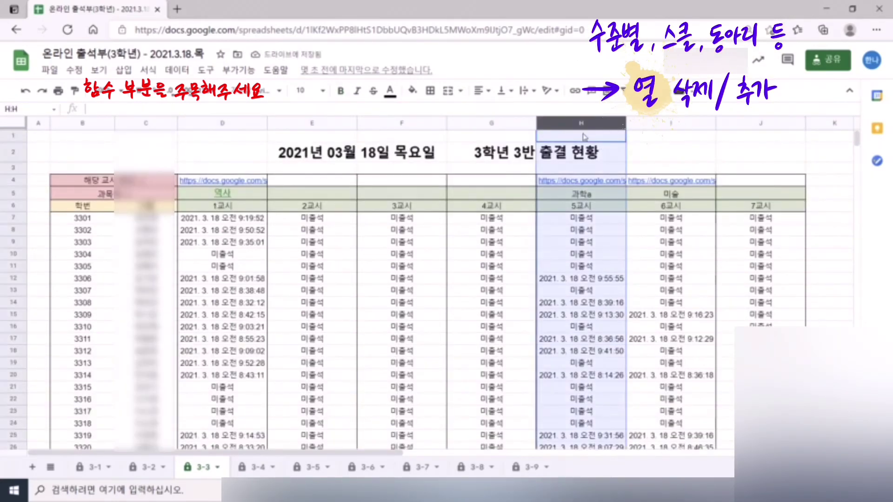
pyautogui.click(667, 149)
pyautogui.rightClick(600, 124)
pyautogui.click(807, 169)
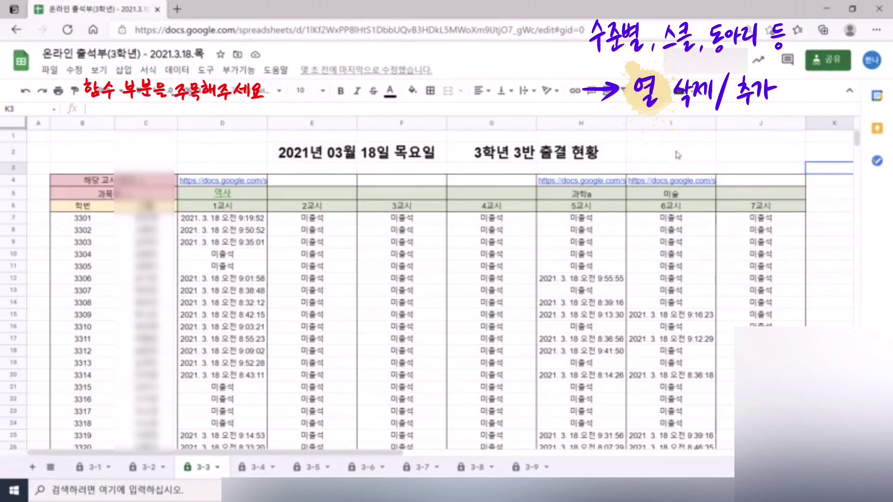
pyautogui.click(602, 123)
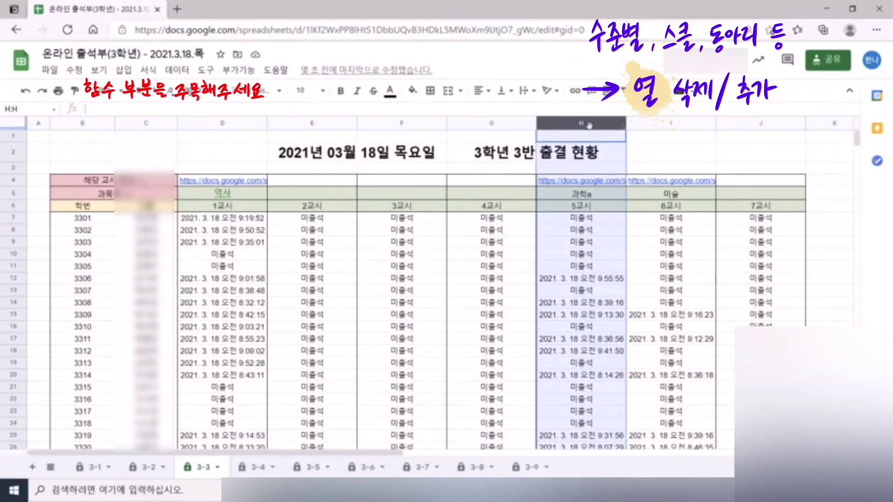
pyautogui.rightClick(589, 124)
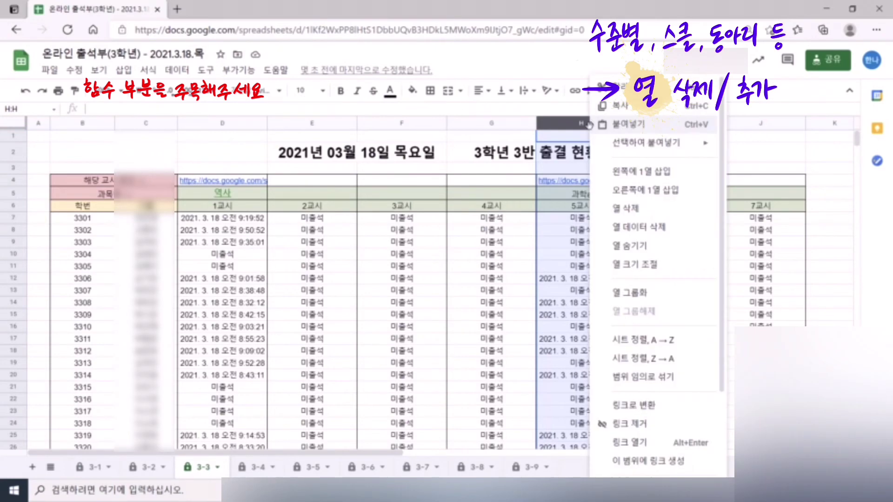
pyautogui.click(646, 191)
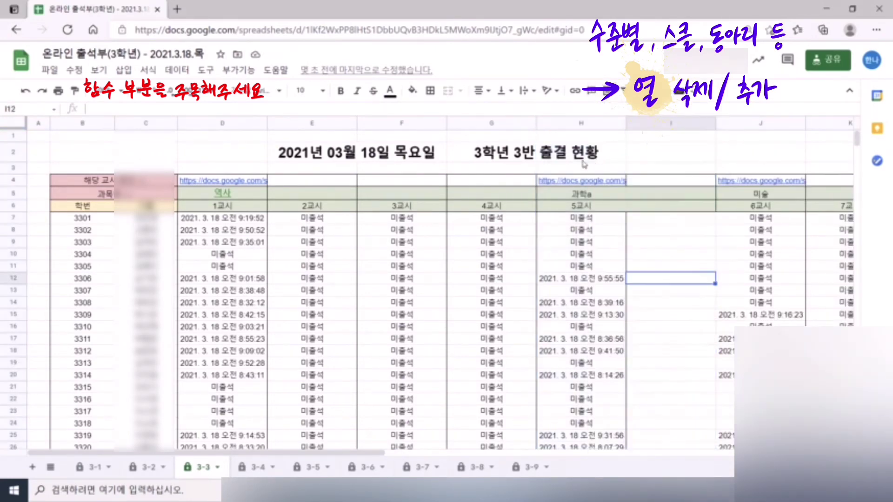
pyautogui.moveTo(552, 225); pyautogui.dragTo(586, 243)
# - Copy H7:H41 and paste only its formulas into column I starting at I7
pyautogui.hotkey('ctrl', 'c')
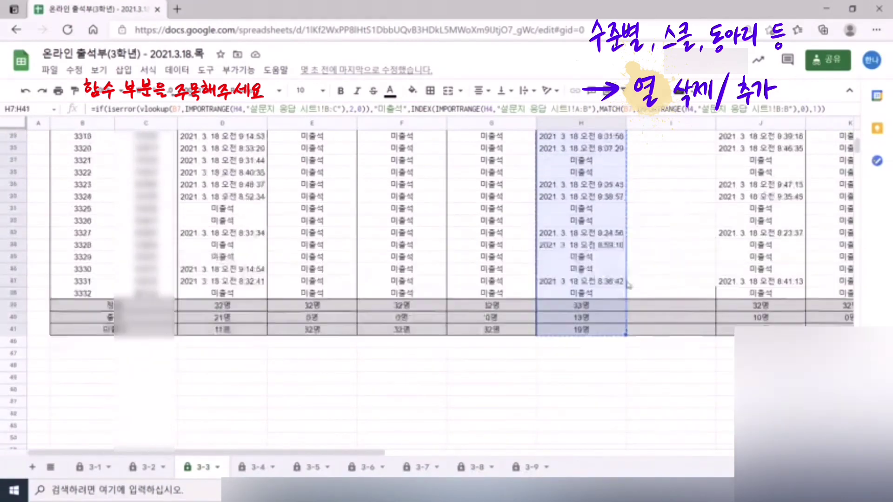
pyautogui.scroll(8, 585, 243)
pyautogui.click(655, 218)
pyautogui.rightClick(655, 219)
pyautogui.moveTo(709, 142)
pyautogui.click(575, 237)
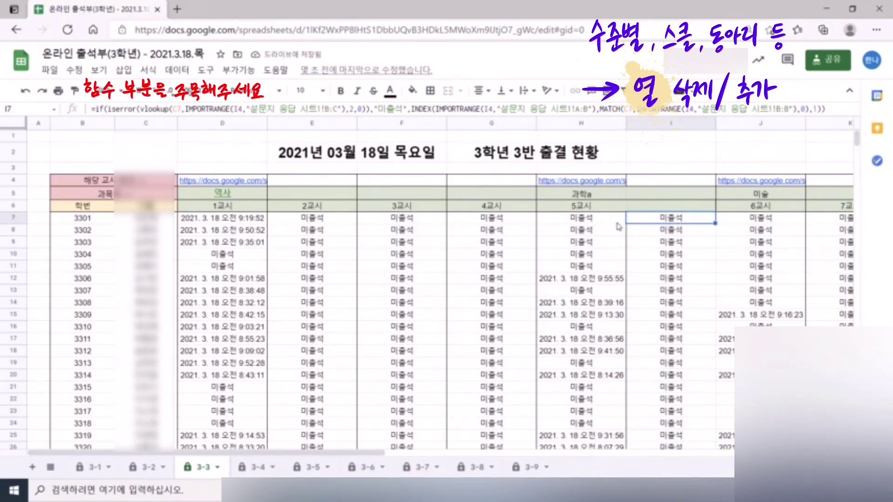
# - Compare the H7 and I7 formulas and select the column I student rows
pyautogui.press('Left')
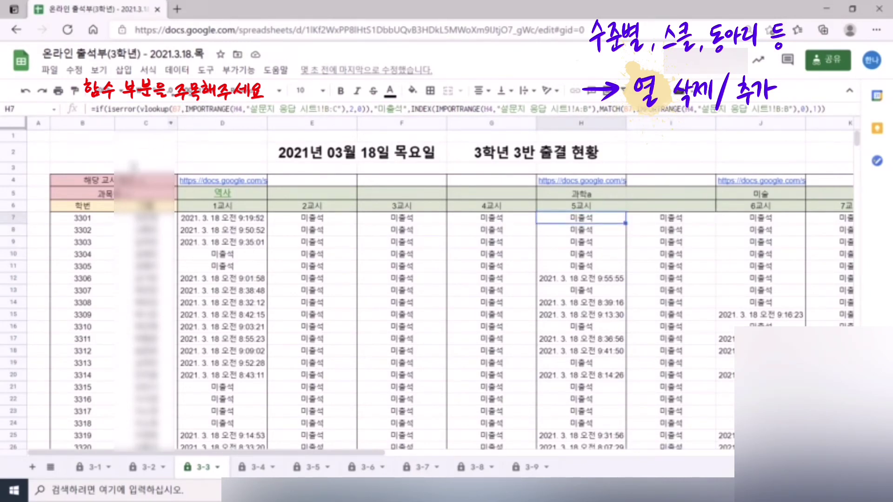
pyautogui.click(82, 217)
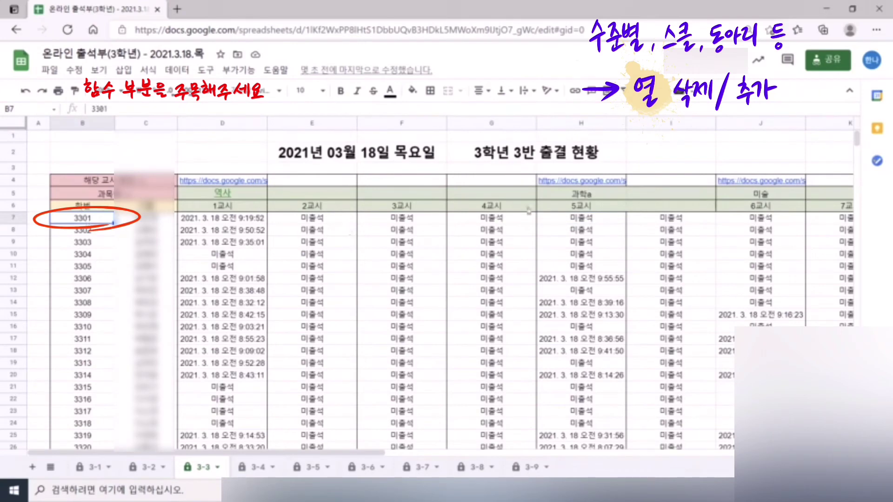
pyautogui.click(605, 220)
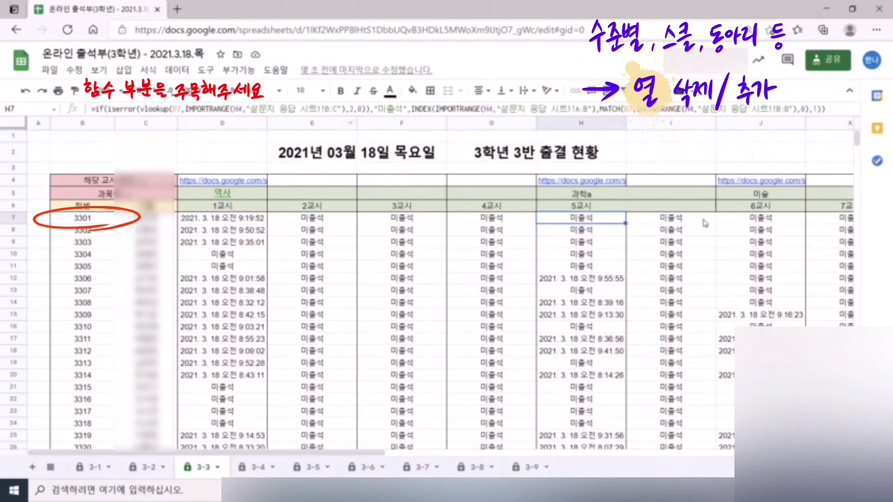
pyautogui.click(663, 219)
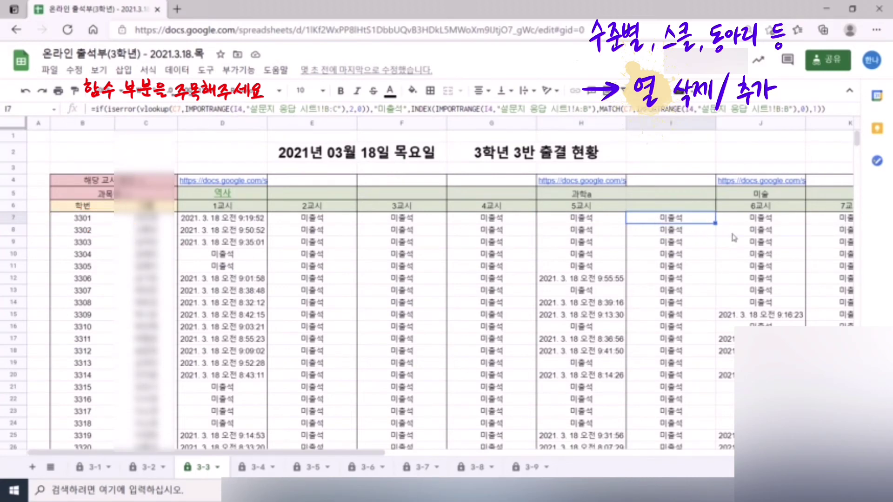
pyautogui.click(752, 243)
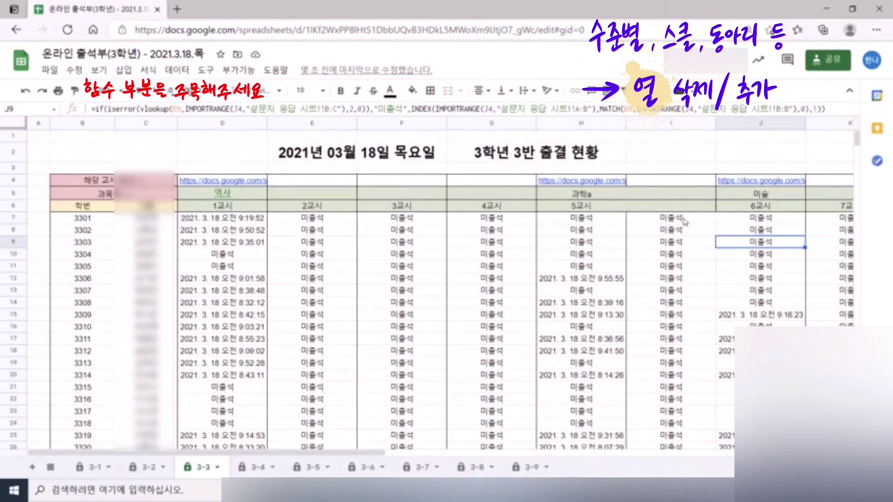
pyautogui.moveTo(684, 222); pyautogui.dragTo(682, 384)
pyautogui.scroll(6, 695, 248)
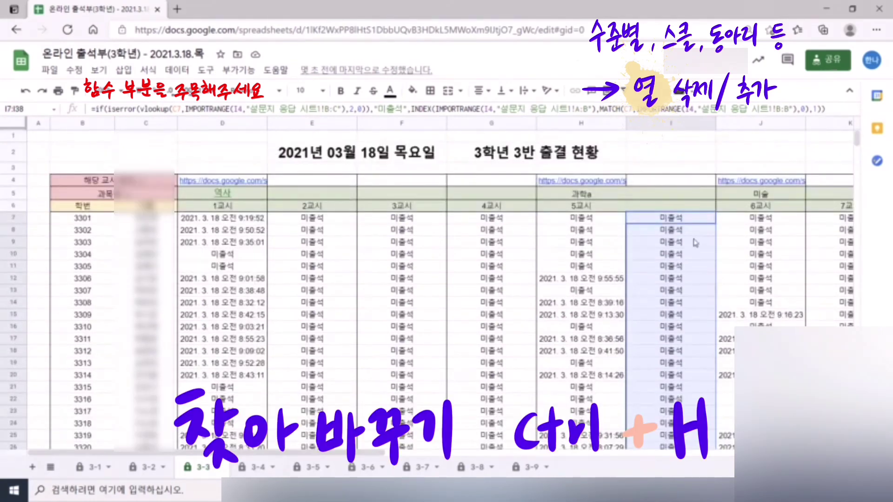
# - Replace every (C with (B inside the I7:I38 formulas, 64 replacements
pyautogui.hotkey('ctrl', 'h')
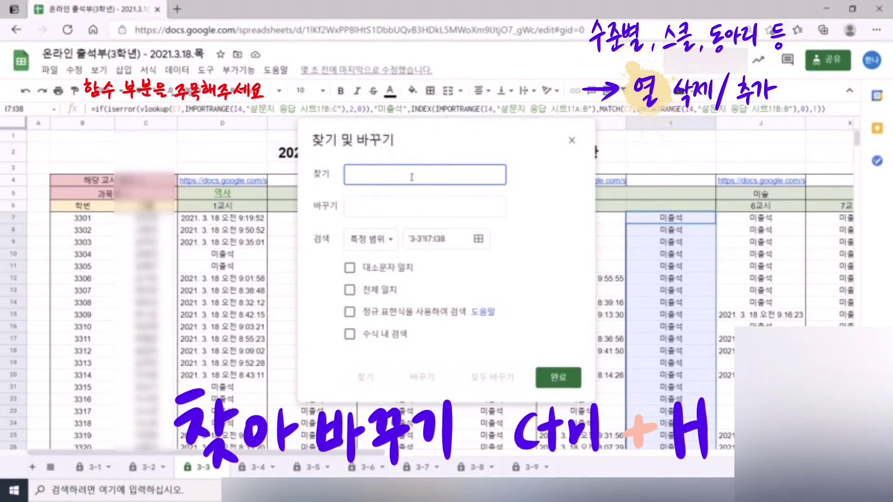
pyautogui.click(392, 200)
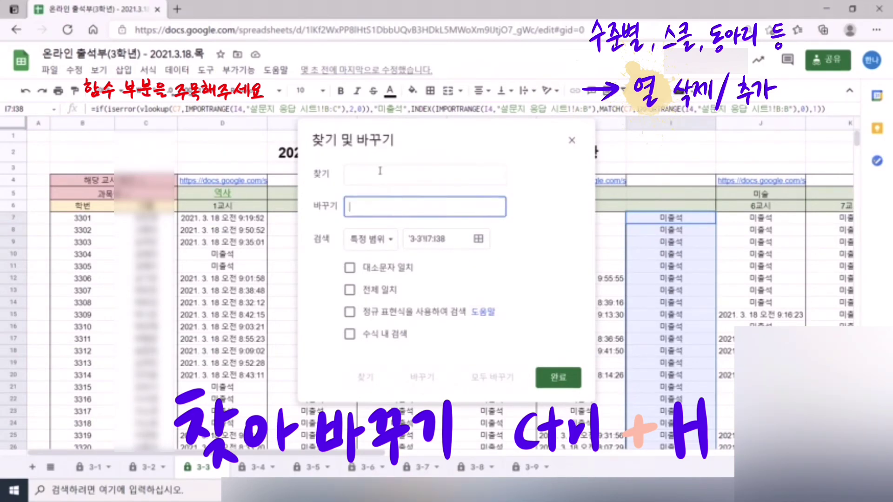
pyautogui.click(381, 173)
pyautogui.write('(')
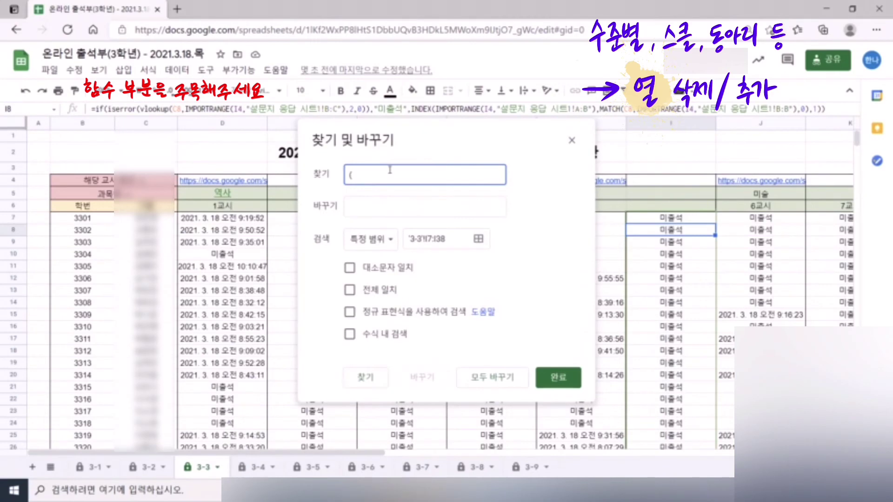
pyautogui.write('C')
pyautogui.click(370, 211)
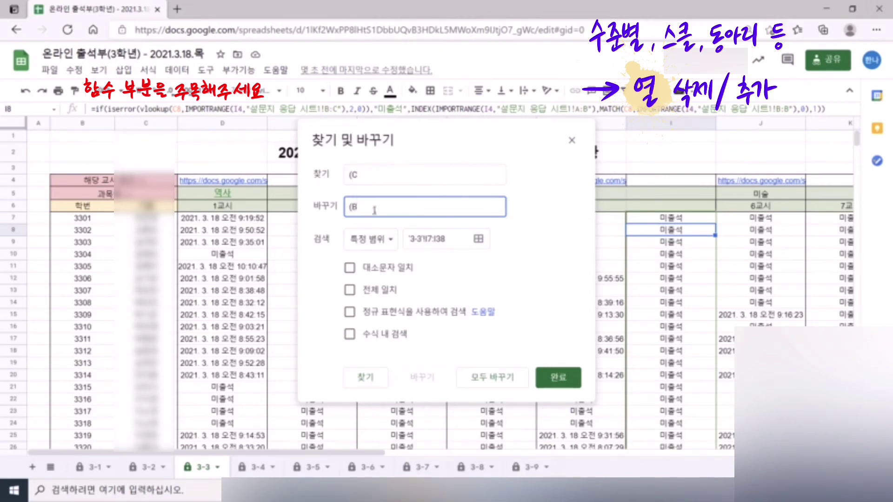
pyautogui.click(349, 335)
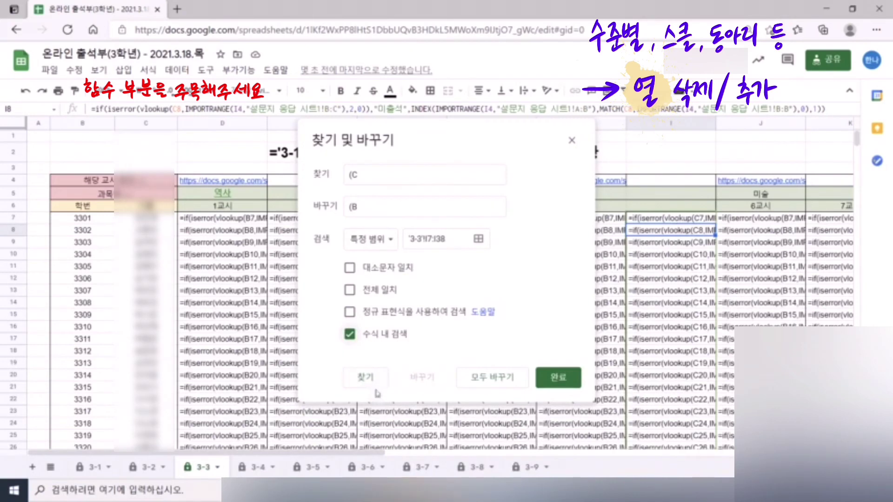
pyautogui.click(485, 382)
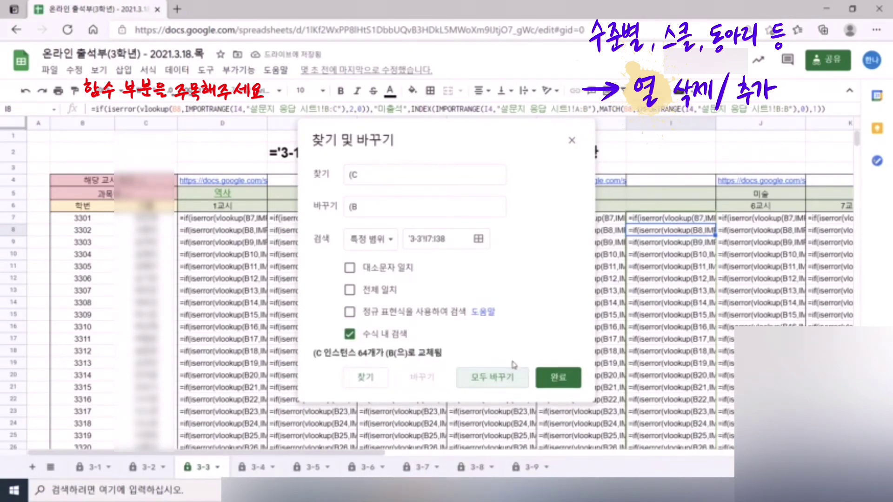
pyautogui.click(557, 377)
# - Confirm that I7's formula refers to B7 inside MATCH, leaving it unchanged
pyautogui.click(700, 267)
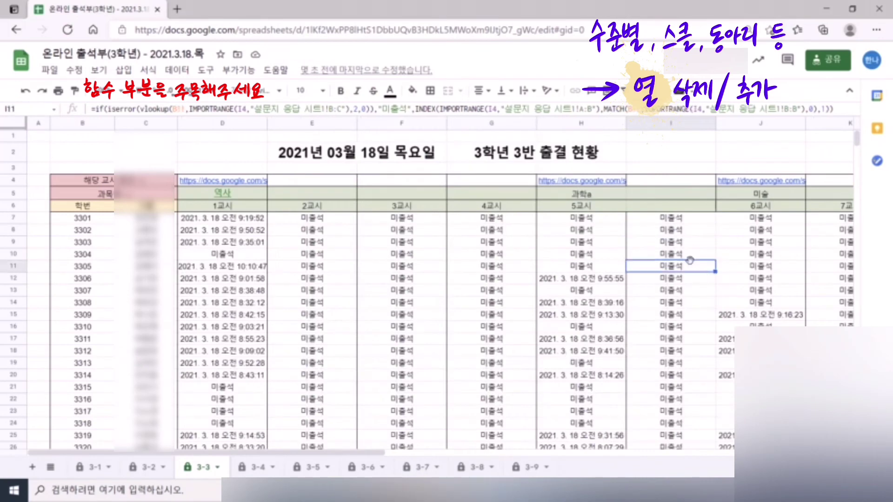
pyautogui.moveTo(671, 218); pyautogui.dragTo(671, 388)
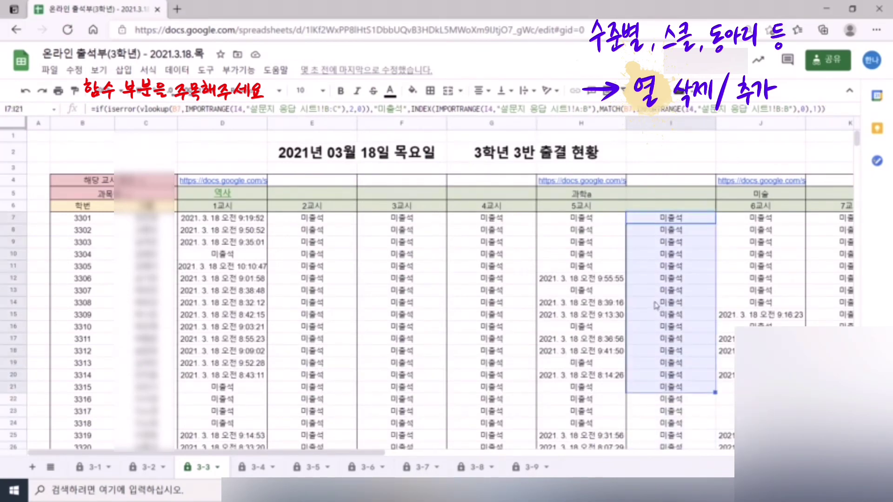
pyautogui.click(684, 221)
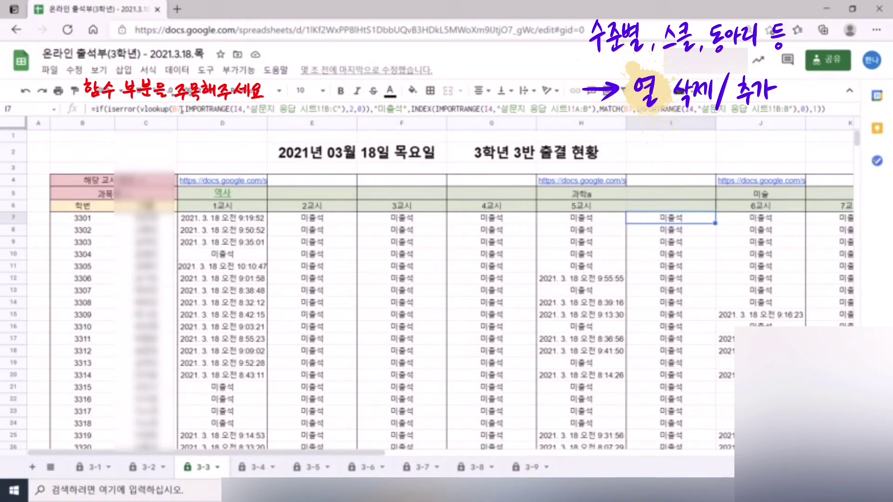
pyautogui.doubleClick(178, 109)
pyautogui.doubleClick(630, 110)
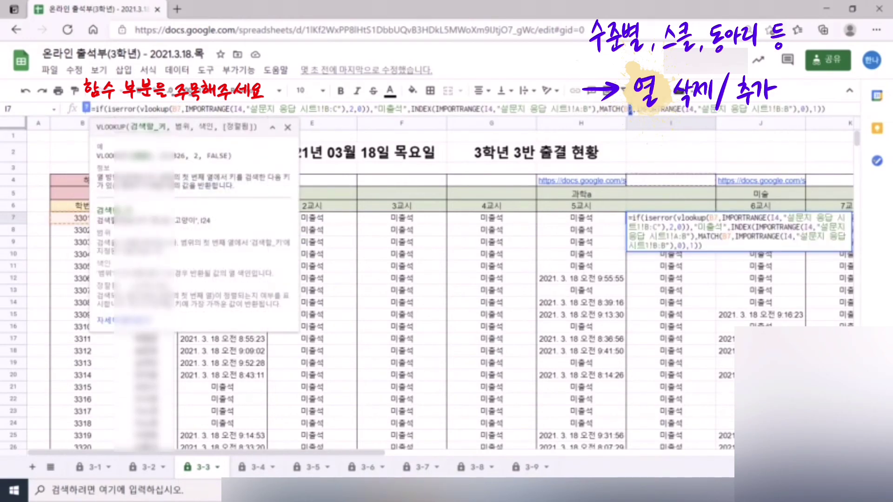
pyautogui.press('Escape')
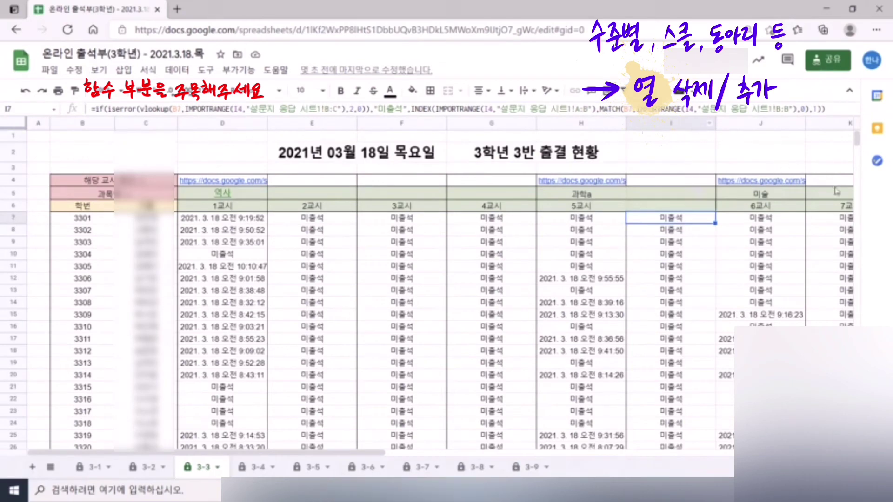
# - Check H10's formula and select the E2:F2 date title cell
pyautogui.scroll(-5, 750, 282)
pyautogui.scroll(5, 749, 283)
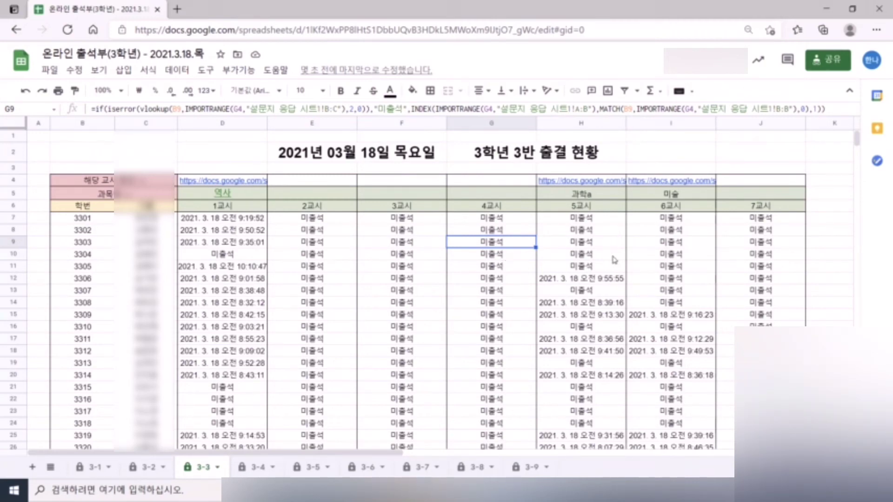
pyautogui.click(567, 257)
pyautogui.click(356, 154)
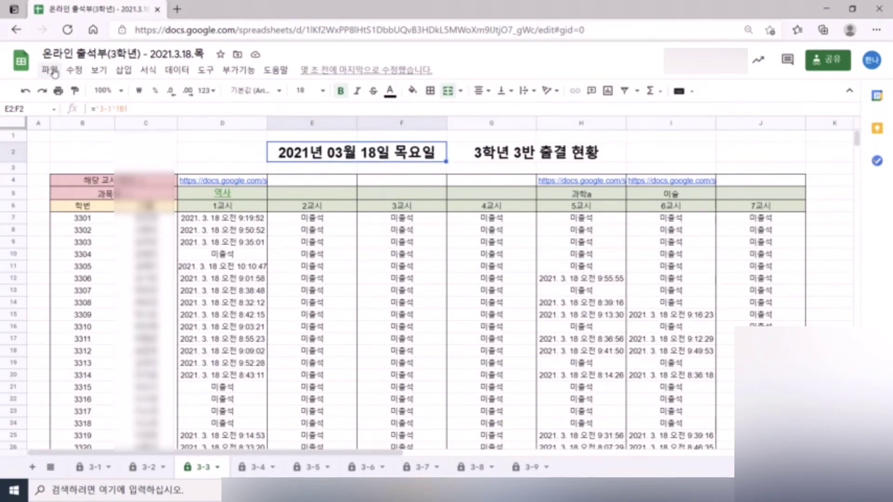
# - Copy the whole workbook as '온라인 출석부(3학년) - 2021.3.20.토', shared with the same people
pyautogui.click(51, 71)
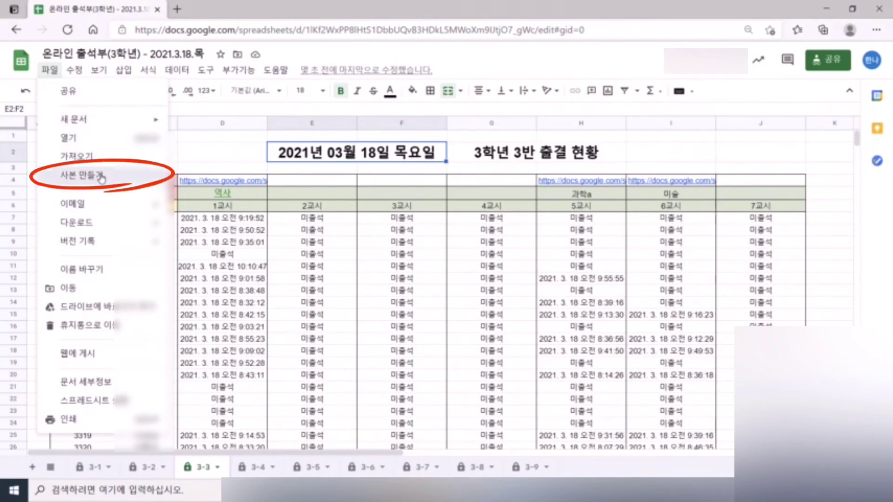
pyautogui.click(82, 174)
pyautogui.moveTo(518, 212)
pyautogui.mouseDown()
pyautogui.moveTo(443, 213)
pyautogui.moveTo(498, 213)
pyautogui.moveTo(477, 212)
pyautogui.mouseUp()
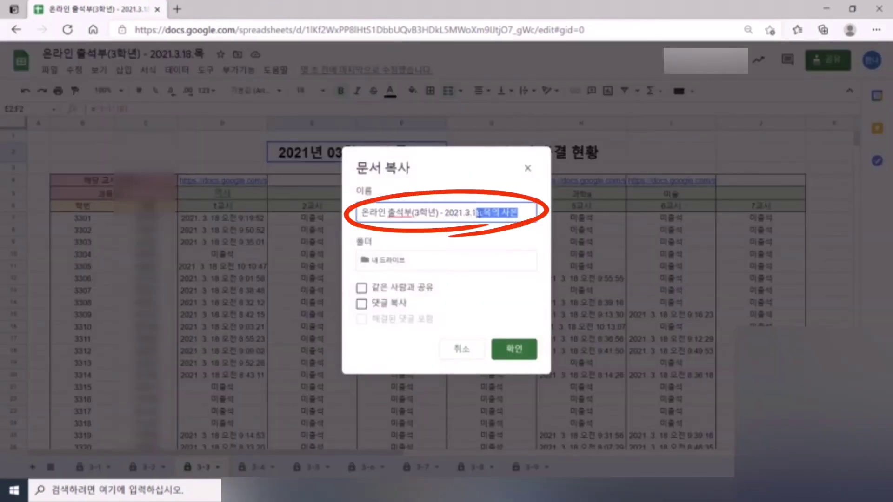
pyautogui.write('9.금')
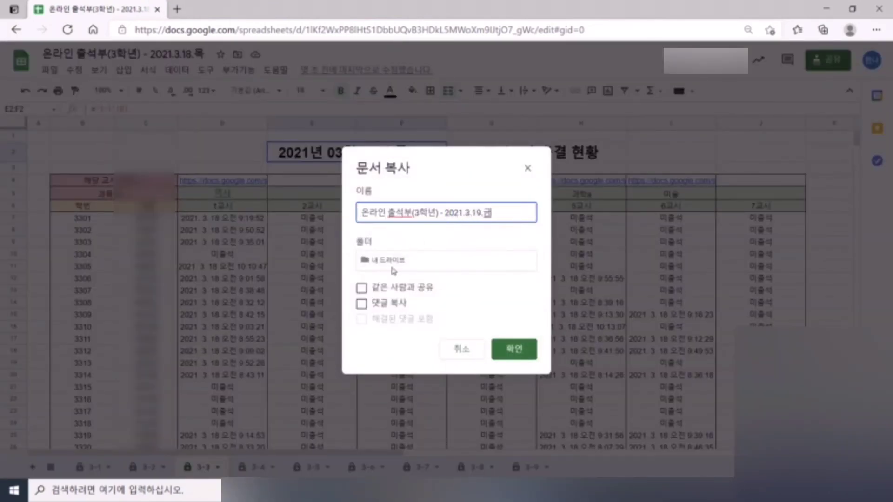
pyautogui.click(361, 288)
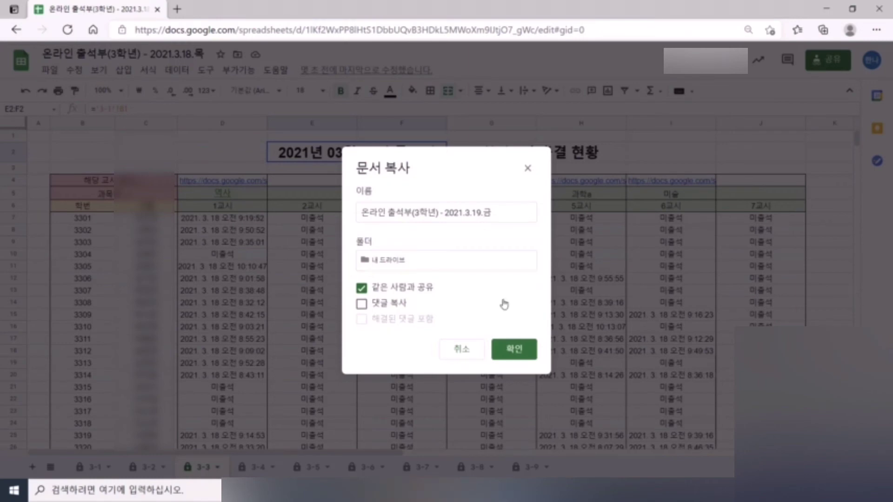
pyautogui.moveTo(514, 216); pyautogui.dragTo(479, 218)
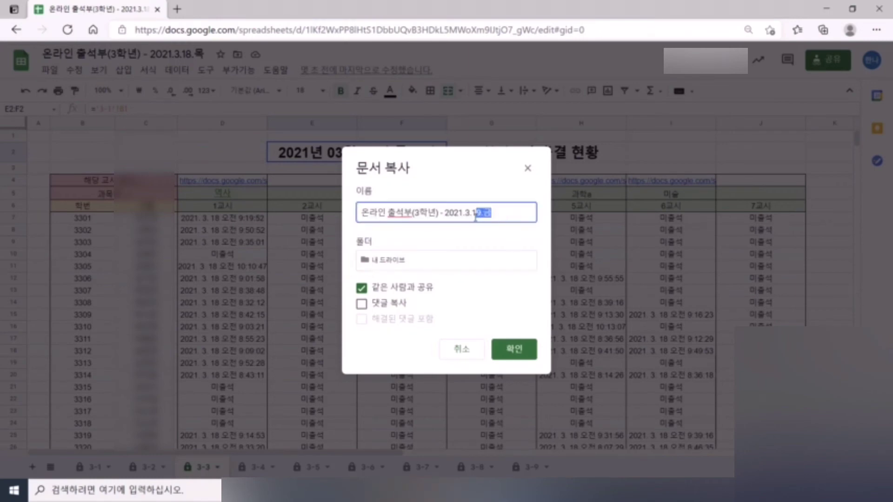
pyautogui.write('20.토')
pyautogui.click(515, 347)
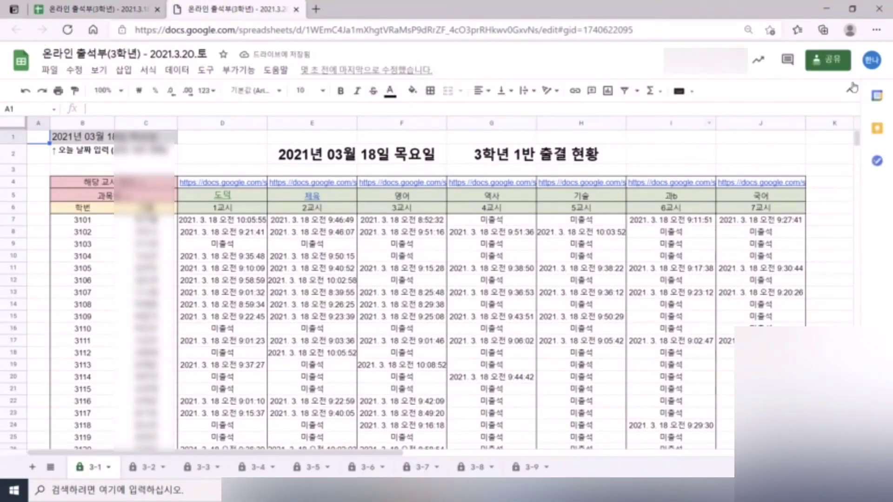
# - Review the copy's sharing settings and the period attendance formulas
pyautogui.click(830, 70)
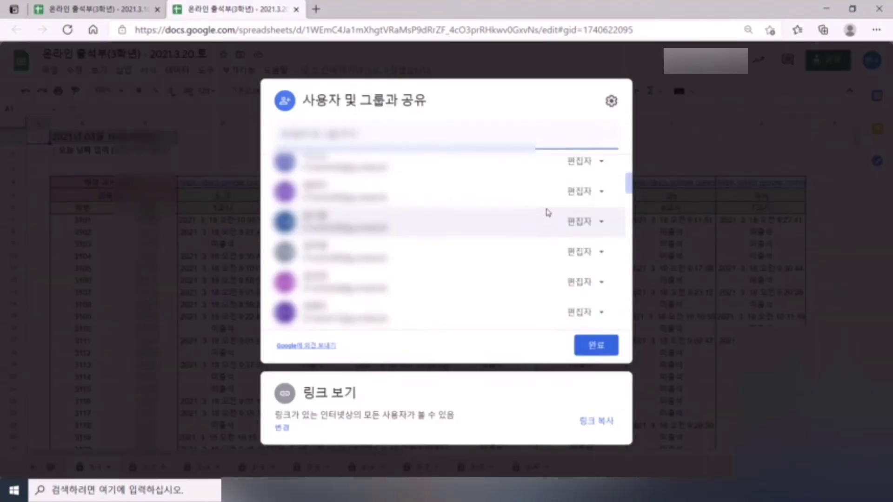
pyautogui.scroll(-5, 440, 209)
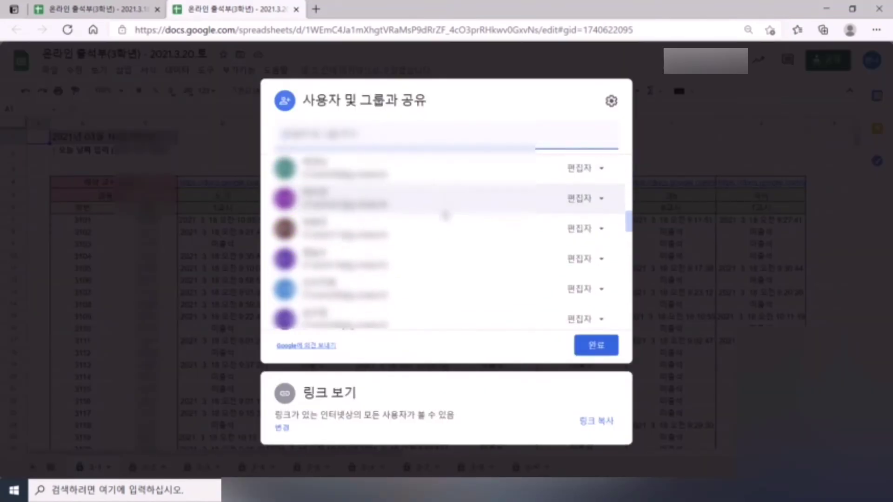
pyautogui.click(746, 316)
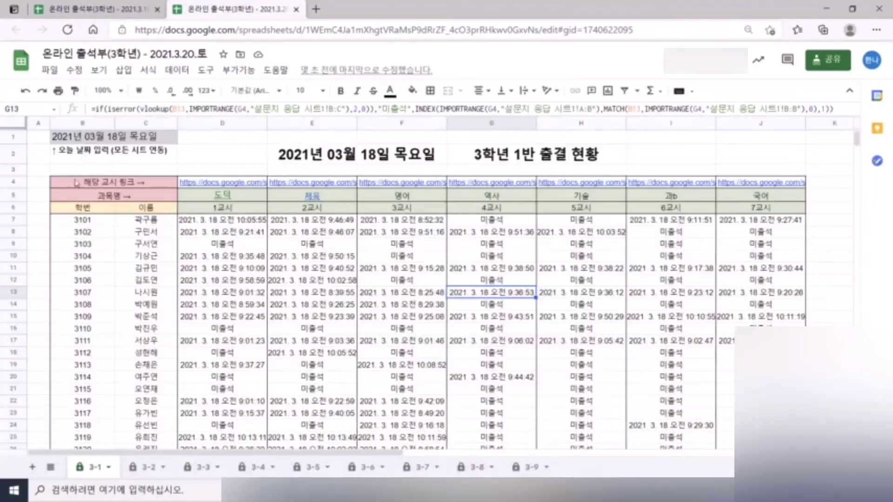
pyautogui.click(310, 235)
pyautogui.click(107, 136)
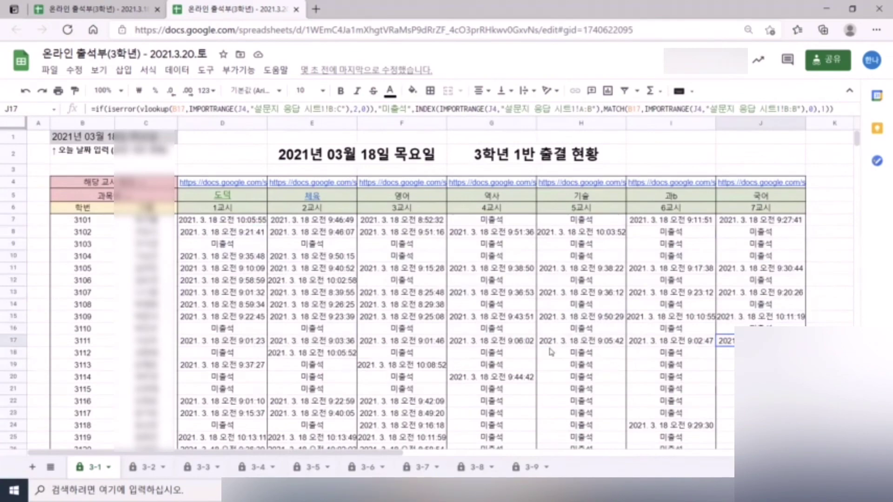
pyautogui.moveTo(223, 220); pyautogui.dragTo(731, 437)
pyautogui.click(652, 295)
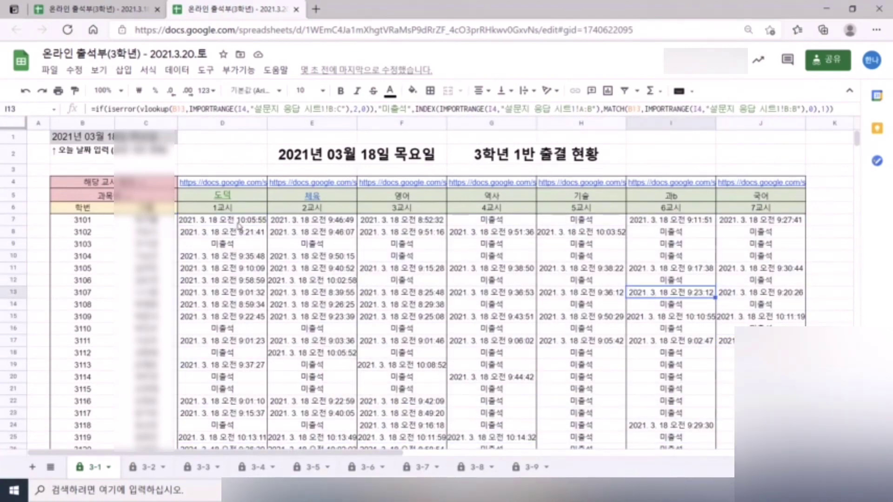
pyautogui.moveTo(237, 223); pyautogui.dragTo(730, 446)
pyautogui.scroll(3, 689, 372)
pyautogui.click(508, 344)
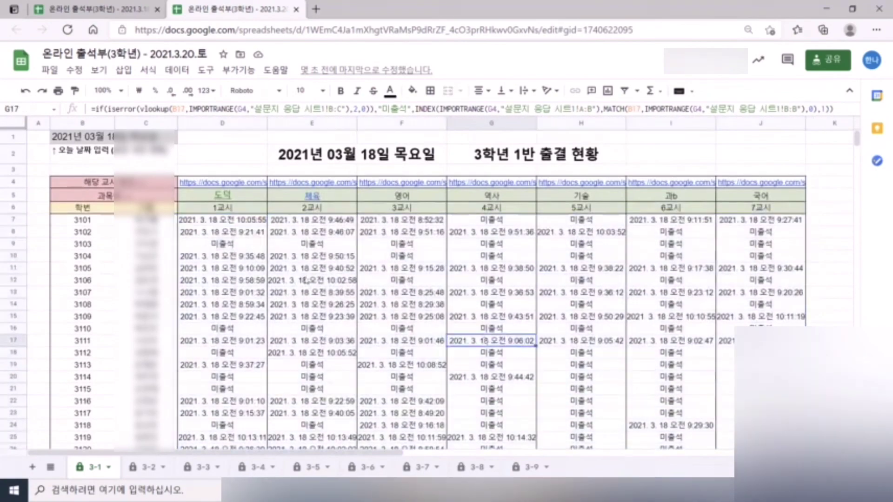
# - Delete the form link in D4 and all period links and subject names in D4:J5
pyautogui.click(224, 183)
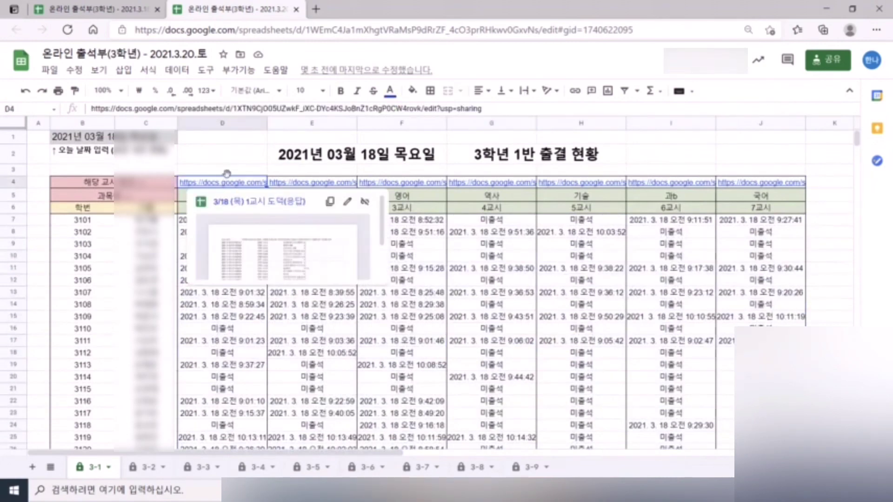
pyautogui.press('Delete')
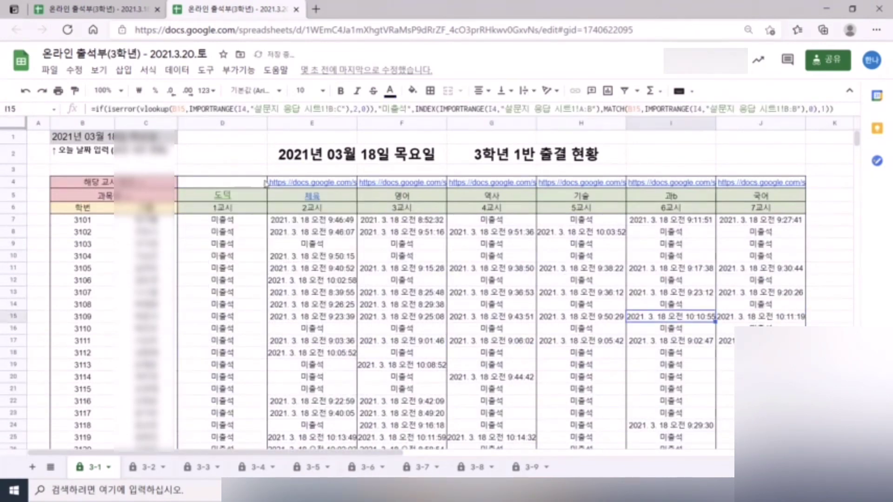
pyautogui.moveTo(265, 182); pyautogui.dragTo(786, 198)
pyautogui.click(407, 269)
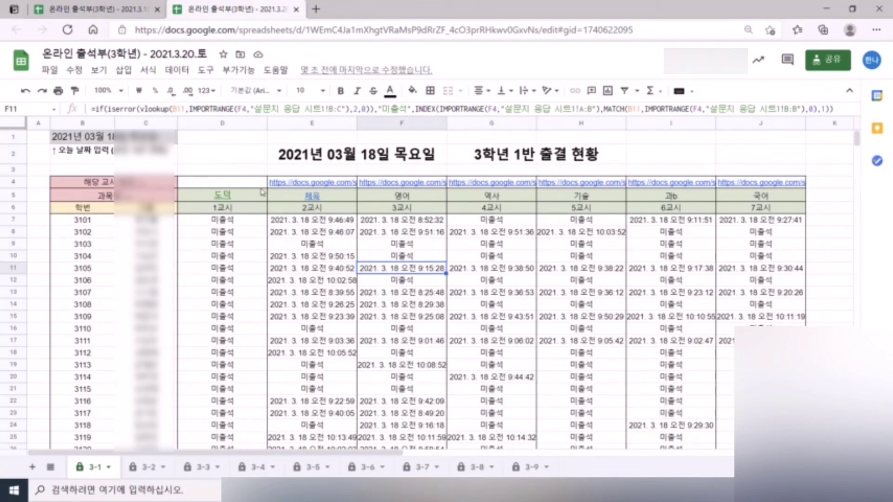
pyautogui.moveTo(262, 192); pyautogui.dragTo(767, 201)
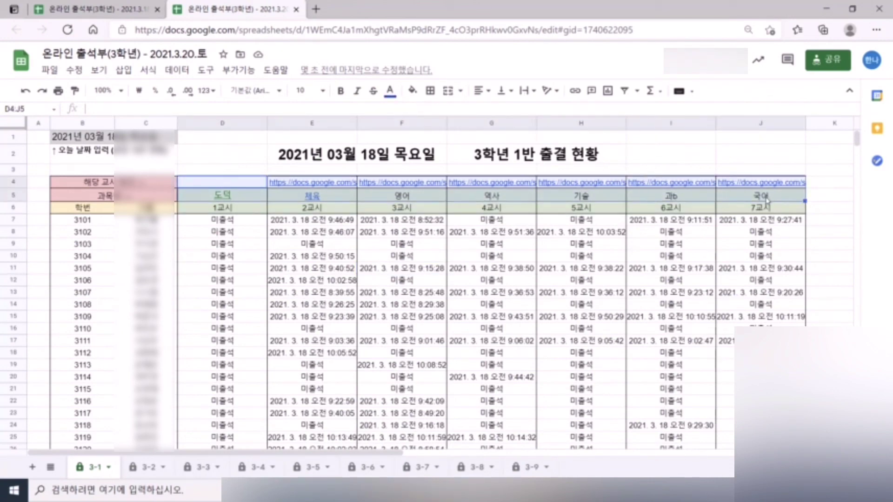
pyautogui.press('Delete')
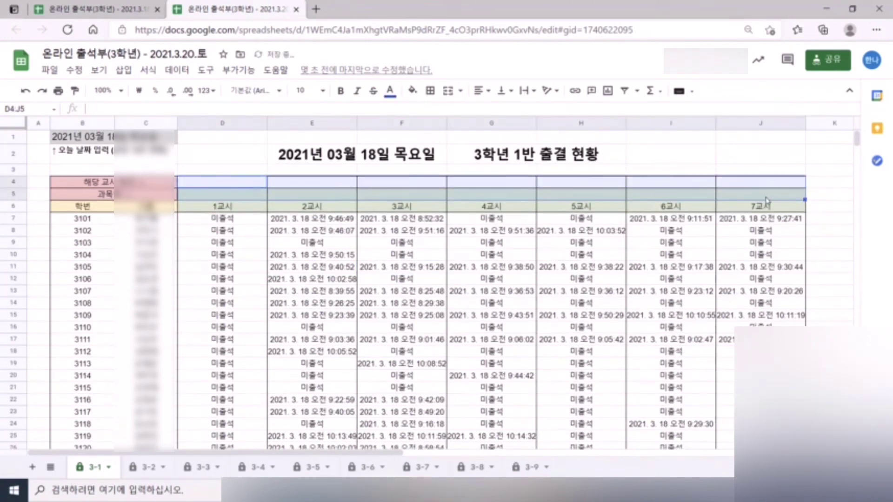
# - Verify the attendance cells now read 미출석, then return to the original 3.18 workbook
pyautogui.click(486, 244)
pyautogui.scroll(-4, 514, 255)
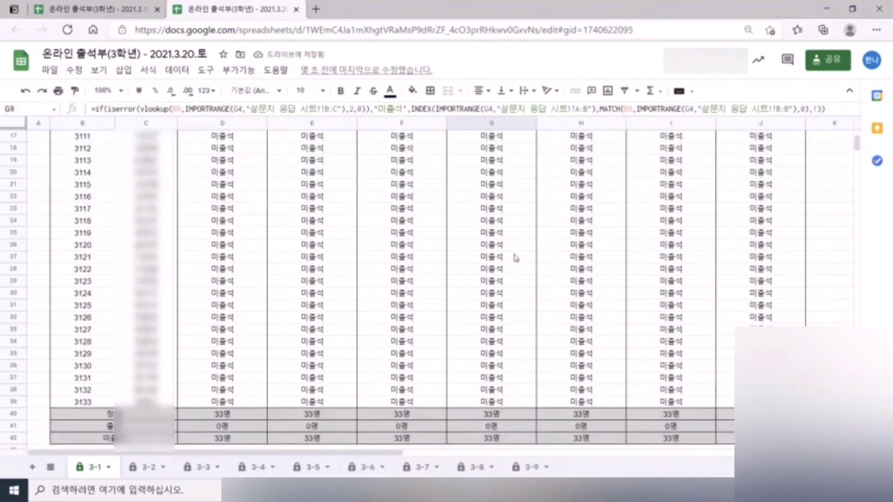
pyautogui.scroll(4, 513, 255)
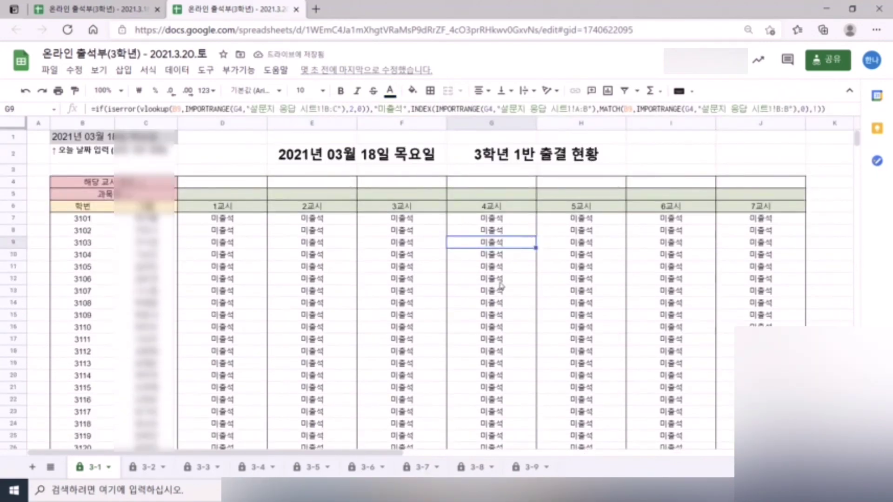
pyautogui.click(529, 332)
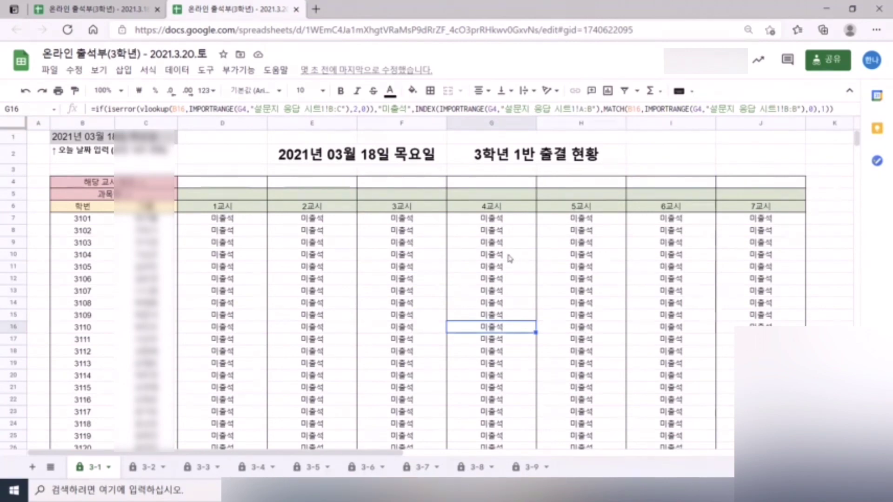
pyautogui.click(436, 269)
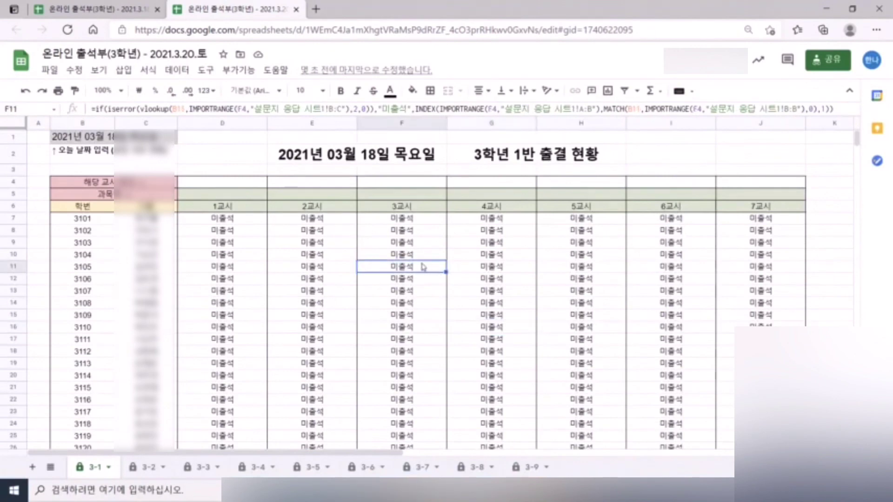
pyautogui.click(118, 6)
# - Download the 3.18 workbook as Microsoft Excel (.xlsx) and open the downloaded file
pyautogui.click(50, 70)
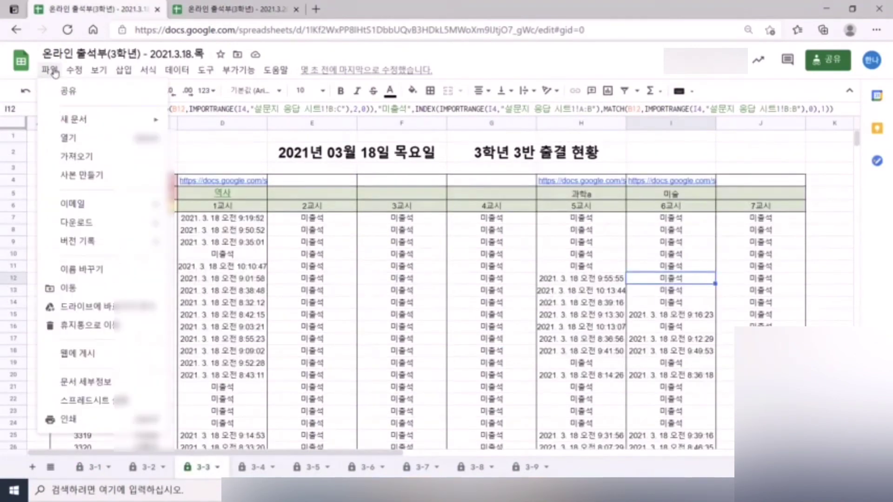
pyautogui.moveTo(113, 223)
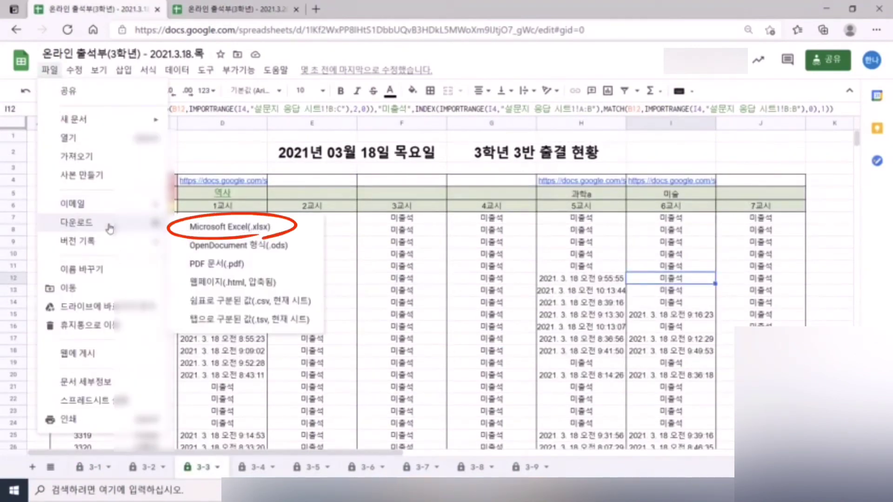
pyautogui.click(257, 231)
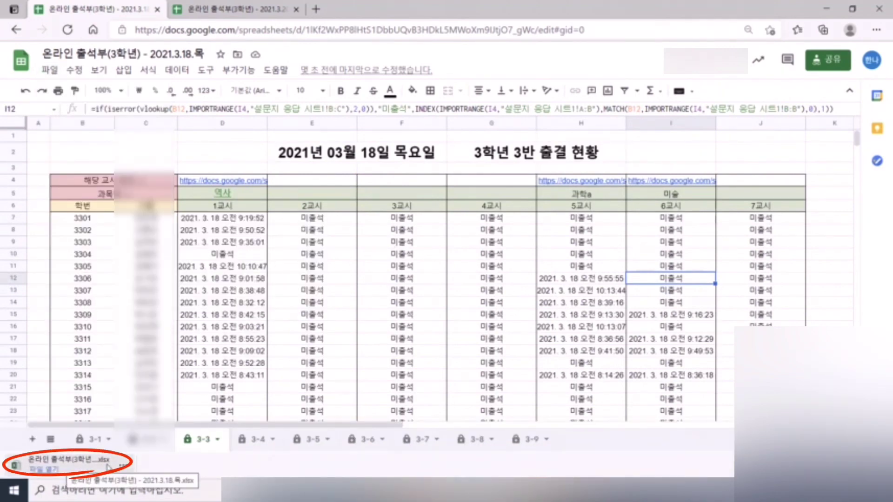
pyautogui.click(82, 468)
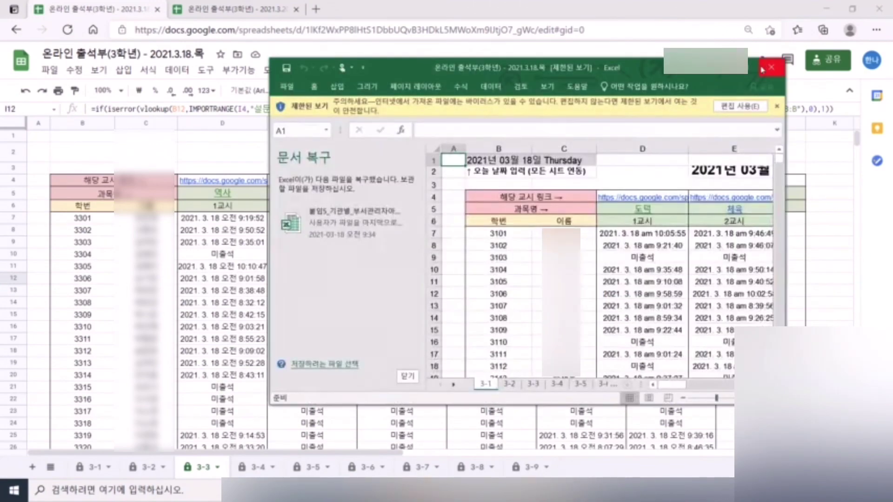
# - Maximize Excel, browse class sheets 3-2 to 3-5, end on 3-4, then restore the window
pyautogui.click(769, 68)
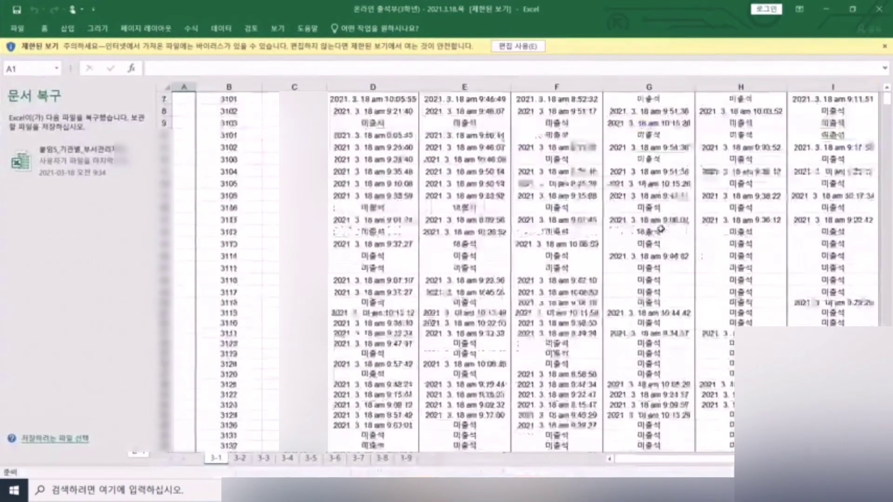
pyautogui.click(239, 458)
pyautogui.click(263, 458)
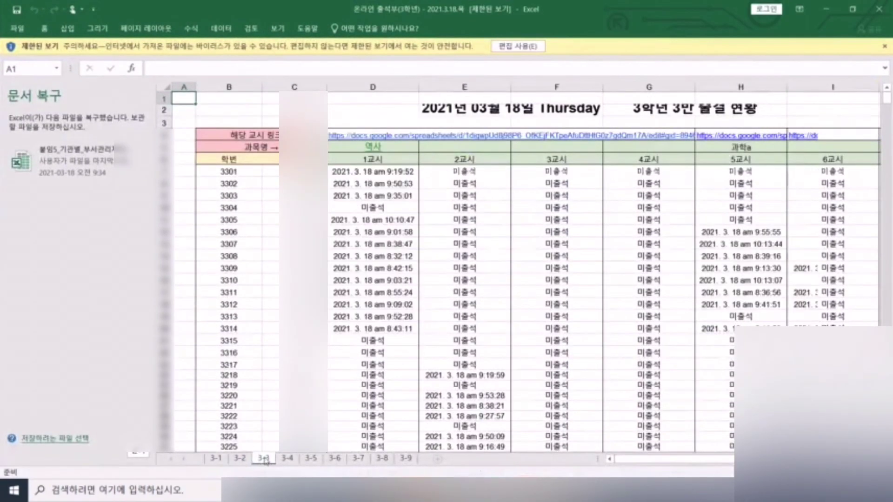
pyautogui.click(288, 459)
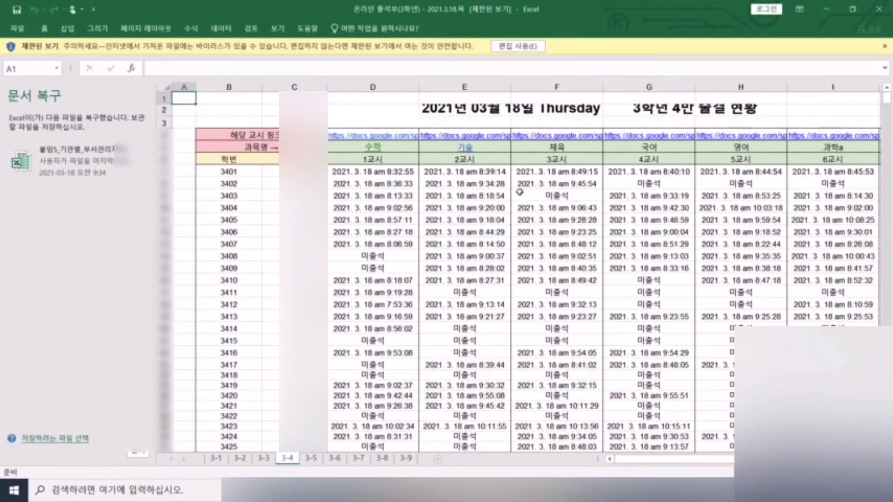
pyautogui.click(313, 458)
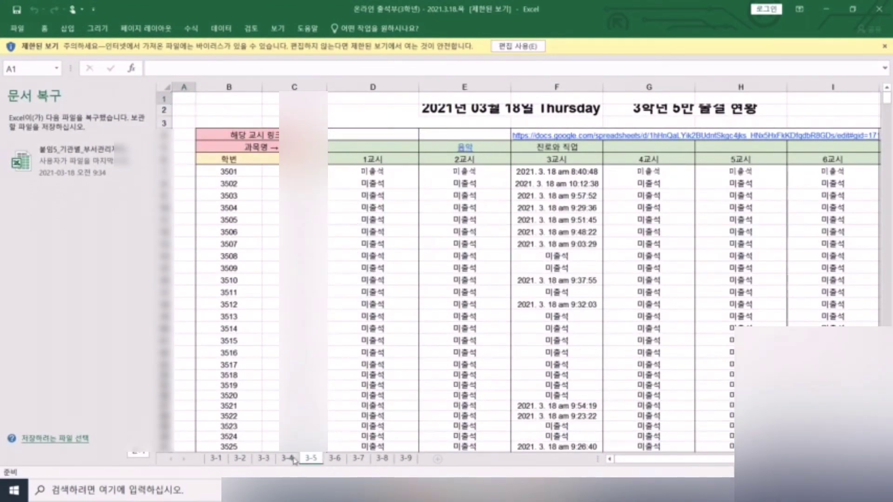
pyautogui.click(294, 459)
pyautogui.moveTo(535, 9); pyautogui.dragTo(558, 65)
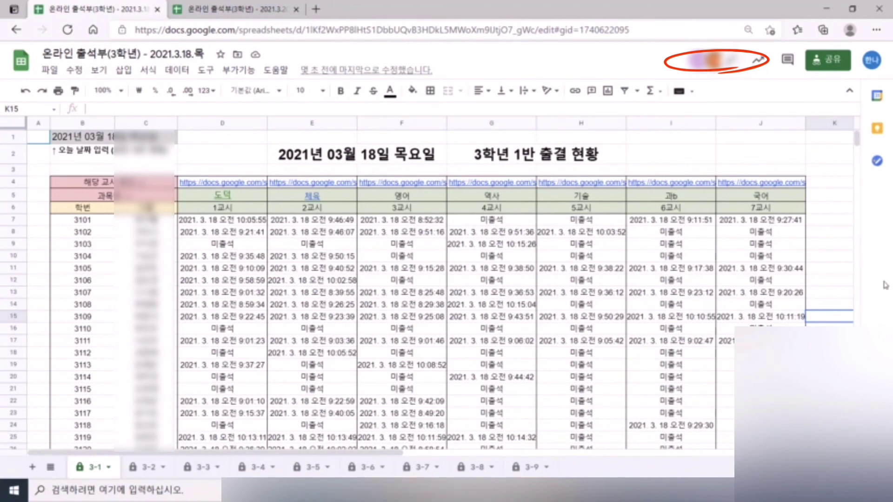
# - Back in Google Sheets 3-1, inspect the 6th-period IMPORTRANGE attendance formula
pyautogui.click(837, 236)
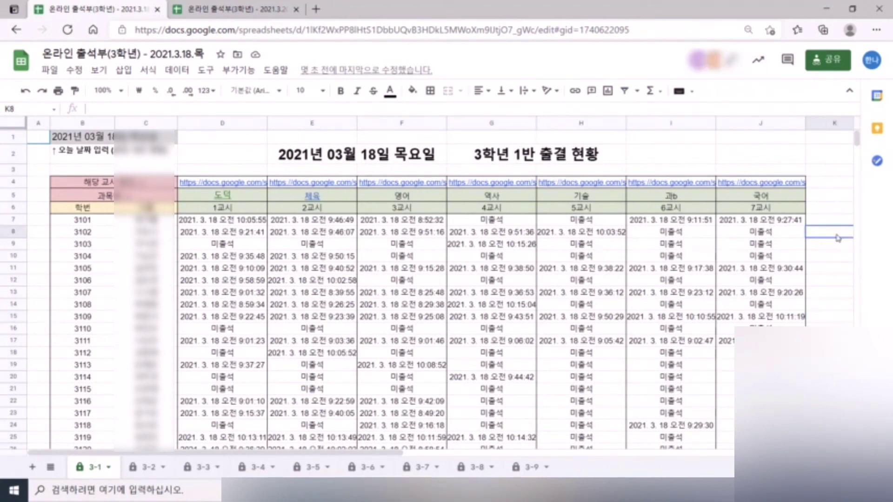
pyautogui.click(640, 274)
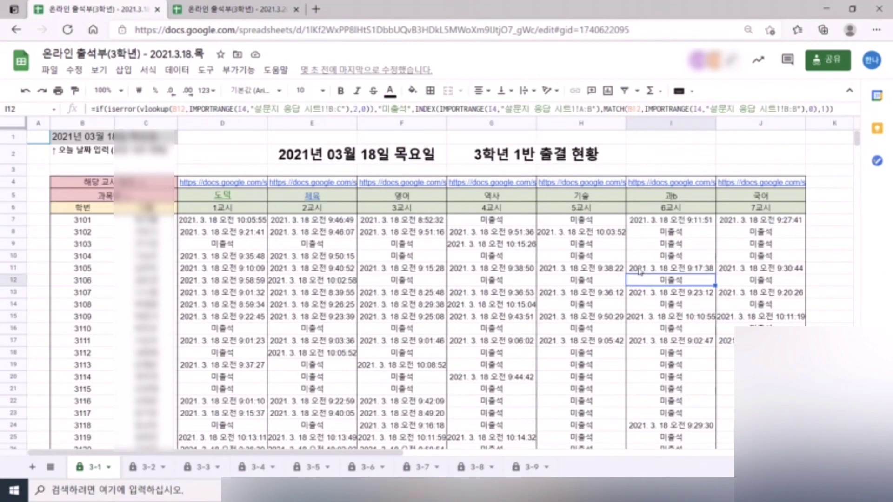